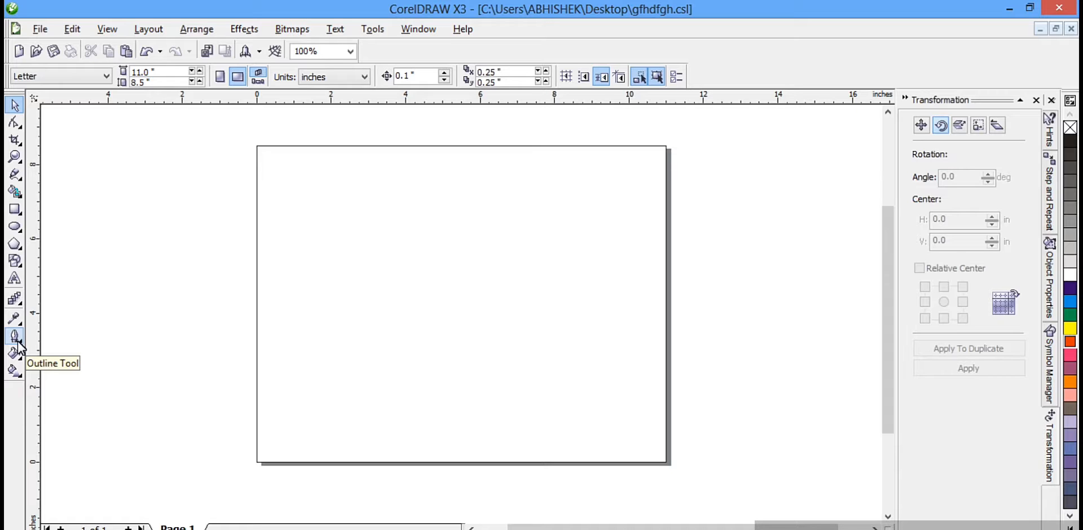
Step: Draw a rectangle about 14.2 by 4.7 inches across the middle of the page and fill it with orange-red
click(19, 212)
drag(218, 233, 747, 408)
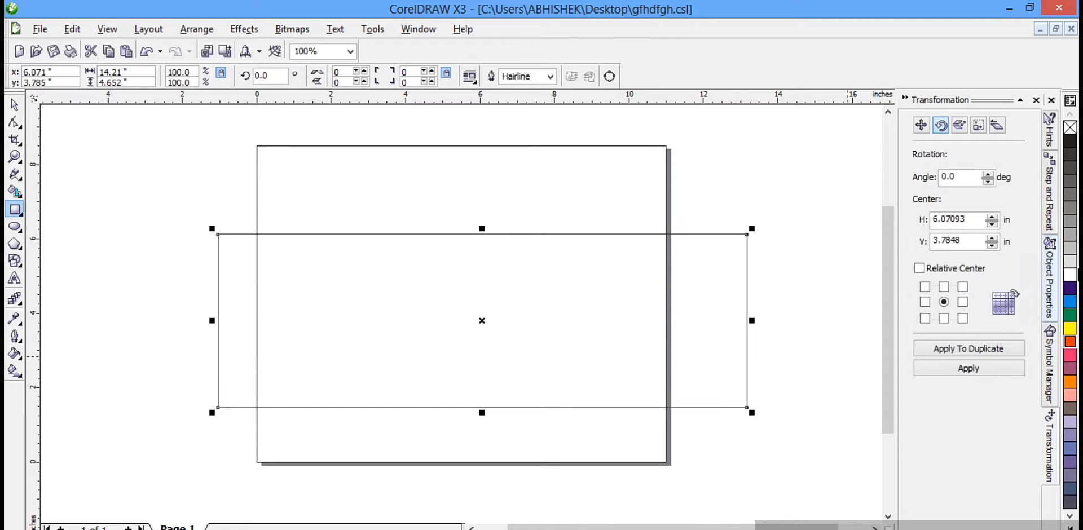
click(1070, 342)
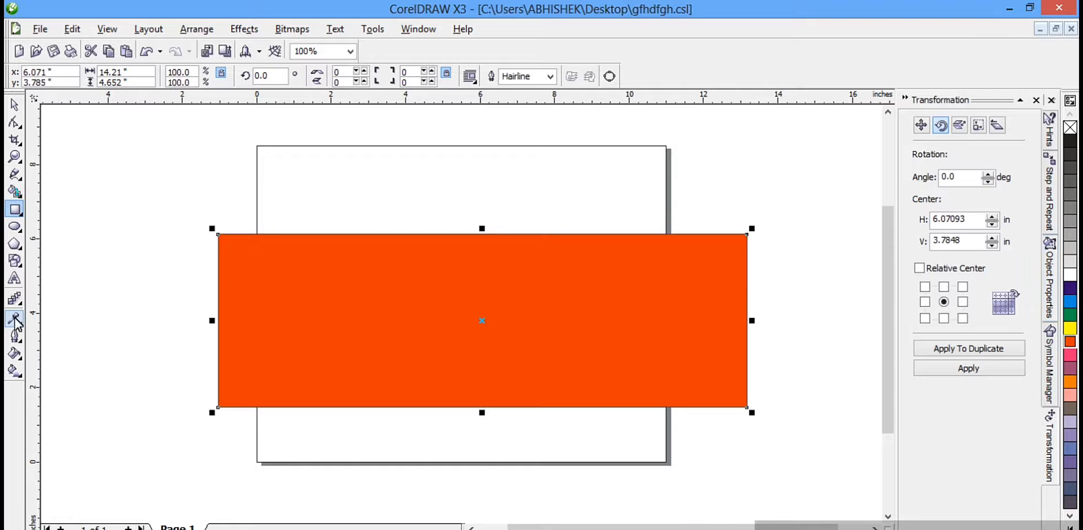
Step: Add the text "coumputer course" on the orange rectangle and narrow it to about 13.6 inches wide
click(14, 279)
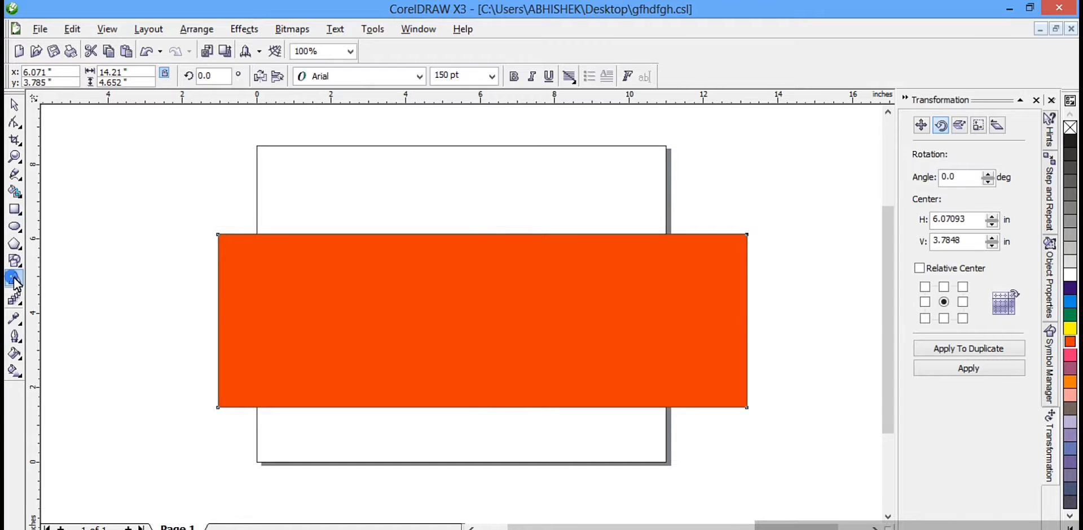
click(244, 302)
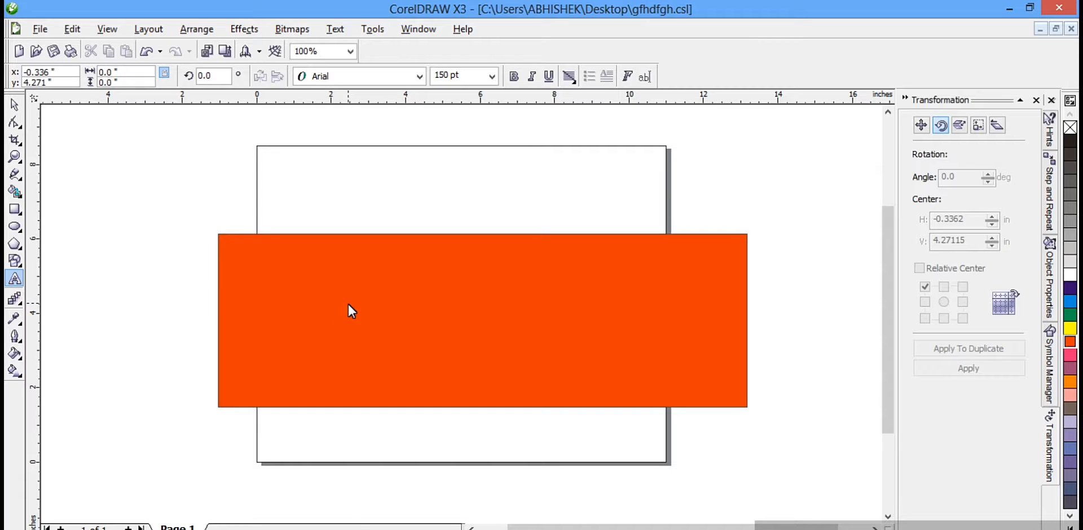
text(c)
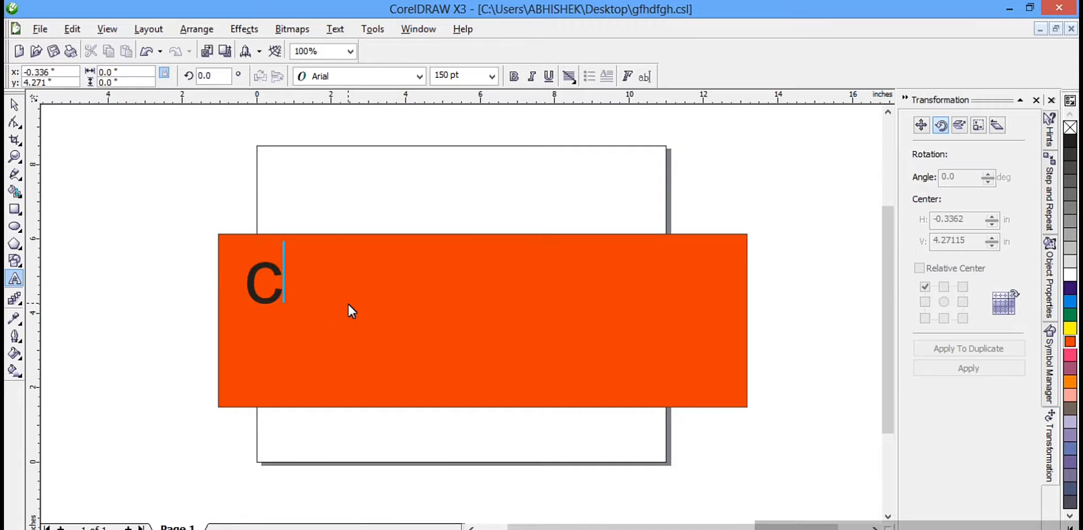
text(oump)
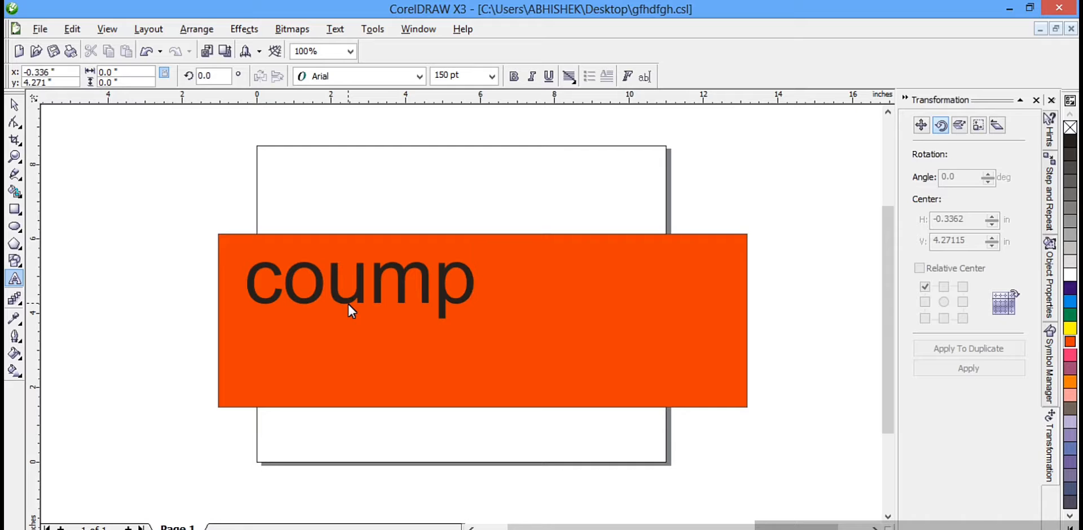
text(uter c)
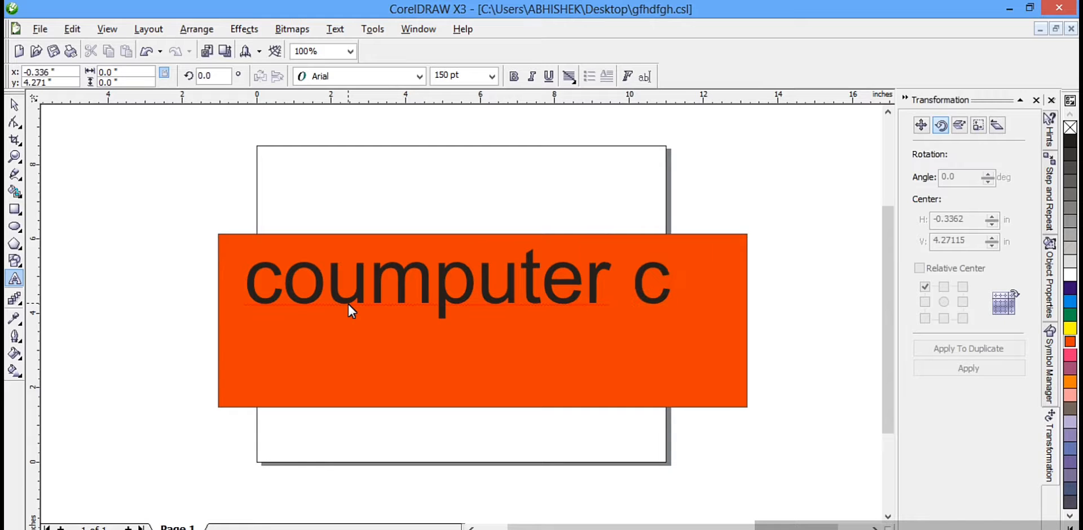
text(ourse)
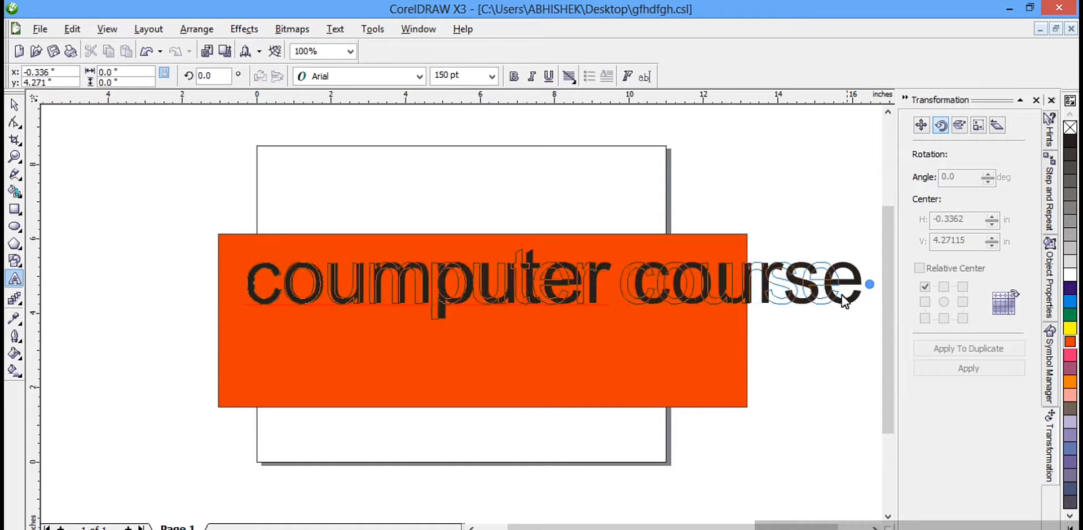
click(762, 316)
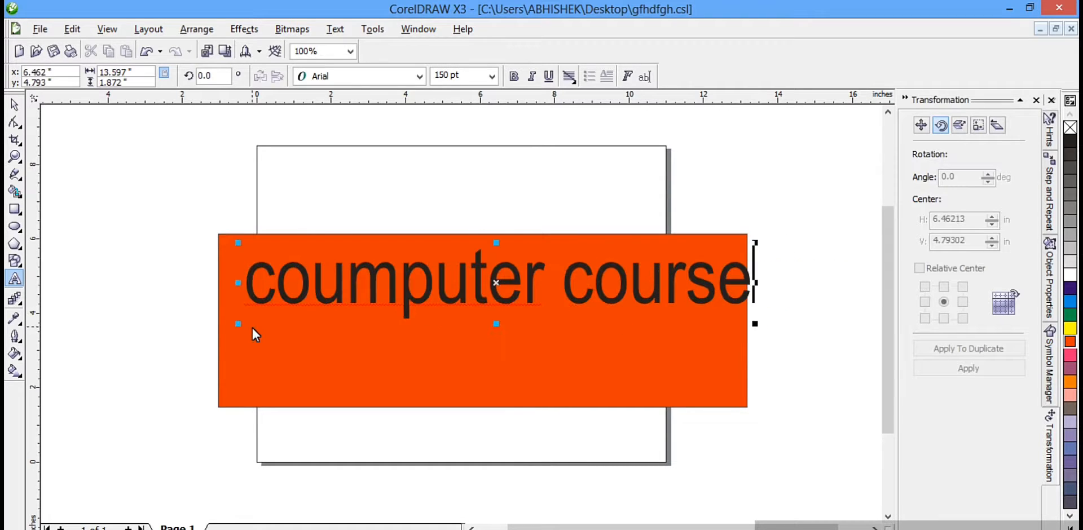
Step: Give the whole text an outline 8.0 pt wide with the solid line style
drag(247, 276, 728, 300)
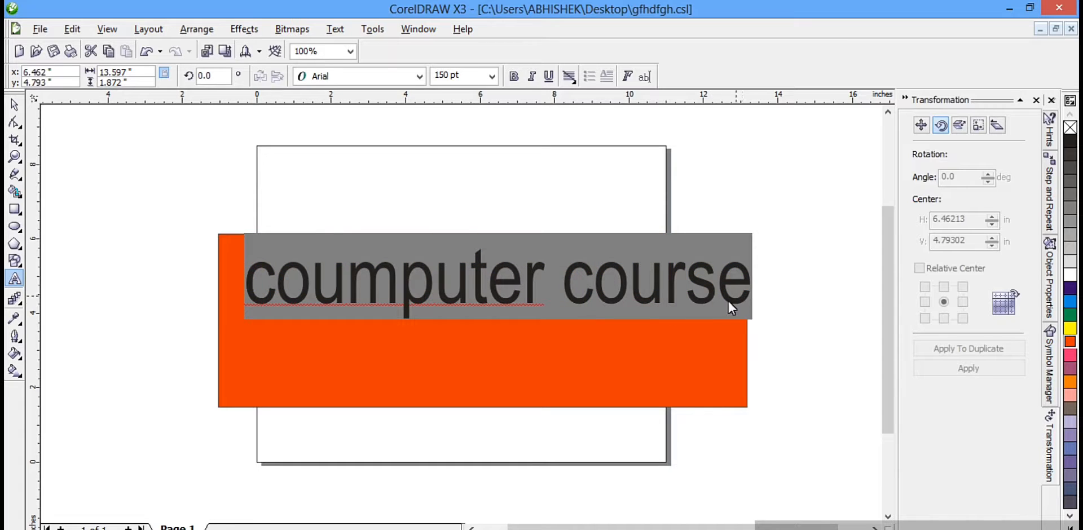
click(17, 338)
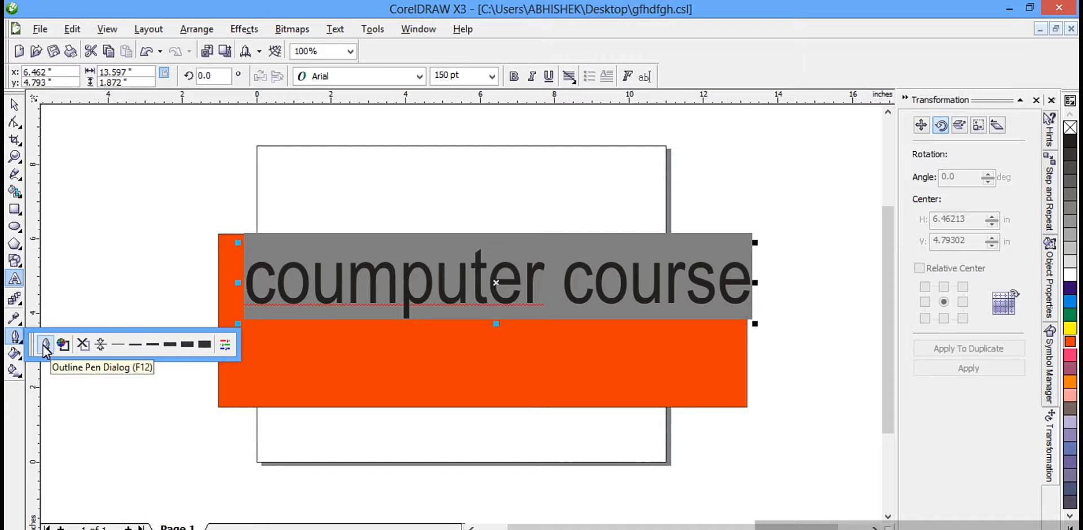
click(45, 346)
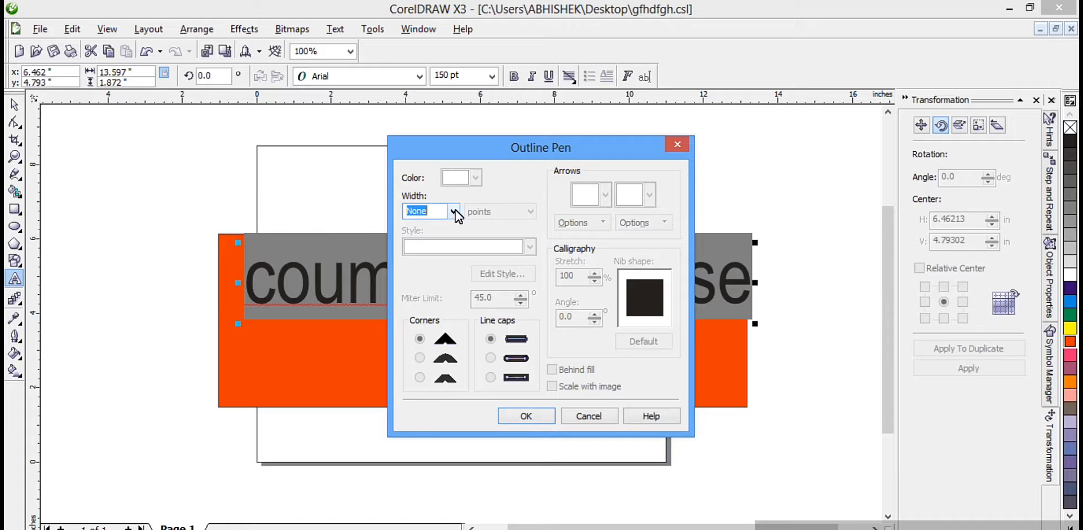
click(454, 211)
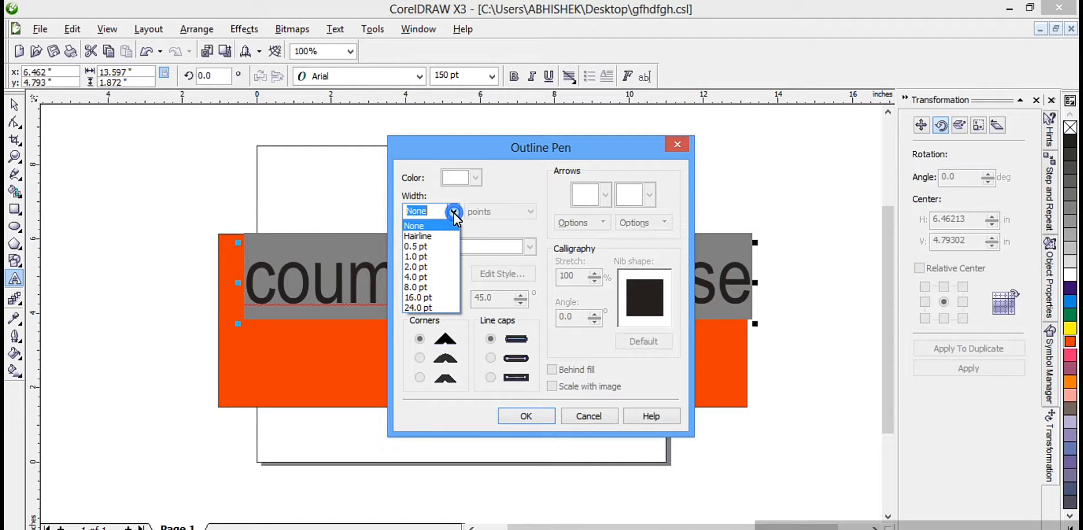
click(431, 288)
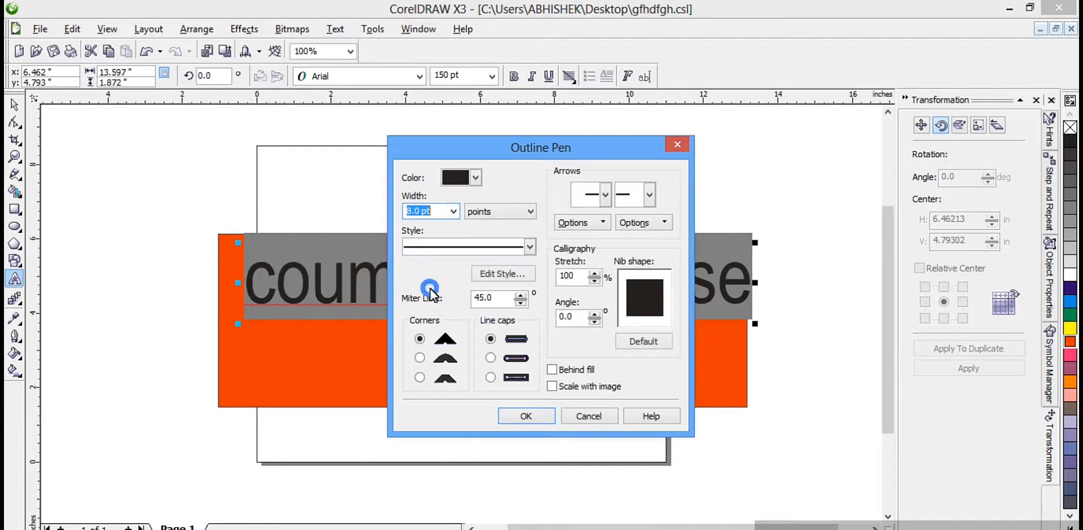
click(531, 248)
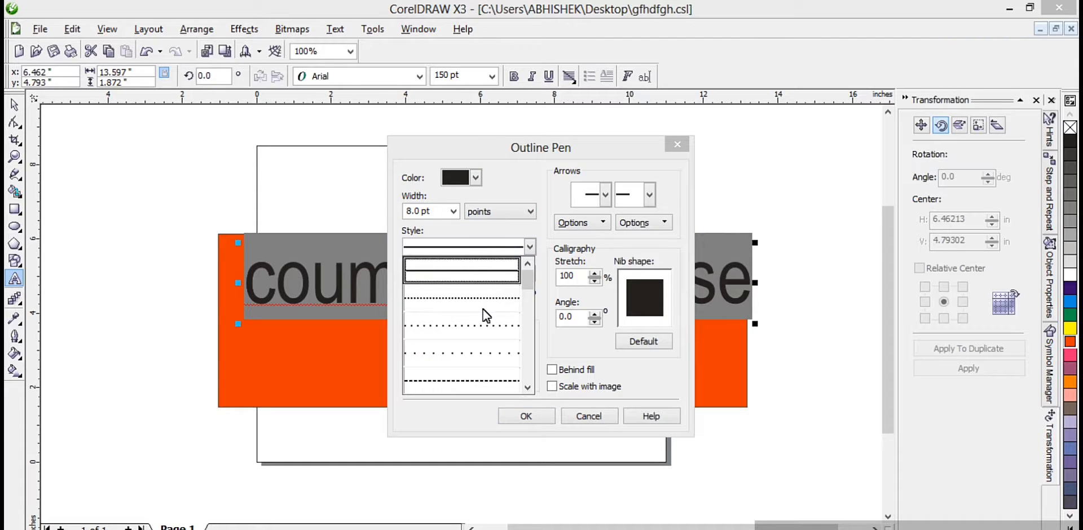
mouse_move(529, 286)
mouse_down()
mouse_move(515, 348)
mouse_move(520, 282)
mouse_up()
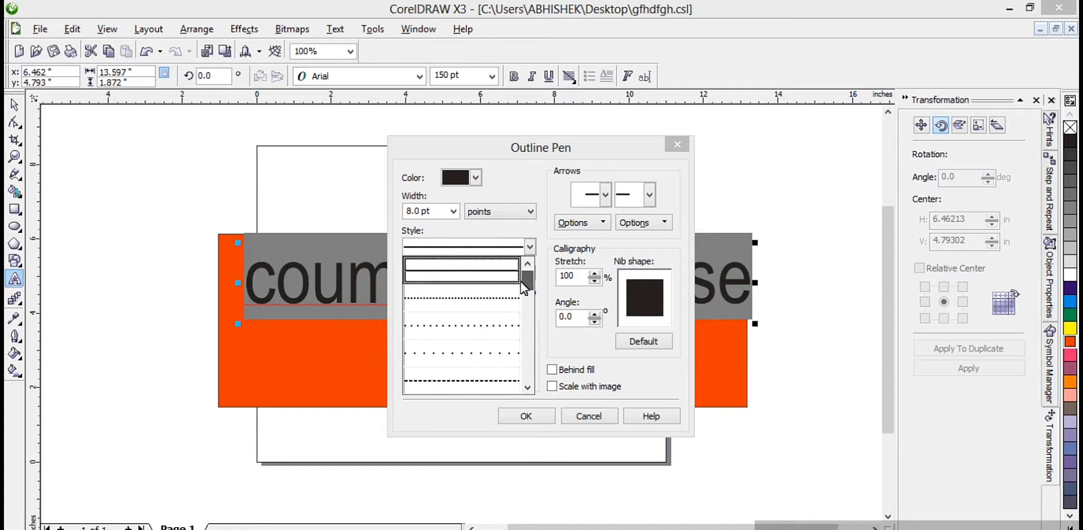
click(476, 279)
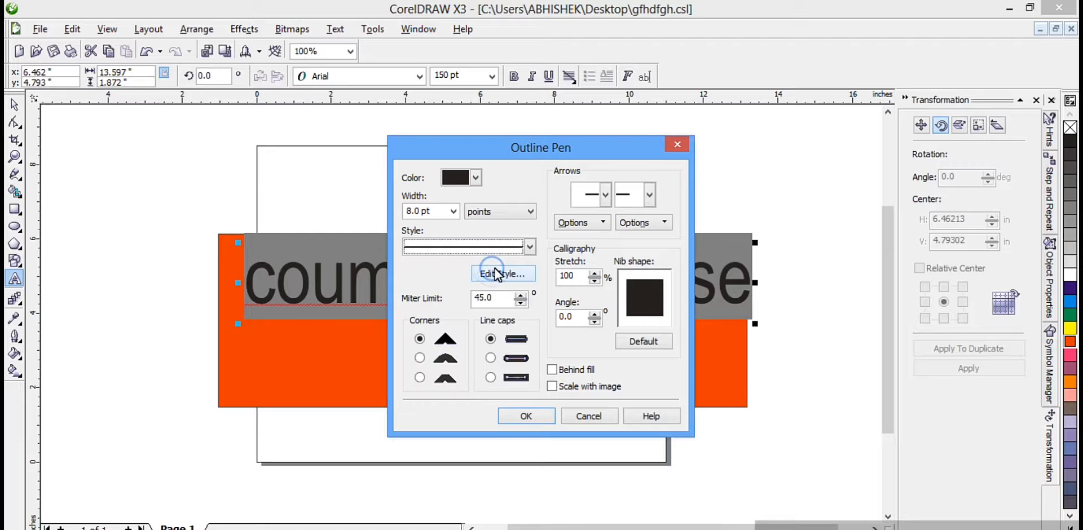
click(525, 417)
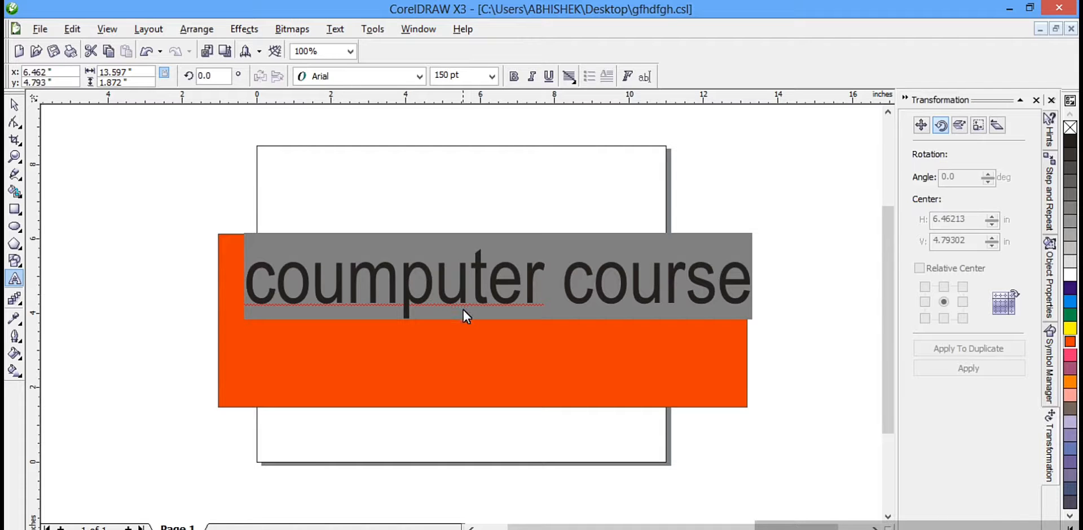
click(428, 441)
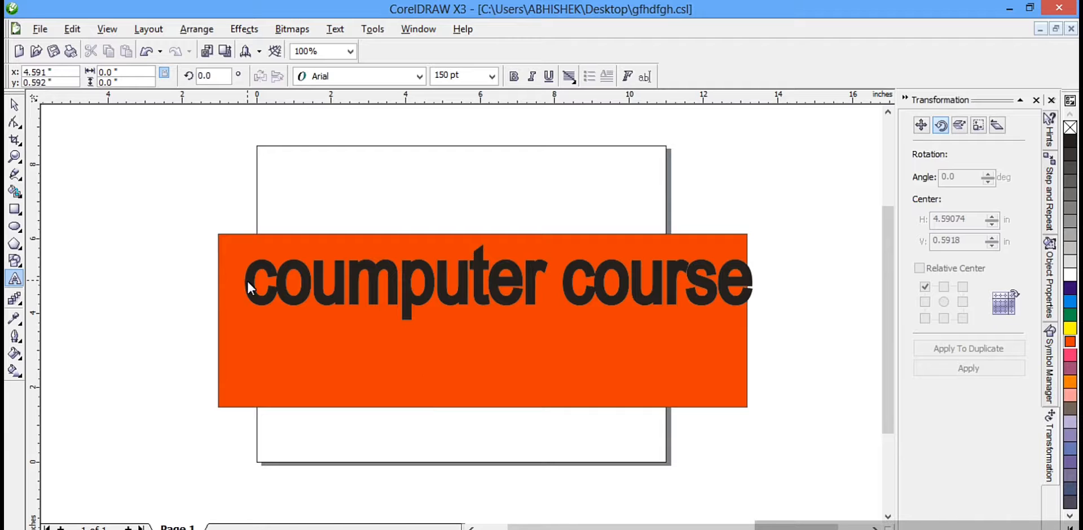
Step: Make the outline of the text white, from its first letter through the "s" of "course"
drag(247, 280, 735, 296)
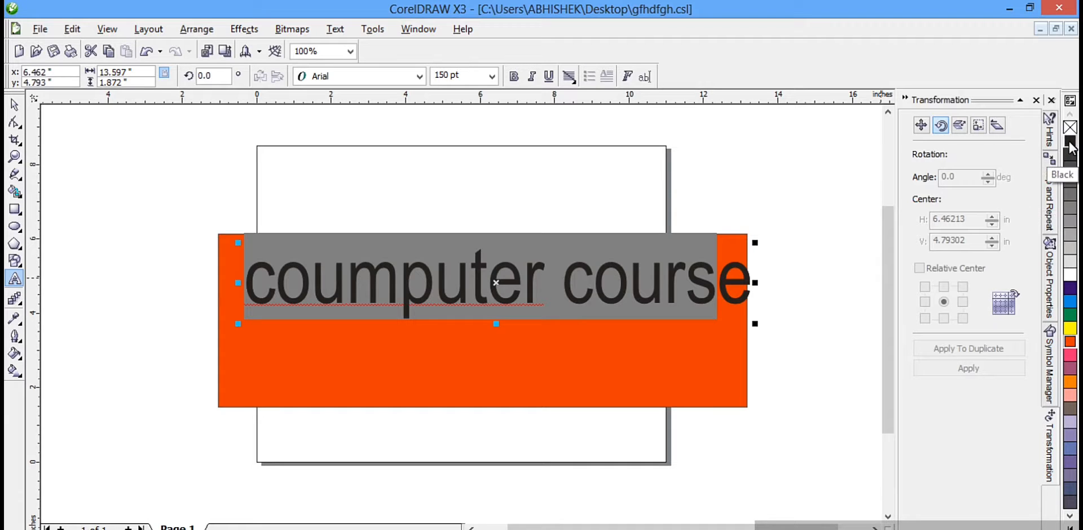
click(1070, 275)
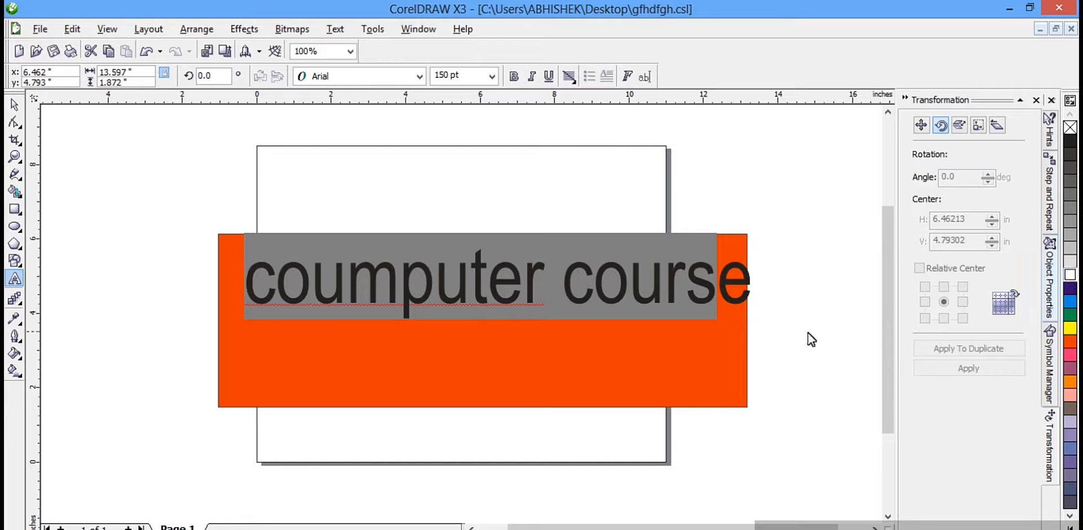
click(756, 353)
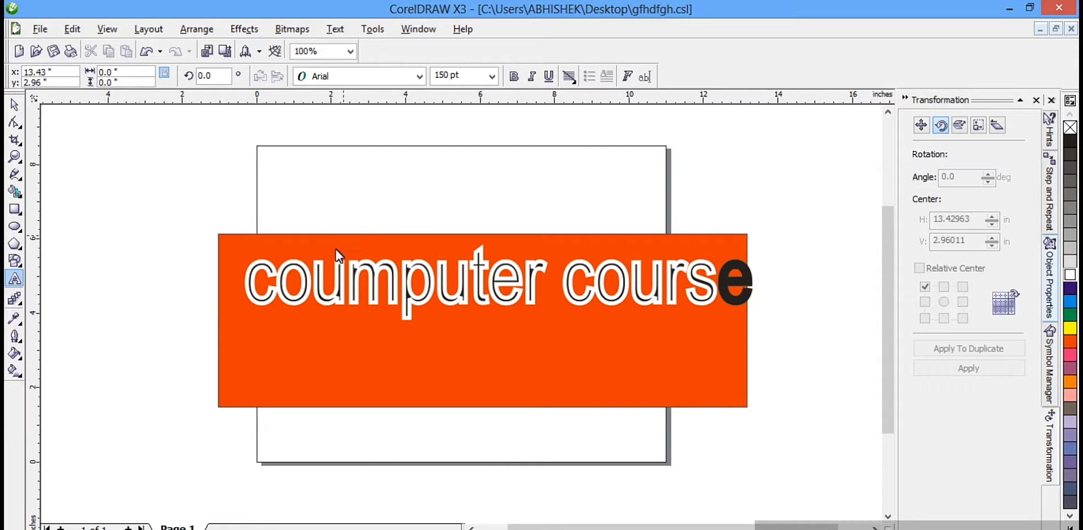
Step: Select the whole text and set its outline width to 6.0 pt
drag(247, 282, 747, 331)
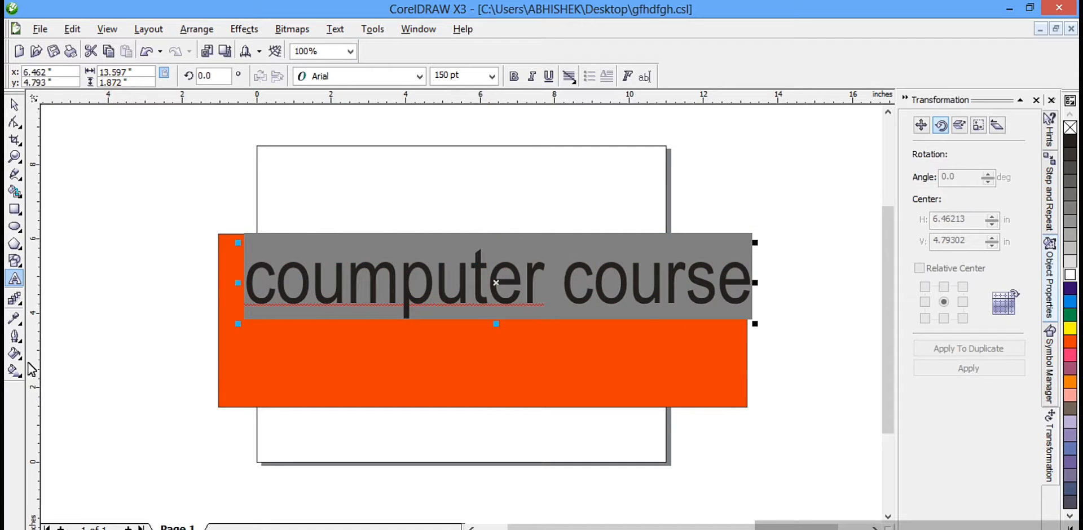
click(17, 341)
click(45, 344)
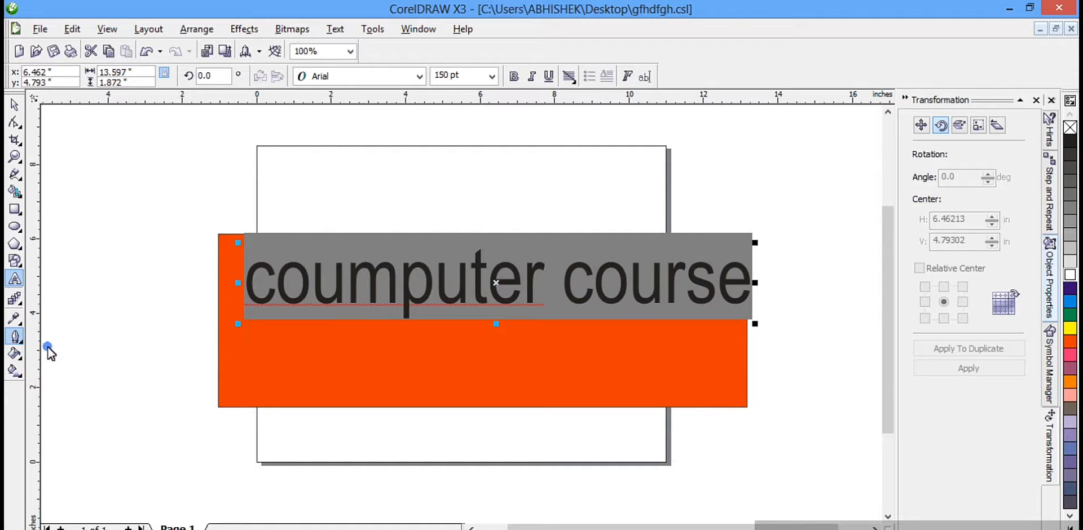
click(454, 213)
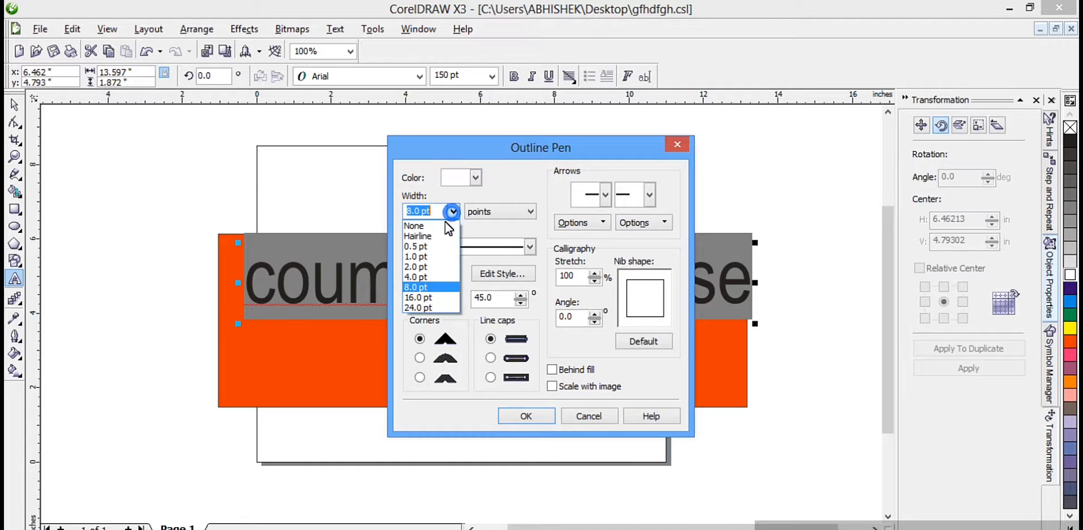
click(419, 277)
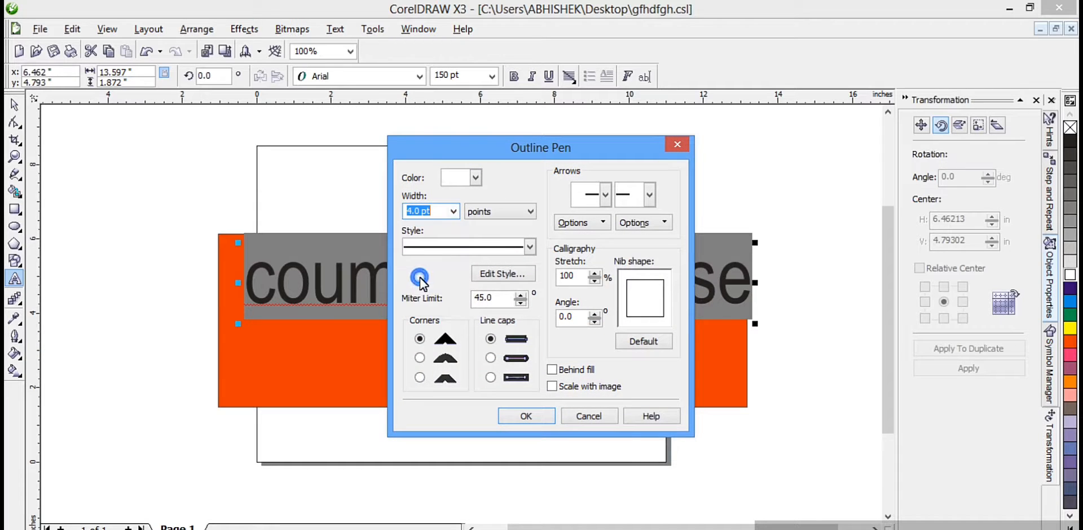
click(411, 214)
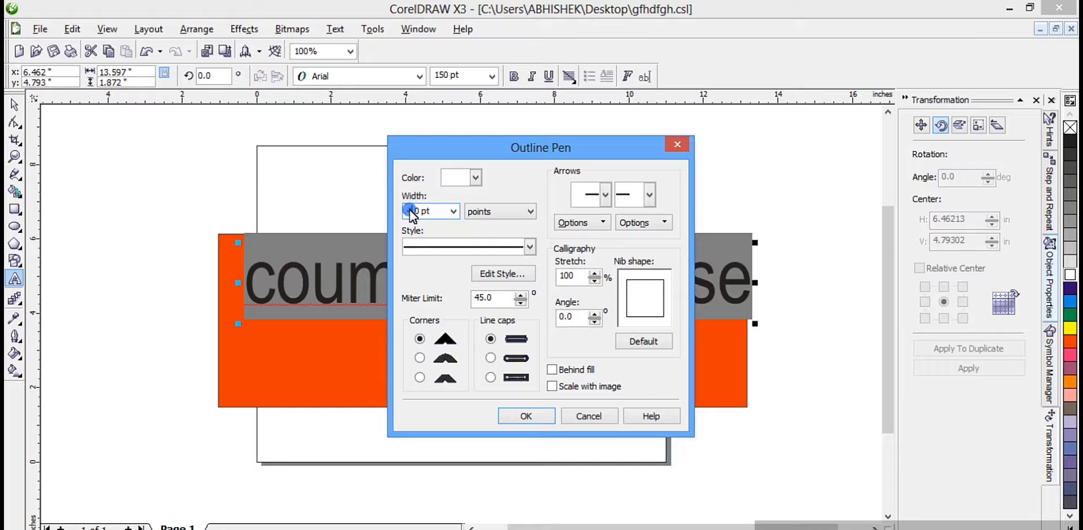
key(BackSpace)
key(BackSpace)
text(6)
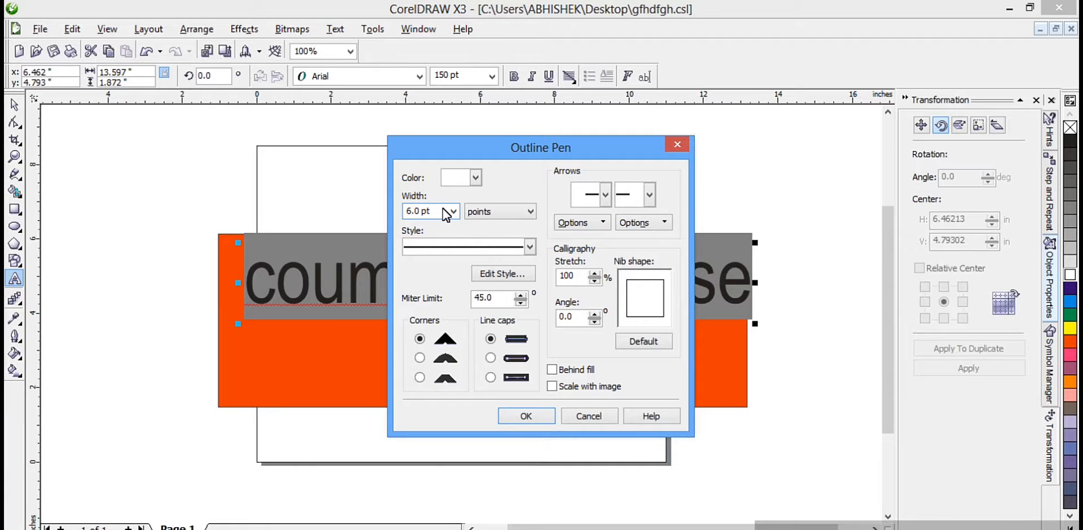
click(525, 416)
click(488, 435)
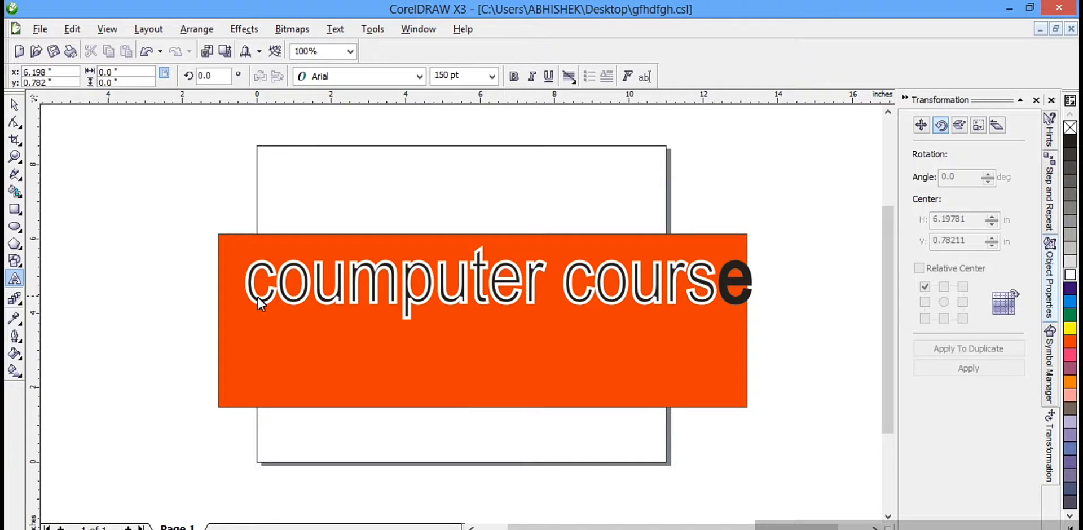
Step: Select the whole text and set its outline colour to the CMYK red C1 M100 Y95 K0
click(246, 286)
drag(255, 283, 744, 311)
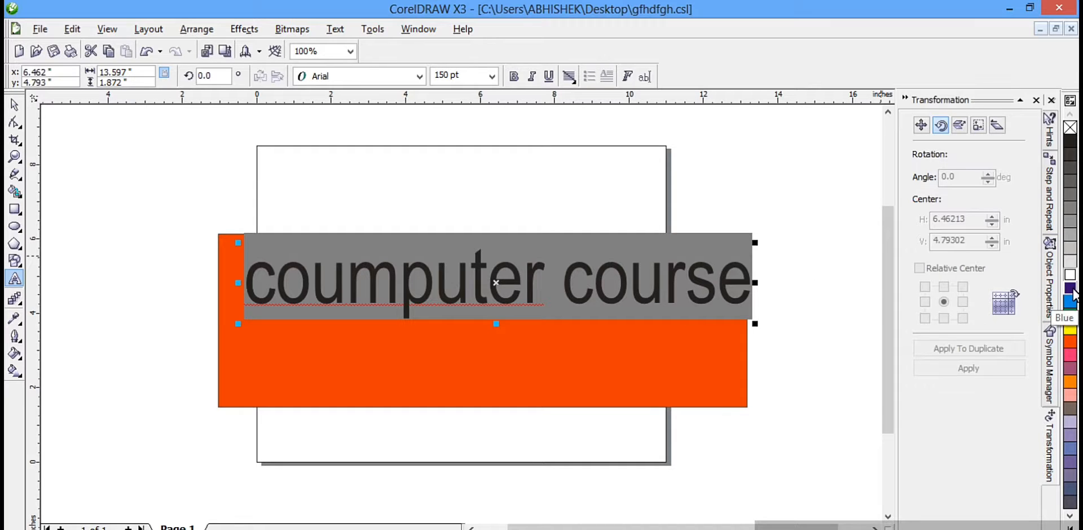
click(1070, 526)
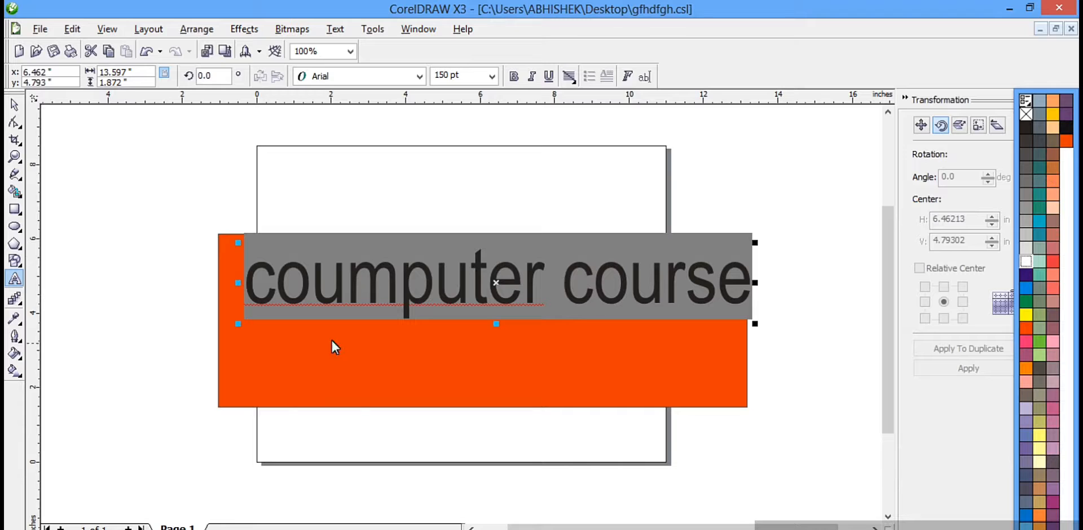
click(15, 340)
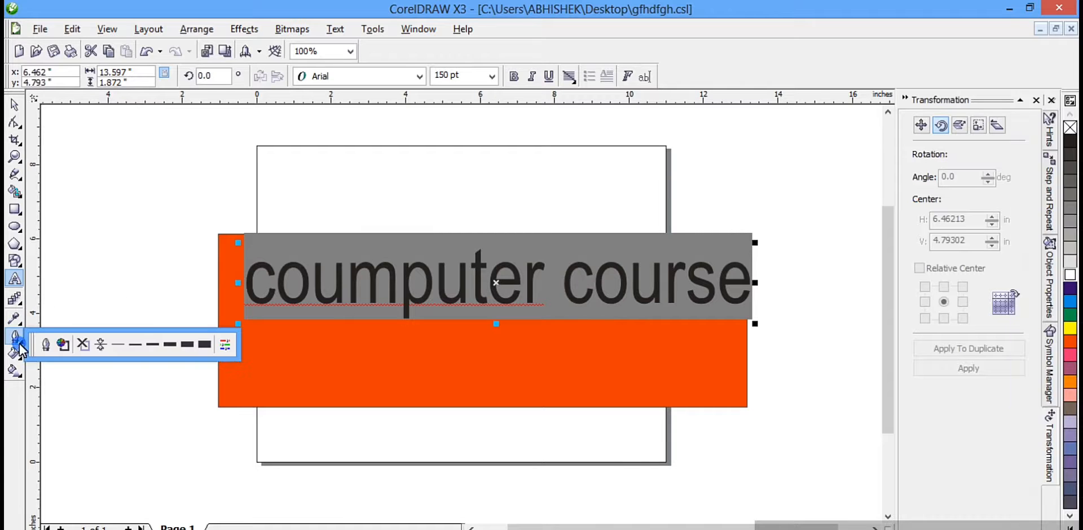
click(63, 344)
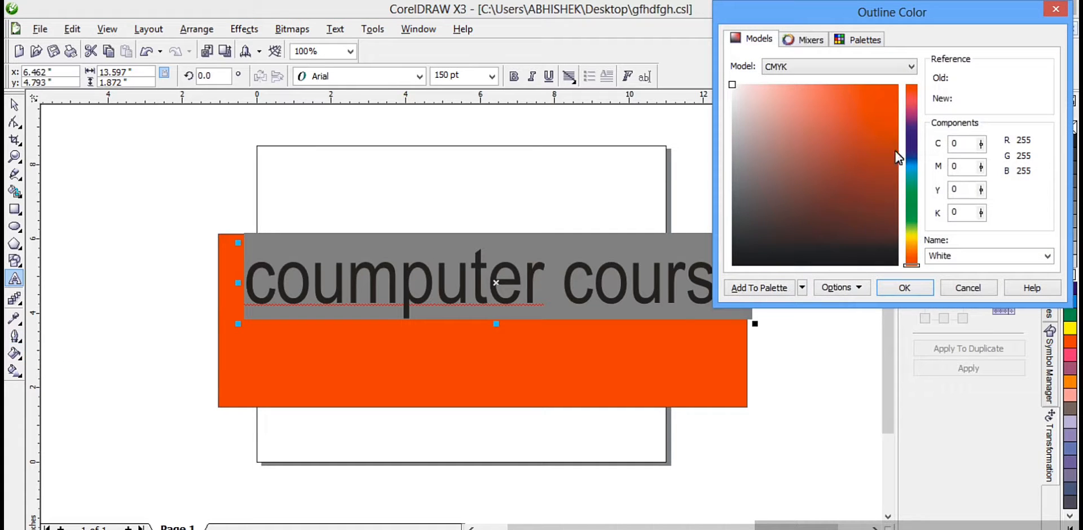
click(877, 95)
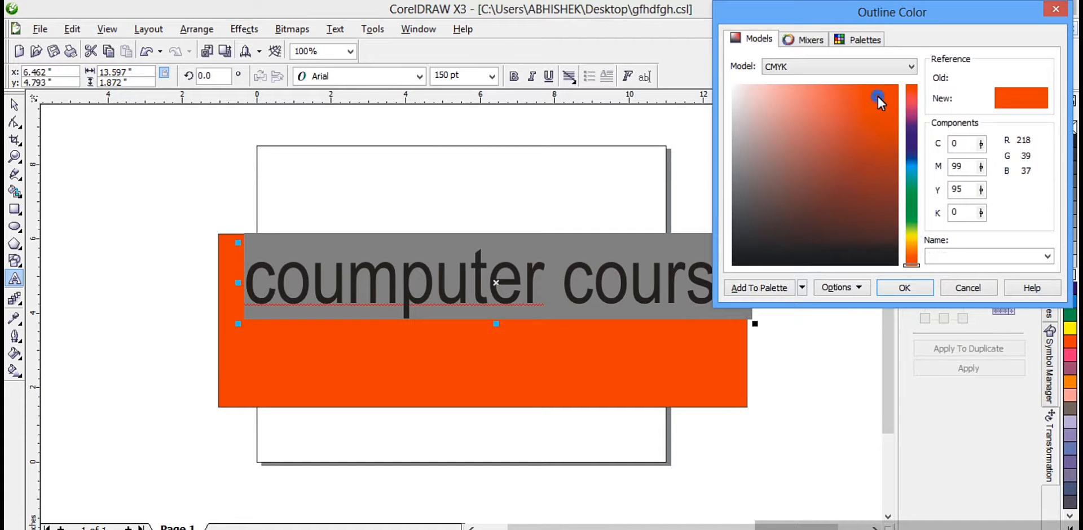
click(899, 100)
click(886, 103)
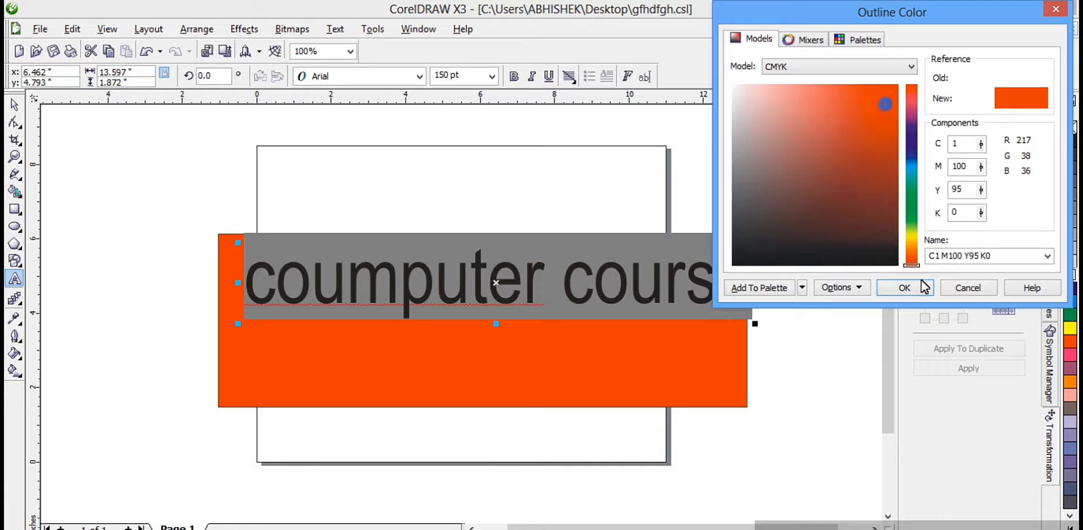
click(908, 288)
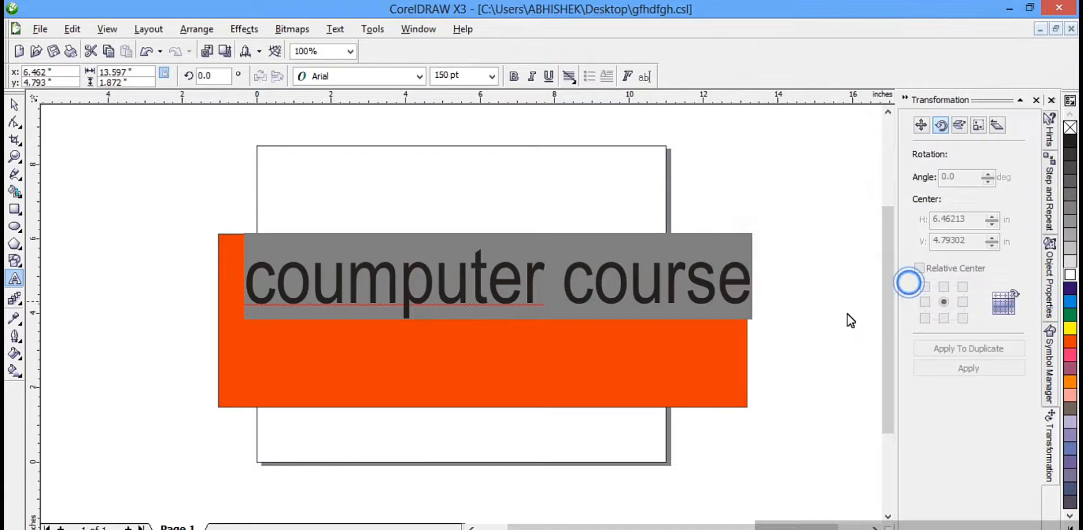
Step: Select the whole text and set its outline colour to the CMYK near-white C1 M1 Y1 K0
click(714, 381)
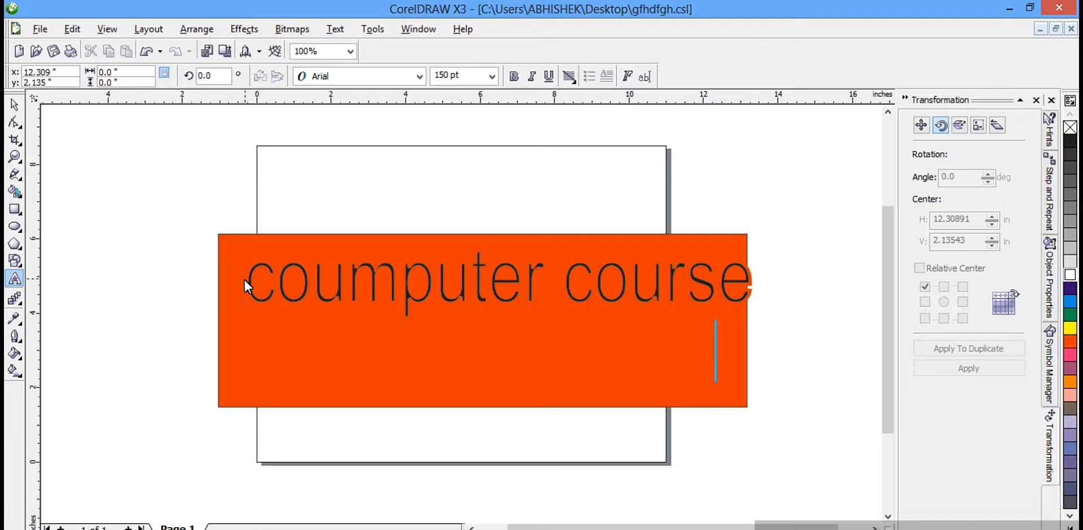
drag(243, 279, 736, 312)
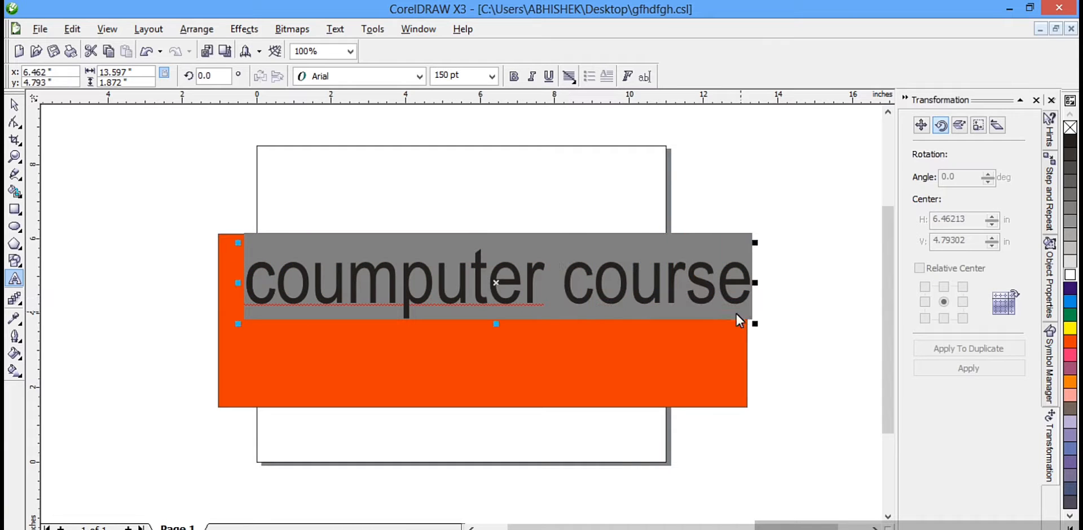
click(14, 337)
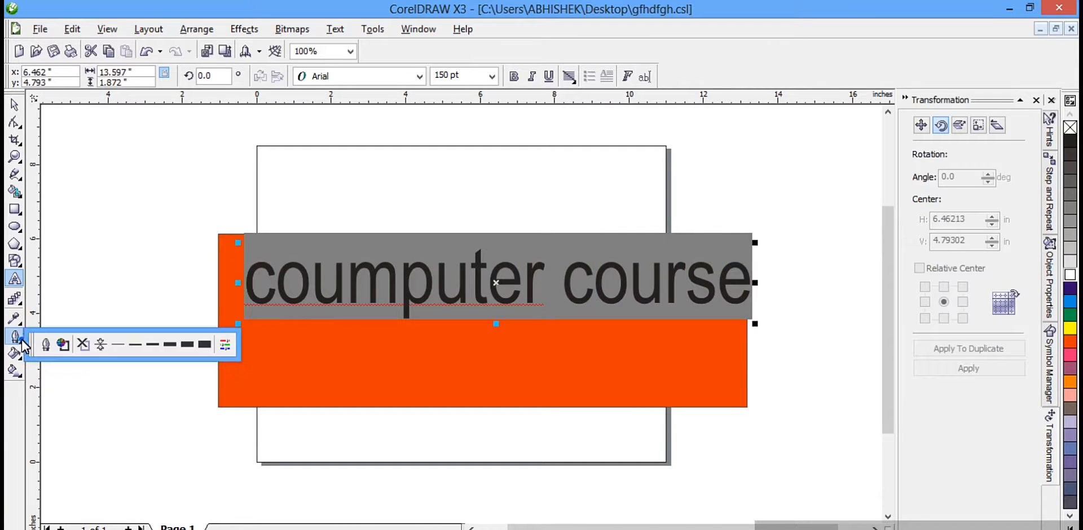
click(61, 345)
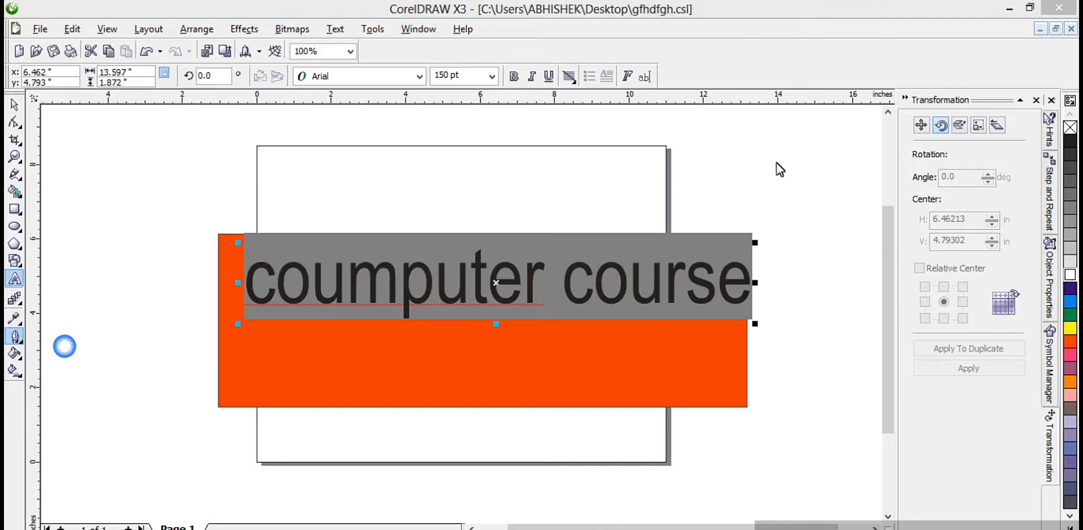
click(733, 89)
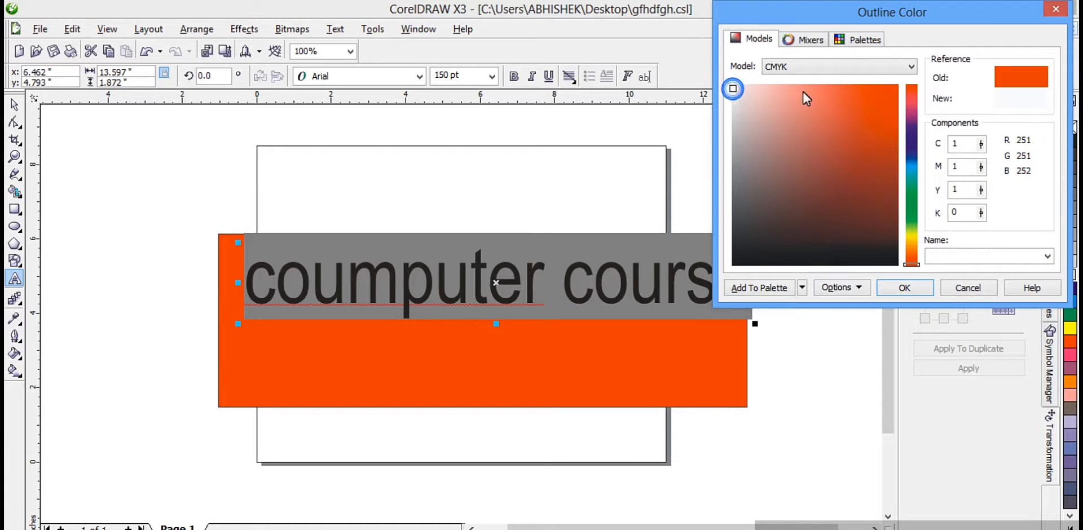
click(891, 288)
click(764, 312)
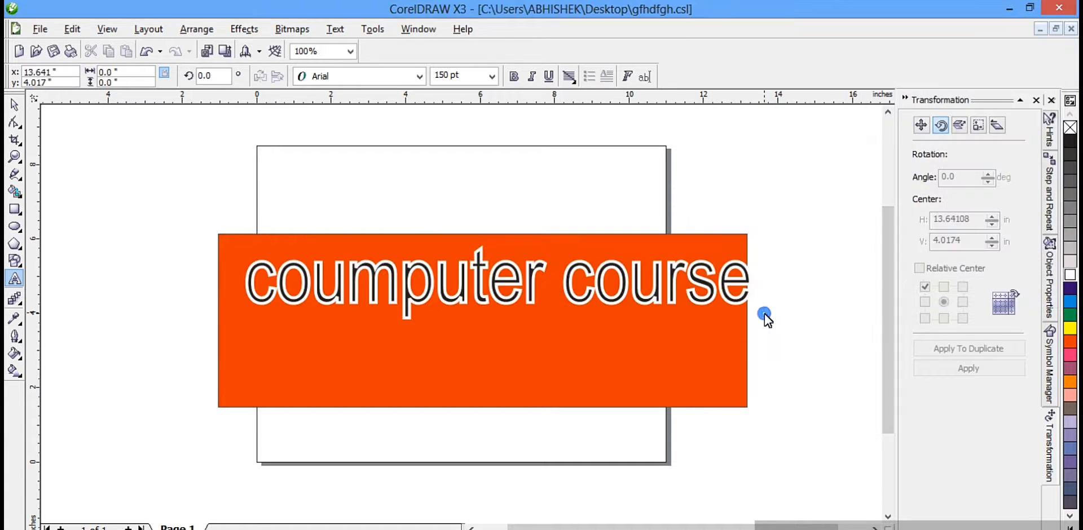
Step: Remove the outline from the whole "coumputer course" text and undo that removal
click(238, 283)
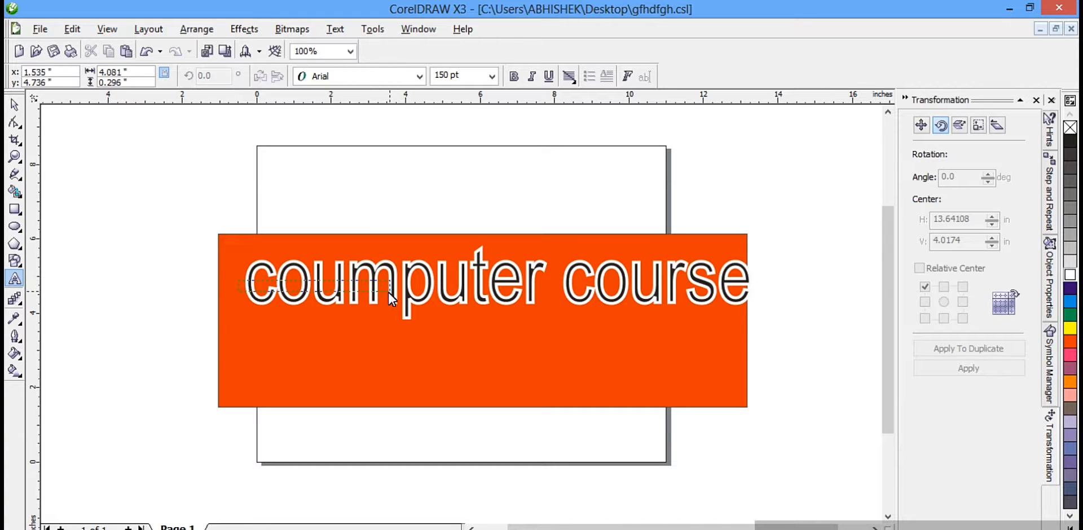
click(272, 281)
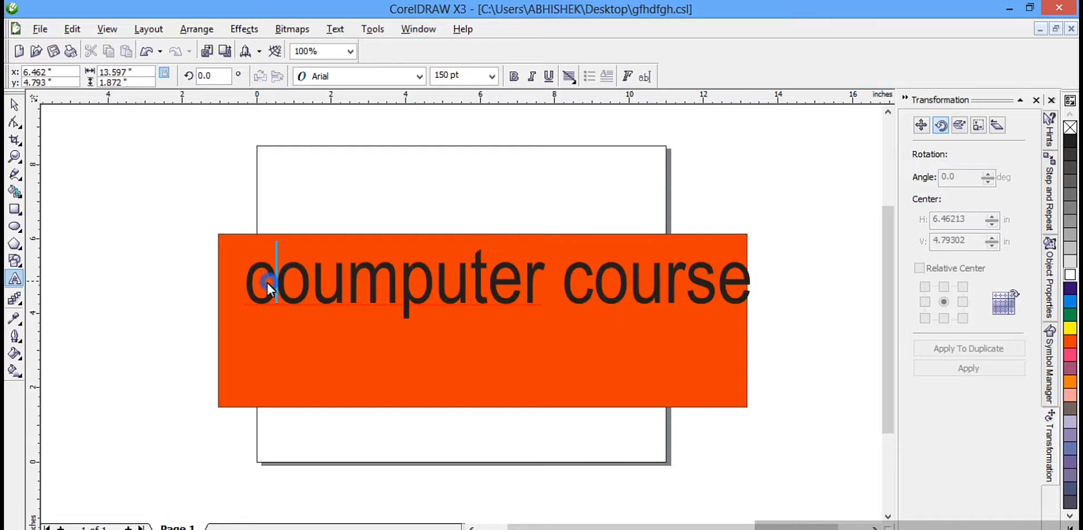
drag(241, 283, 750, 260)
click(236, 279)
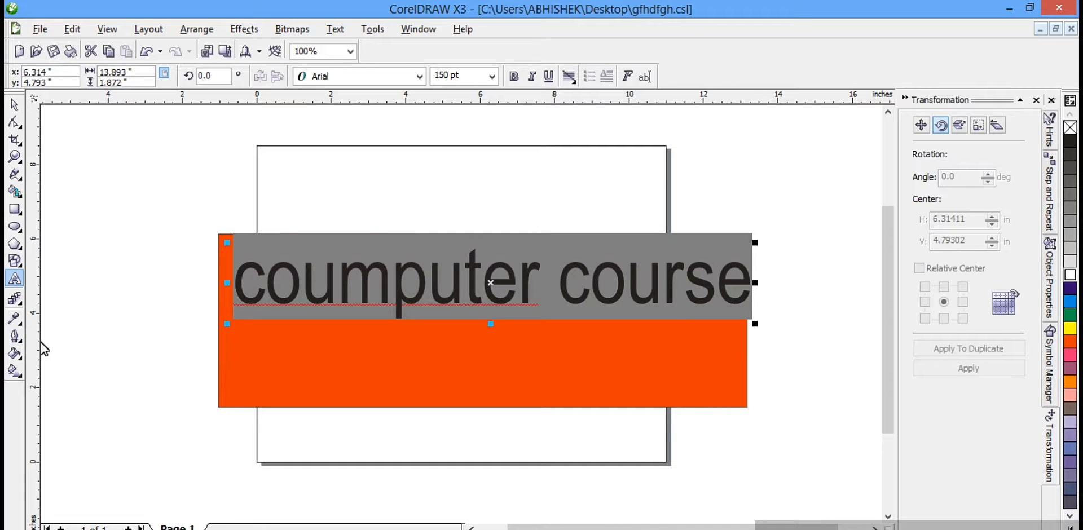
click(15, 336)
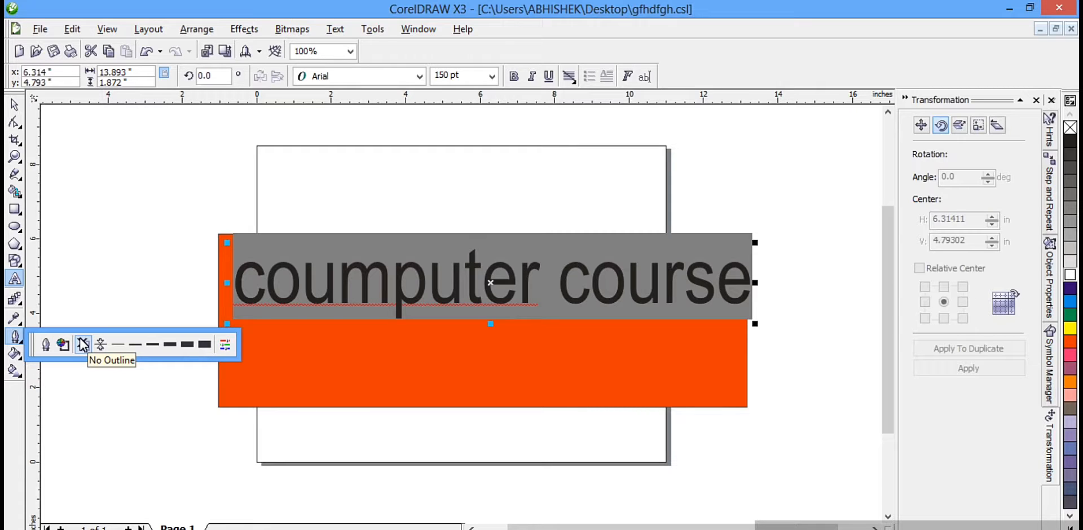
click(83, 345)
click(143, 210)
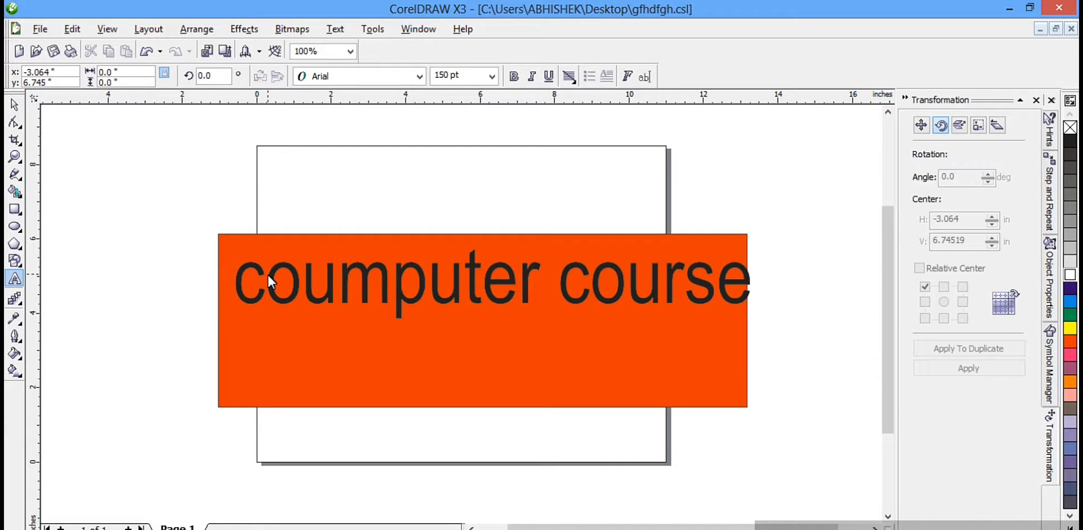
key(ctrl+z)
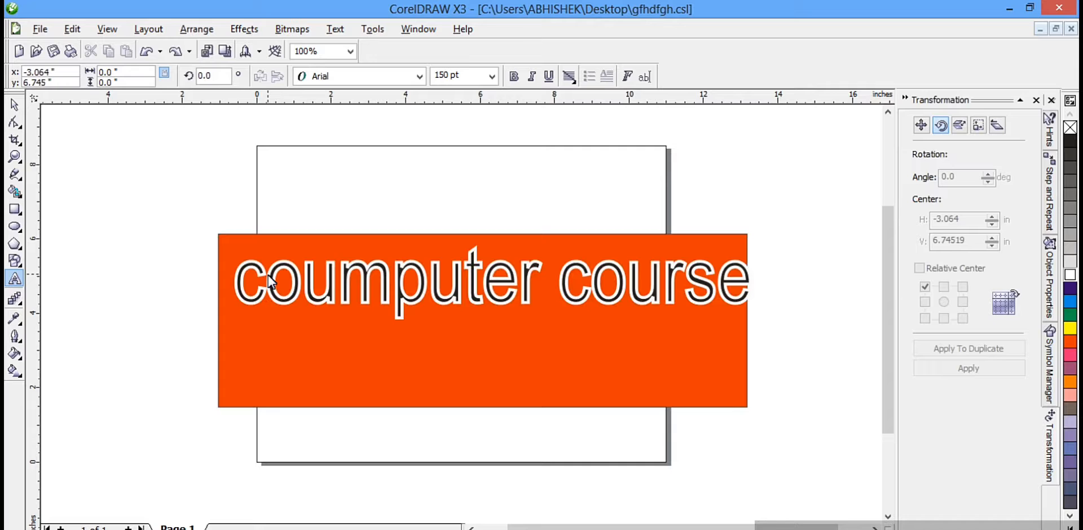
Step: Select the whole text and give it a hairline outline
click(16, 337)
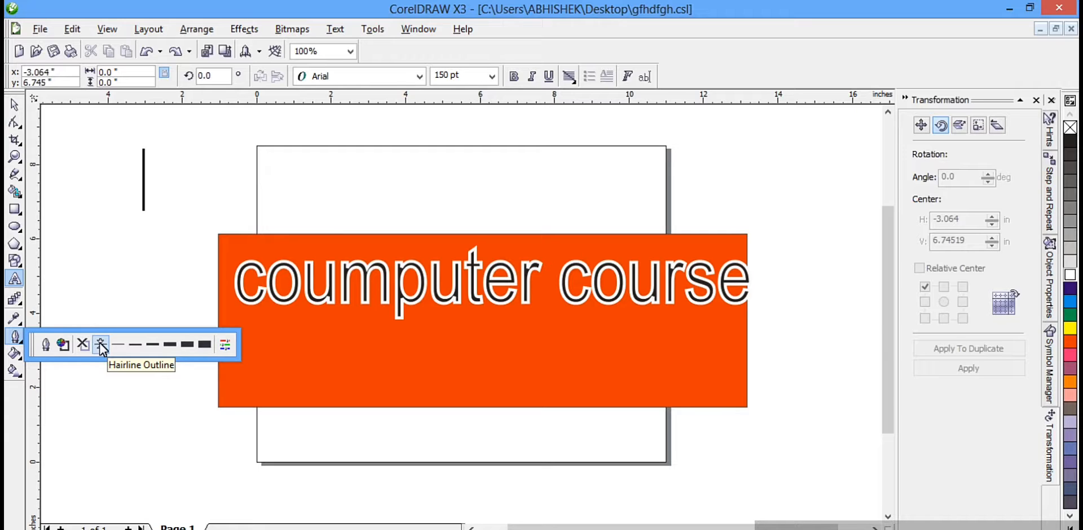
click(102, 345)
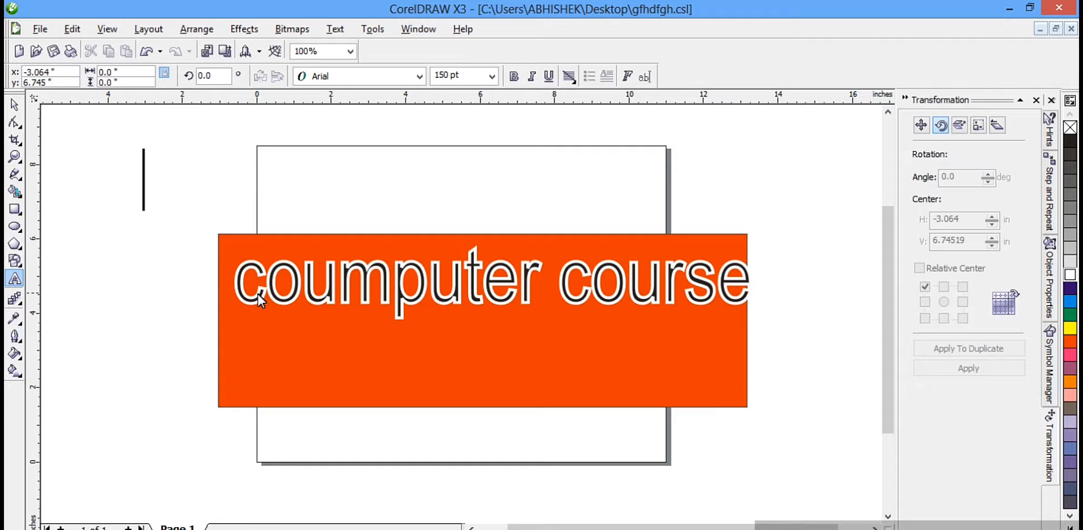
click(245, 272)
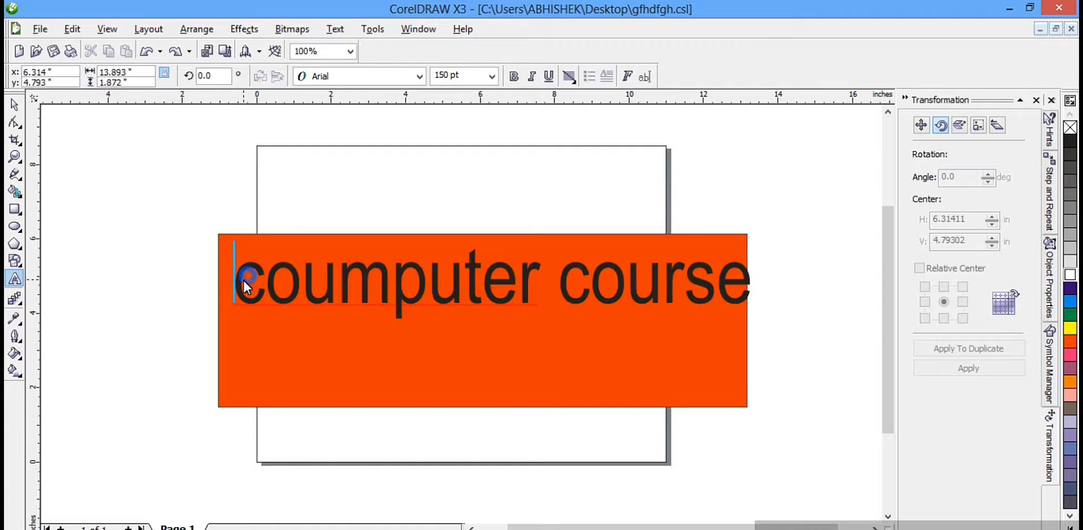
drag(242, 279, 770, 286)
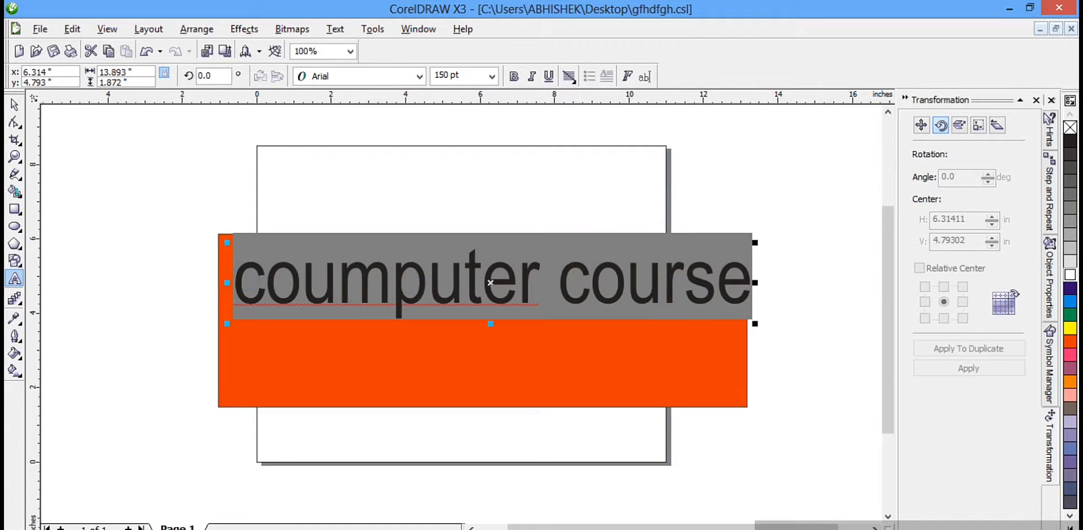
click(14, 337)
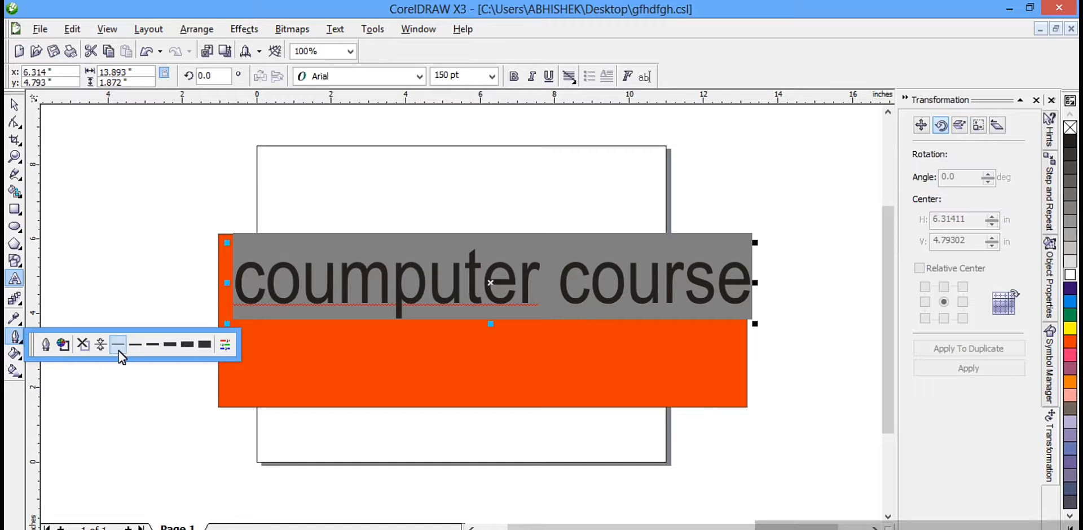
click(100, 344)
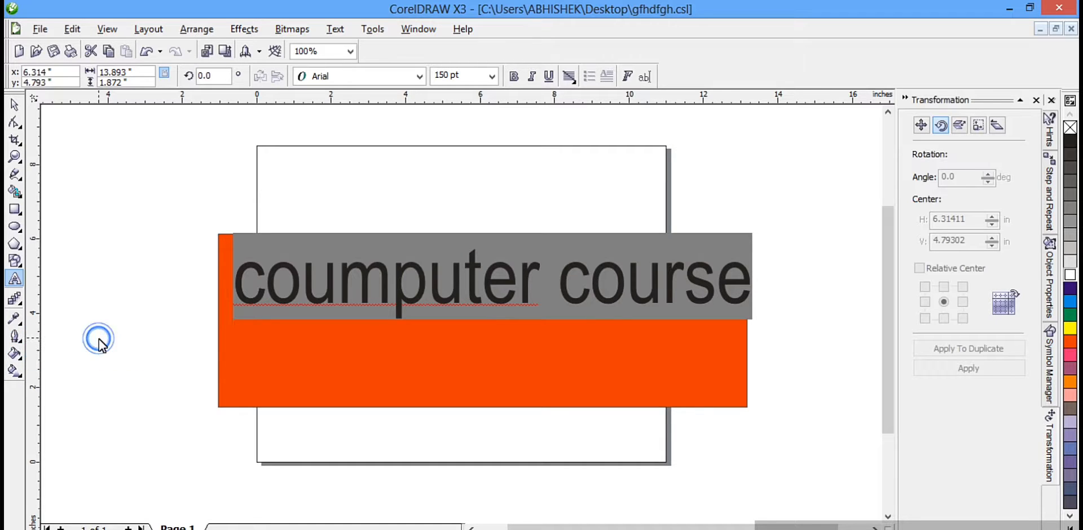
click(113, 293)
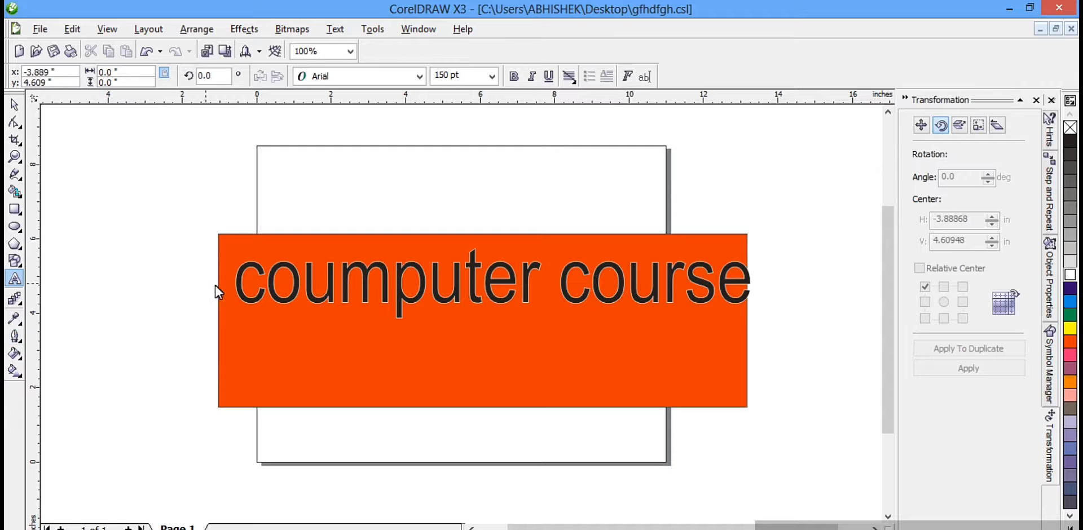
Step: Select the whole text and apply the preset outline width one step thicker than 2 Point Outline (Thin)
click(256, 289)
drag(241, 282, 744, 271)
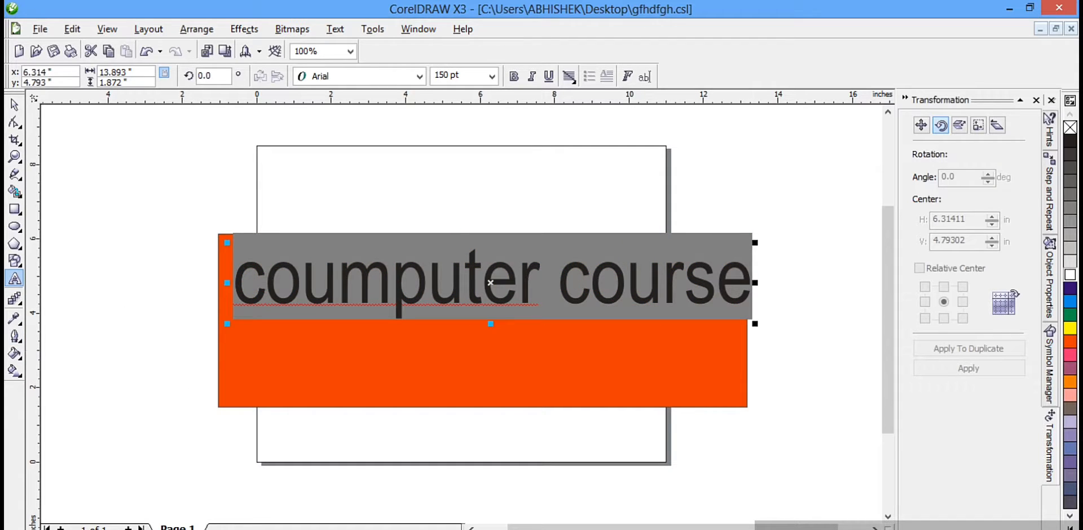
click(14, 336)
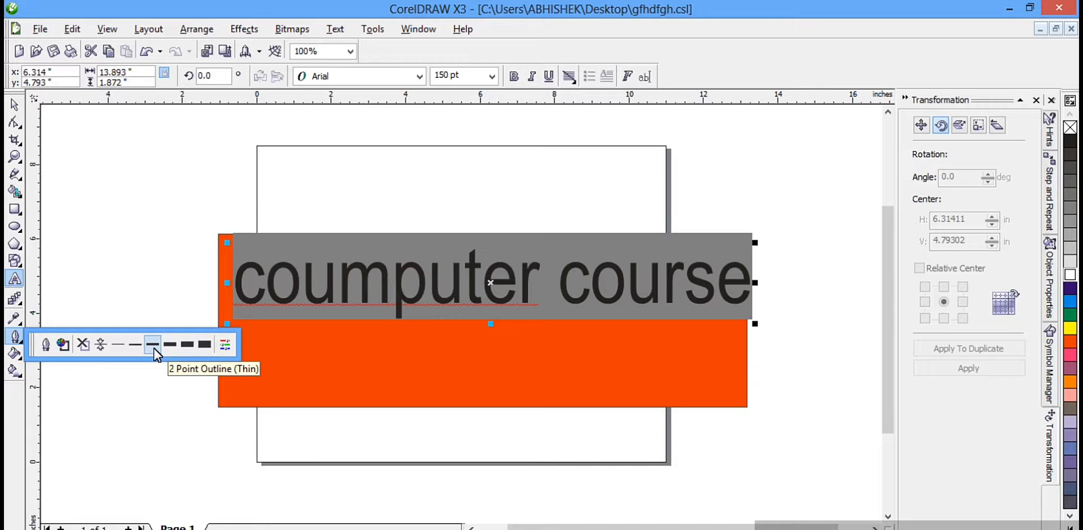
click(170, 345)
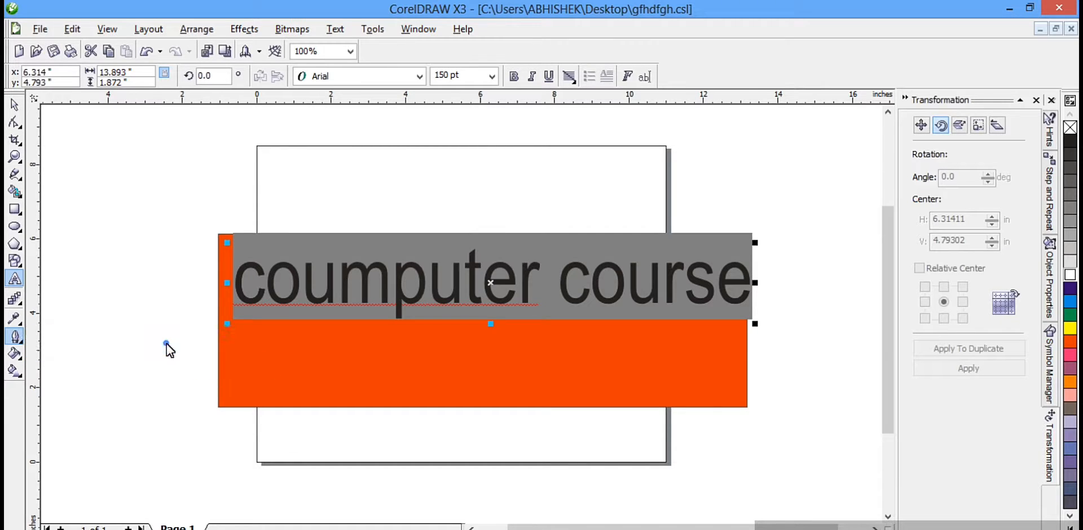
click(150, 238)
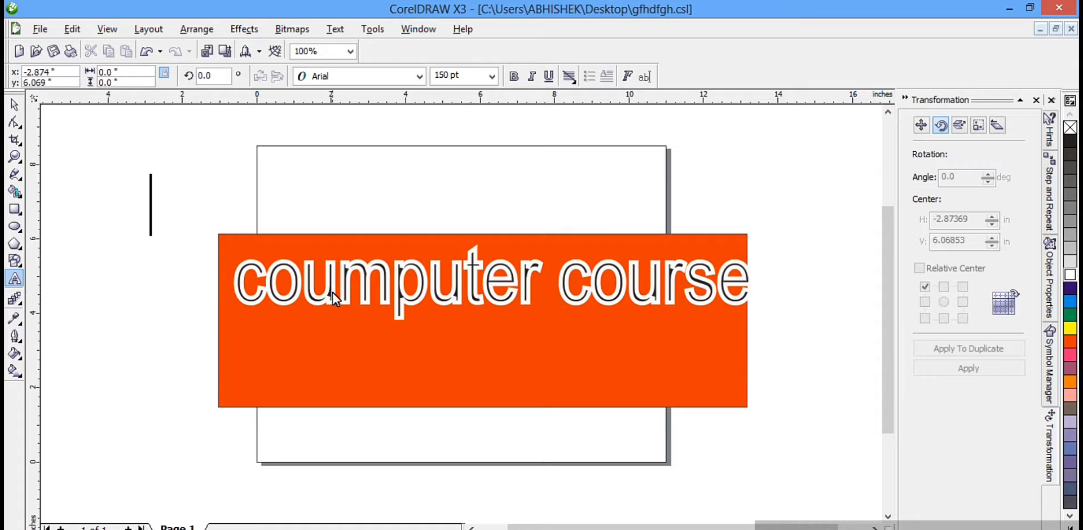
Step: Select the whole text and use the Color Docker to make its outline the CMYK yellow C0 M0 Y59 K0
drag(244, 279, 745, 260)
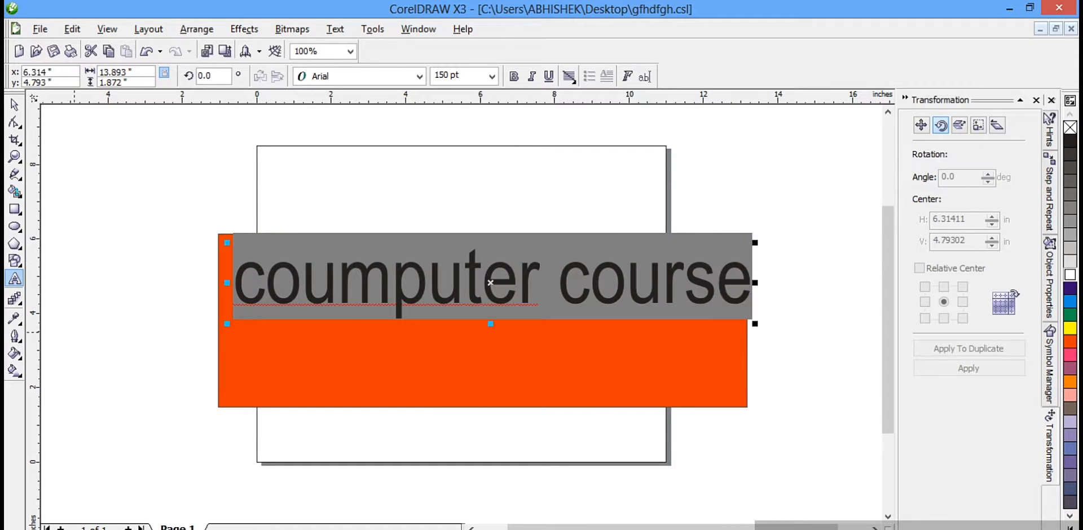
click(15, 337)
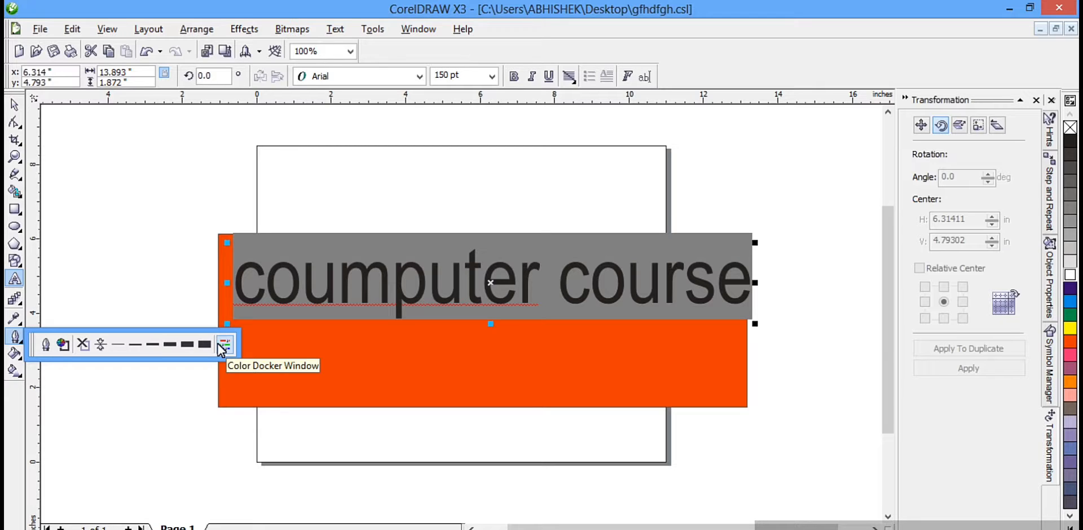
click(221, 345)
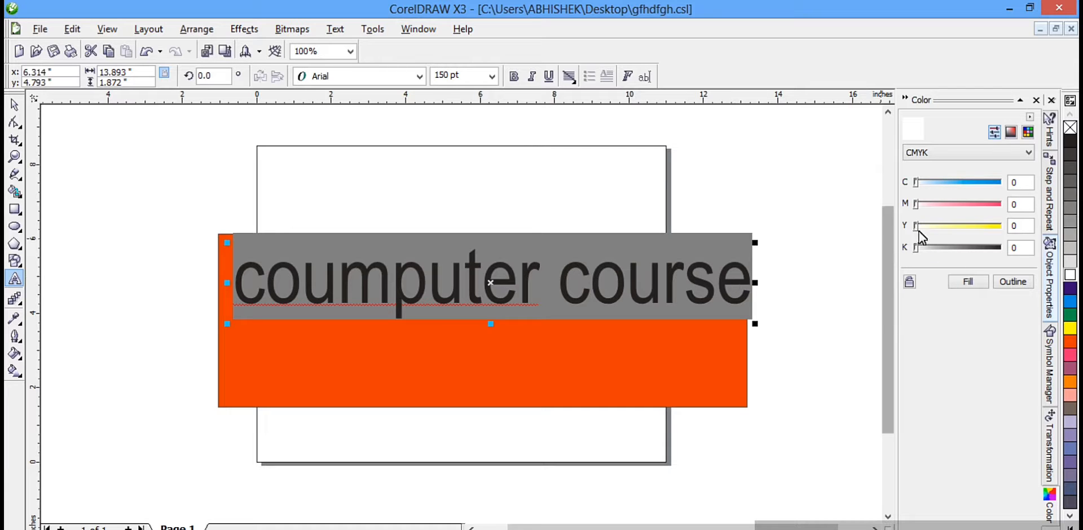
click(966, 225)
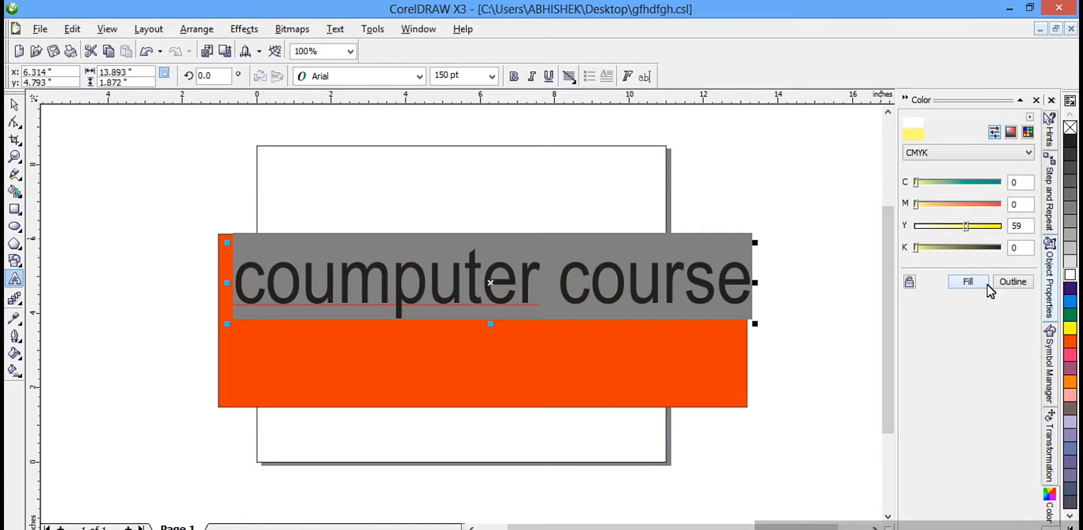
click(1013, 282)
click(772, 372)
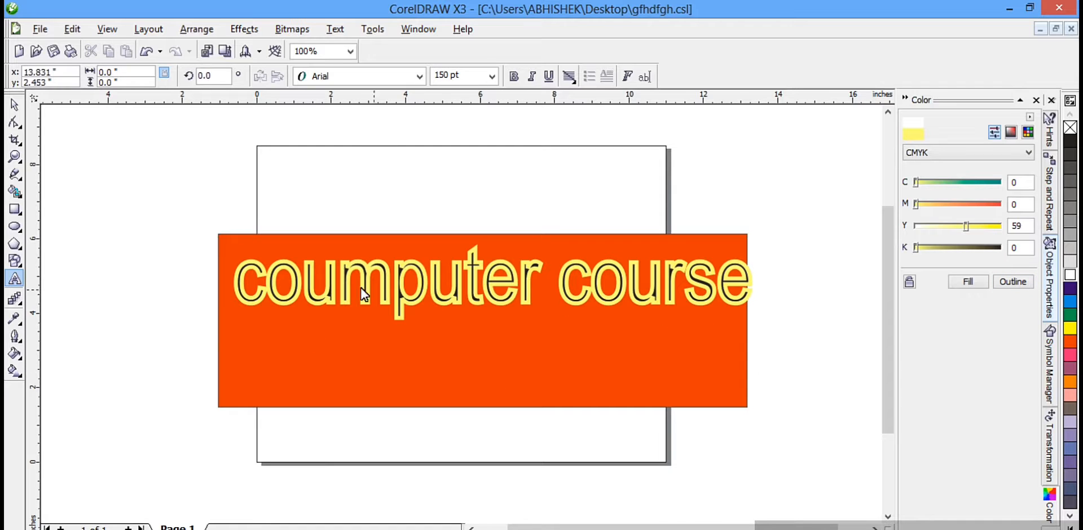
Step: Select the "coumputer course" text as an object and delete it from the orange banner
drag(236, 284, 754, 315)
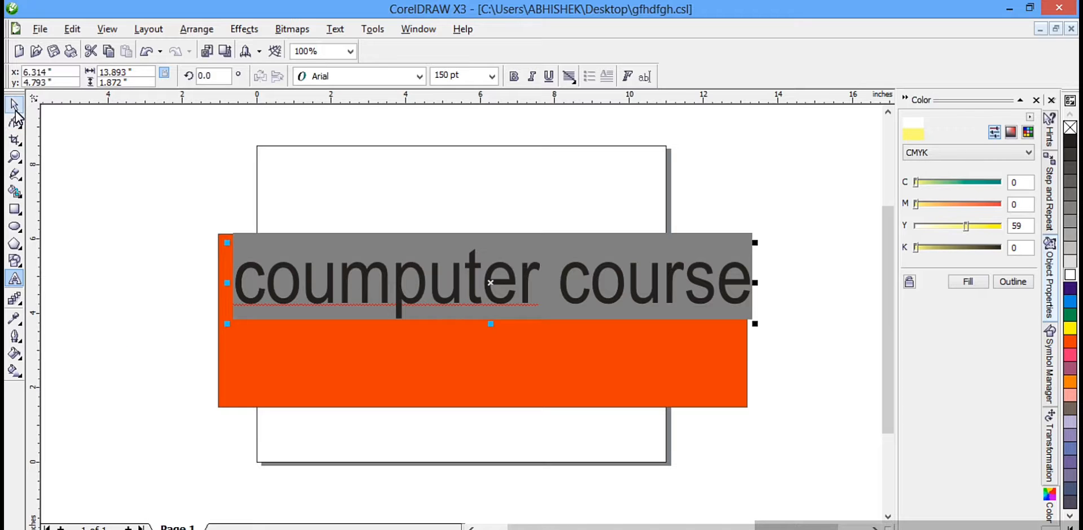
click(14, 111)
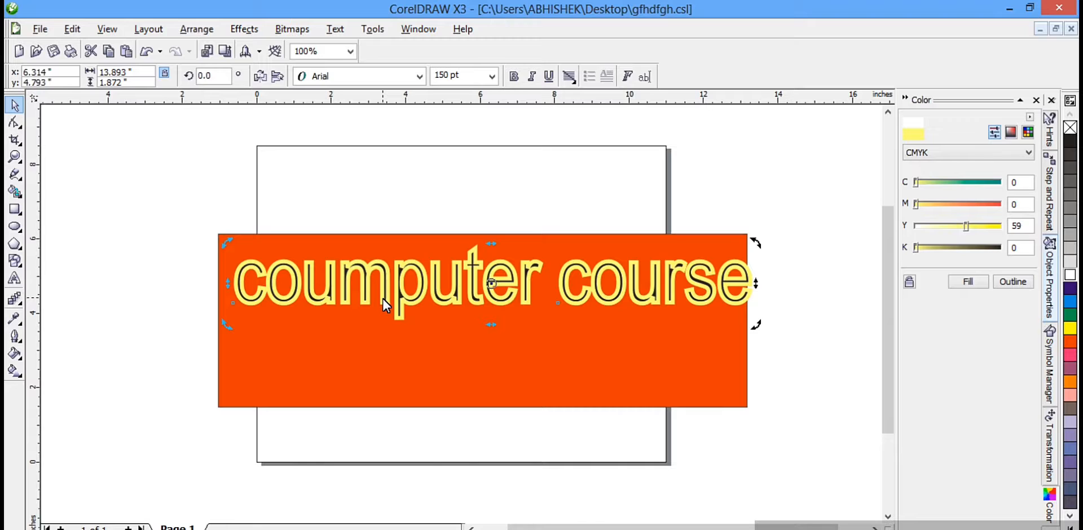
key(Delete)
Step: Stretch the orange rectangle upward and to the right to about 15.69 by 6.89 inches
click(361, 293)
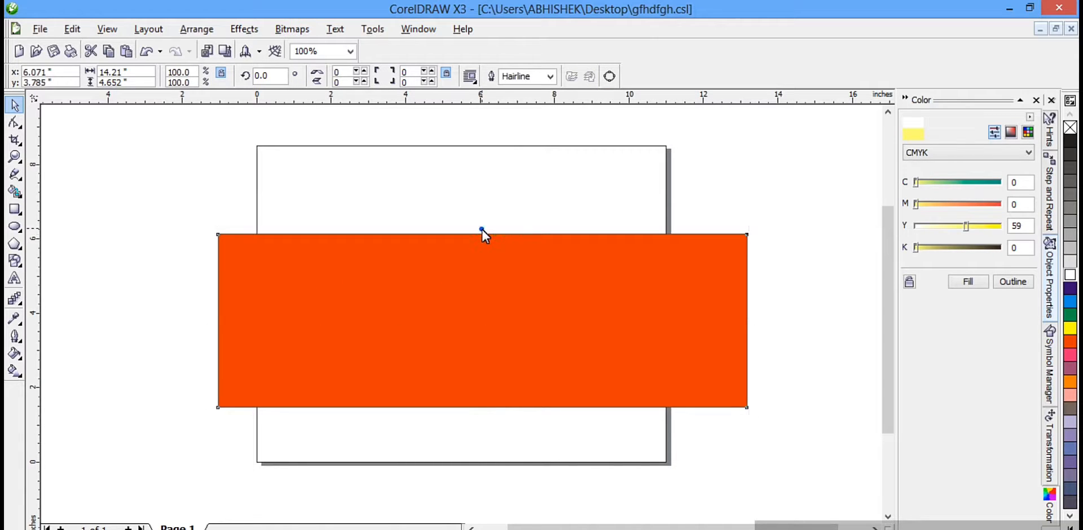
drag(482, 229, 472, 146)
drag(757, 280, 812, 280)
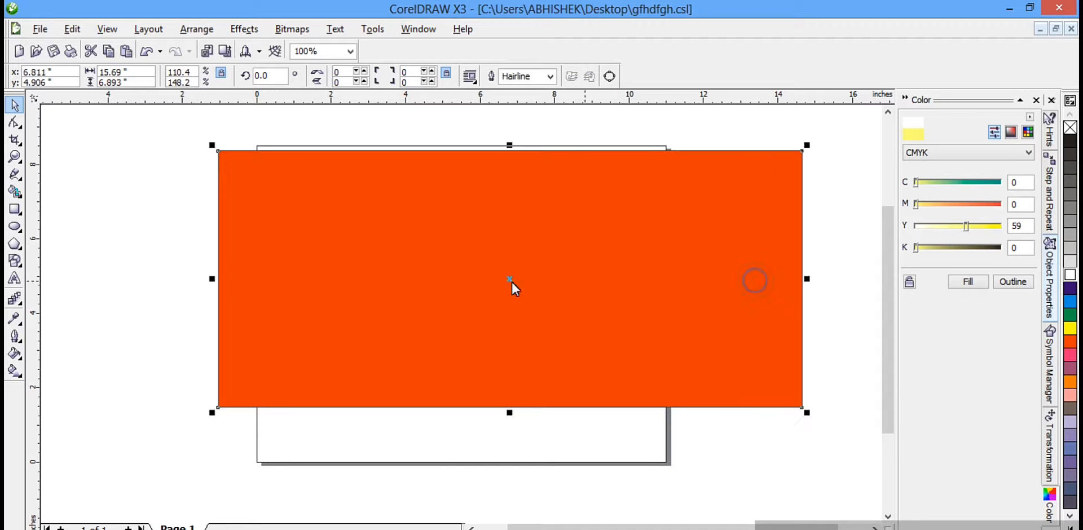
Step: Open the Uniform Fill dialog for the orange rectangle and pick a CMYK green of about C77 M0 Y100 K0
click(17, 355)
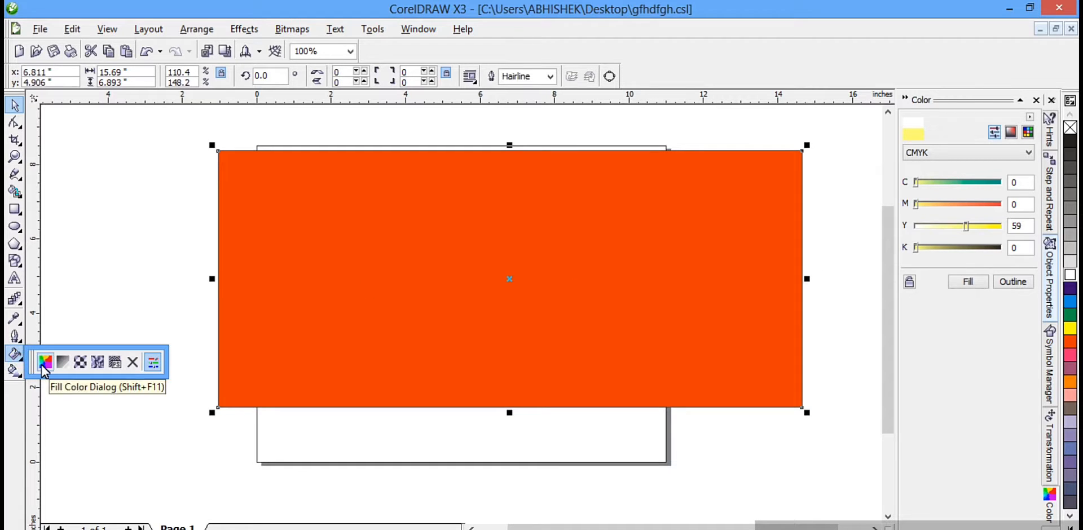
click(45, 363)
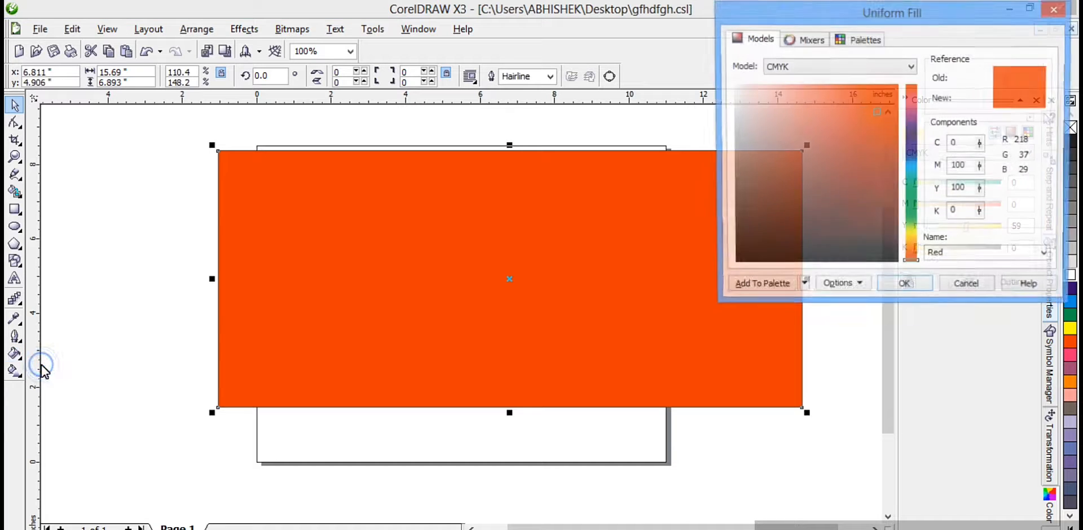
click(866, 190)
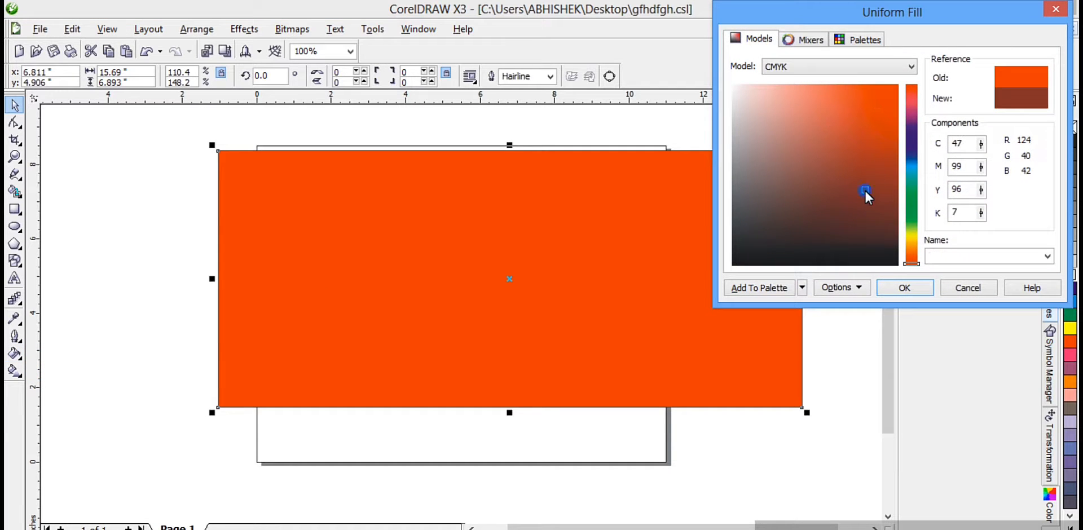
click(912, 203)
drag(865, 128, 881, 117)
Step: Try the RGB colour model, return to CMYK, and apply a green uniform fill to the rectangle
click(911, 67)
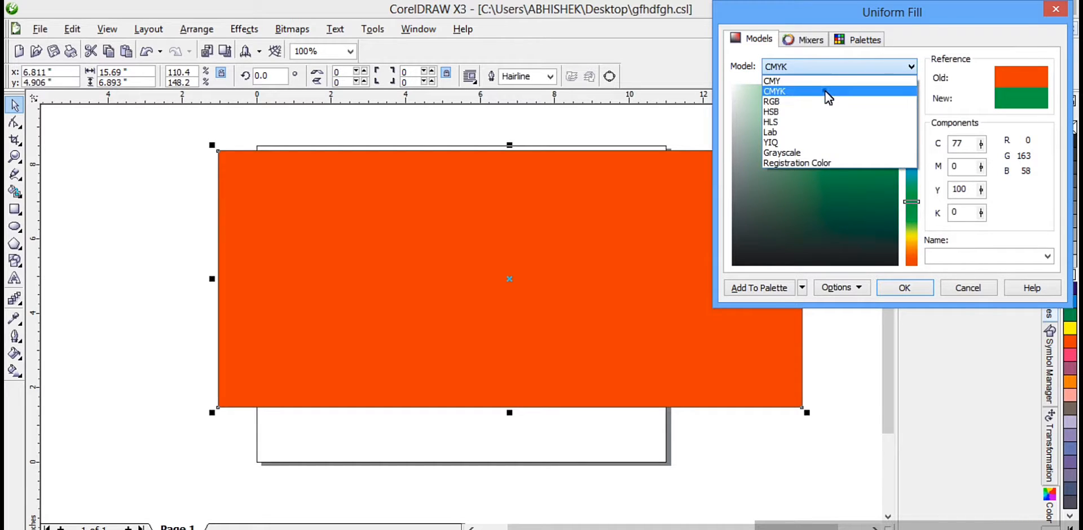
click(825, 90)
click(887, 65)
click(797, 104)
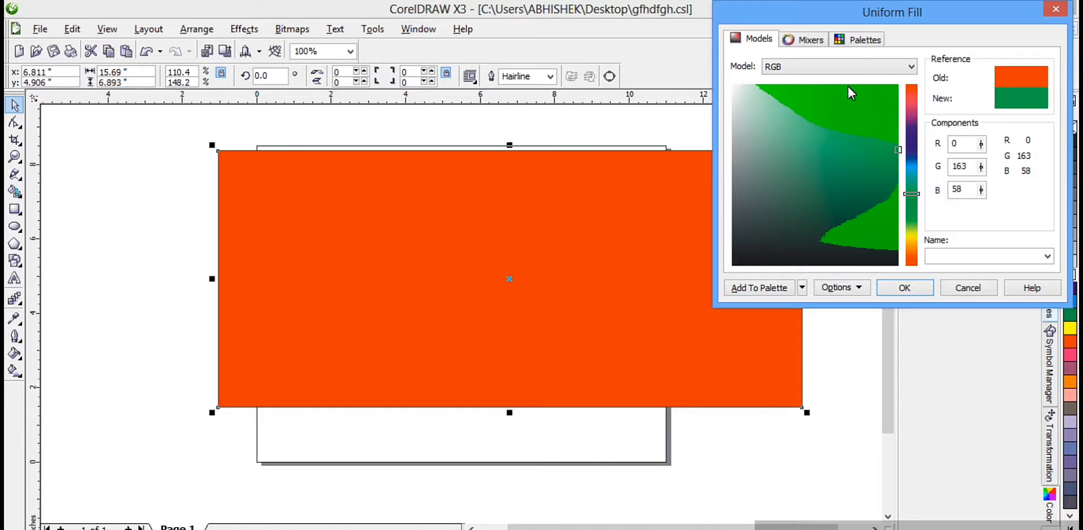
click(865, 66)
click(822, 92)
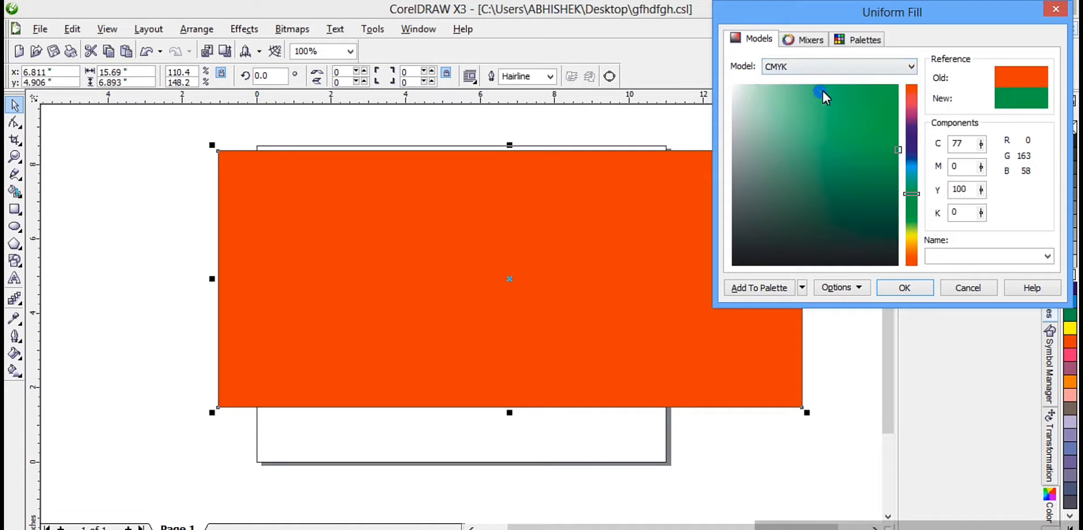
click(870, 109)
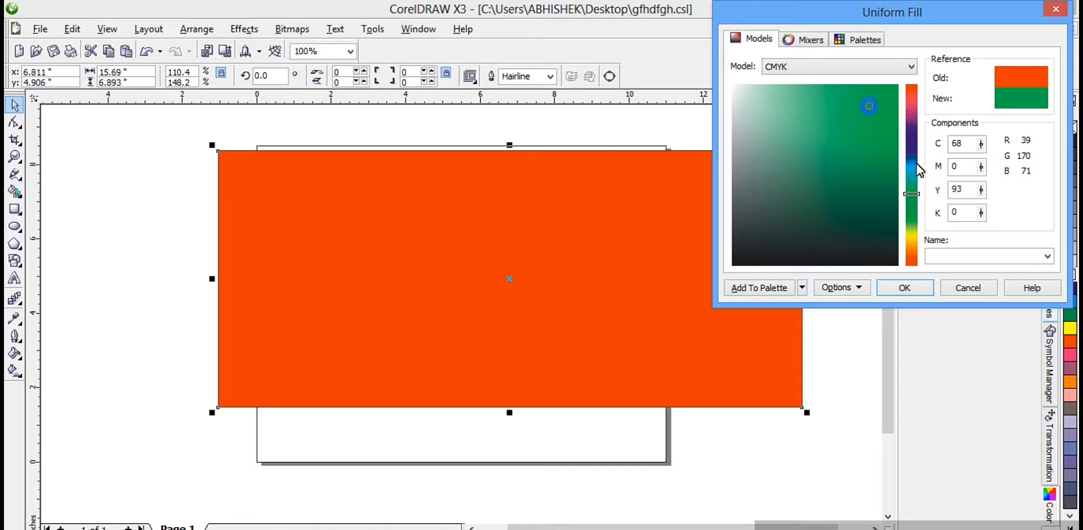
click(904, 287)
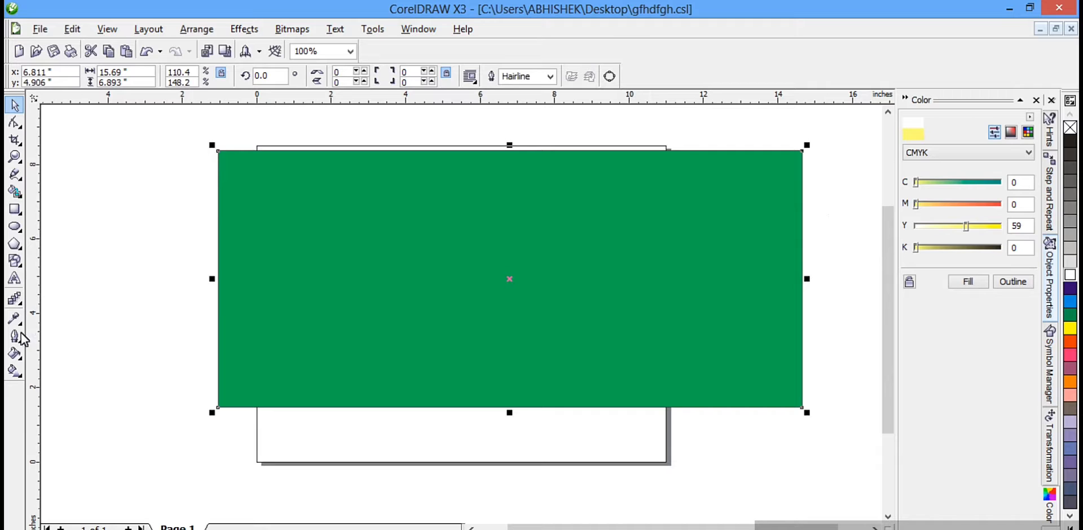
Step: Open the Fountain Fill dialog for the green rectangle and set the gradient type to Radial
click(17, 357)
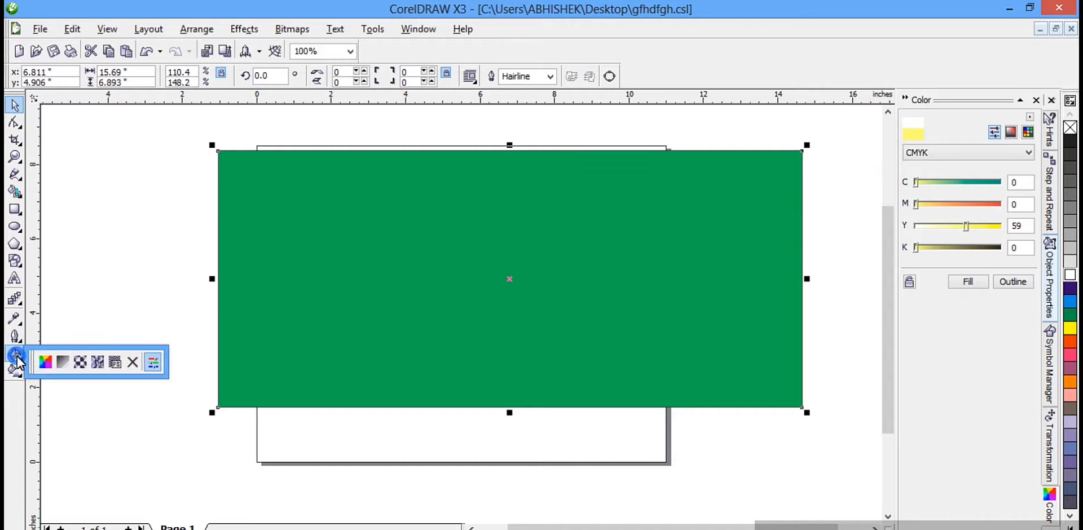
click(64, 362)
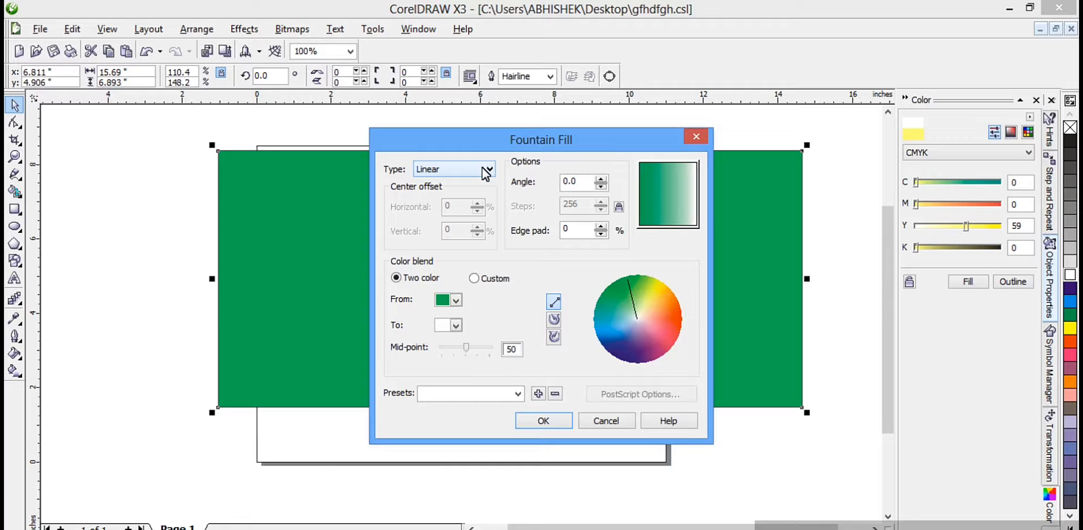
click(484, 169)
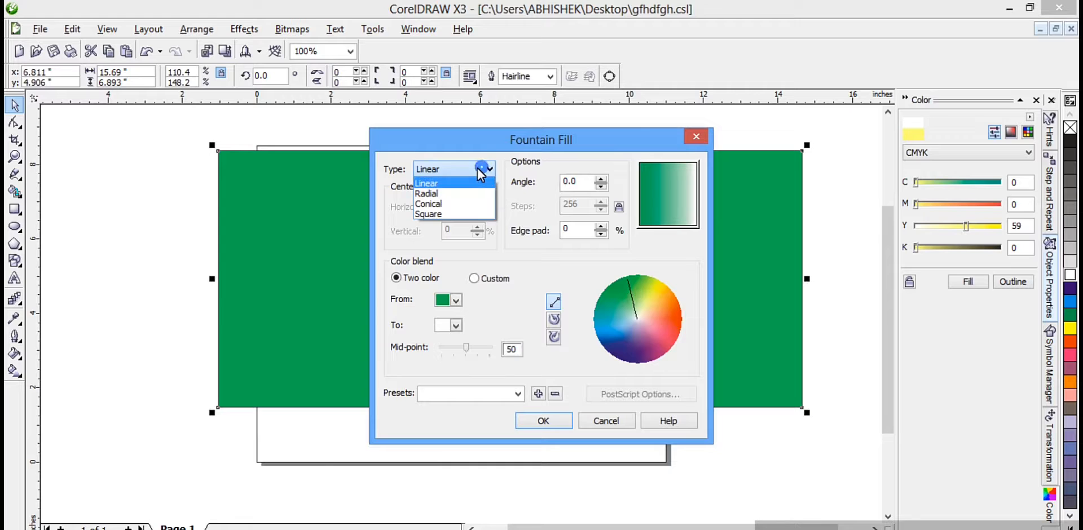
click(449, 198)
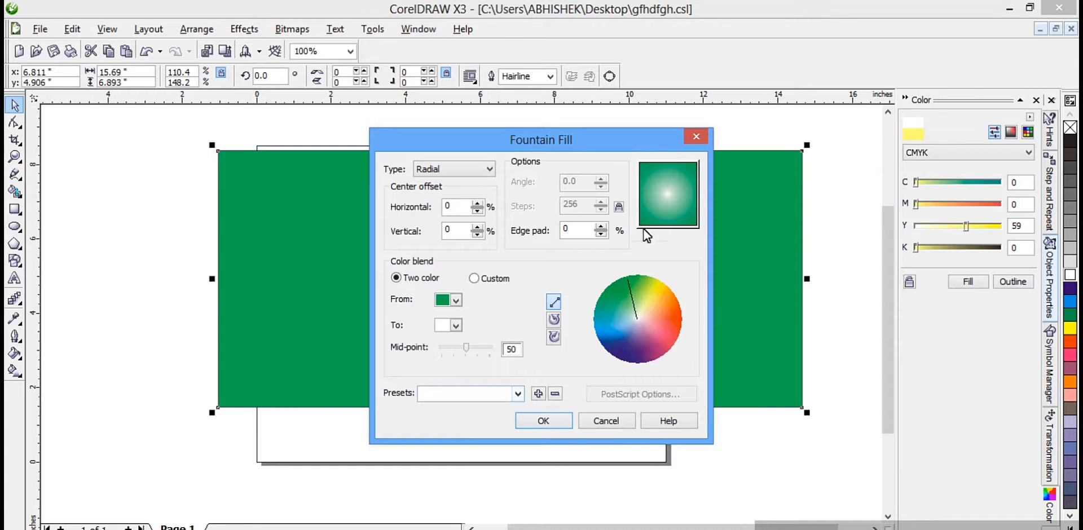
Step: Fill the rectangle with the Cylinder - 07 fountain preset, comparing its Two color blend before keeping Custom
click(518, 394)
click(457, 309)
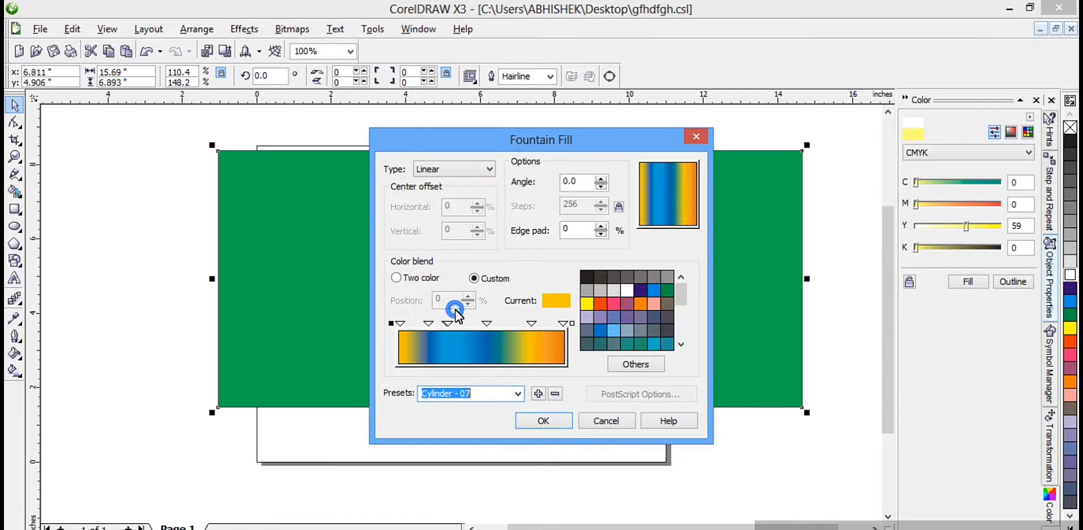
click(406, 279)
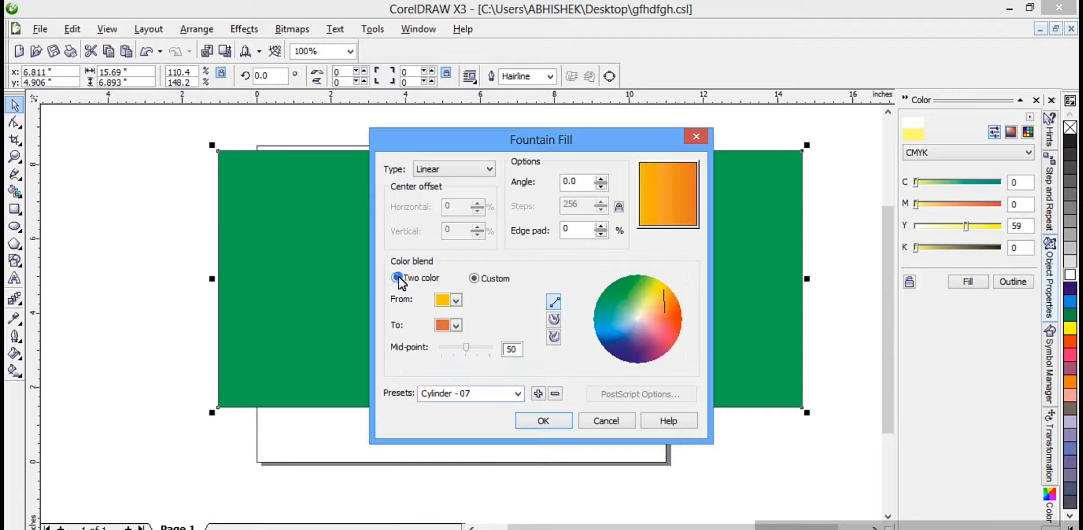
click(472, 279)
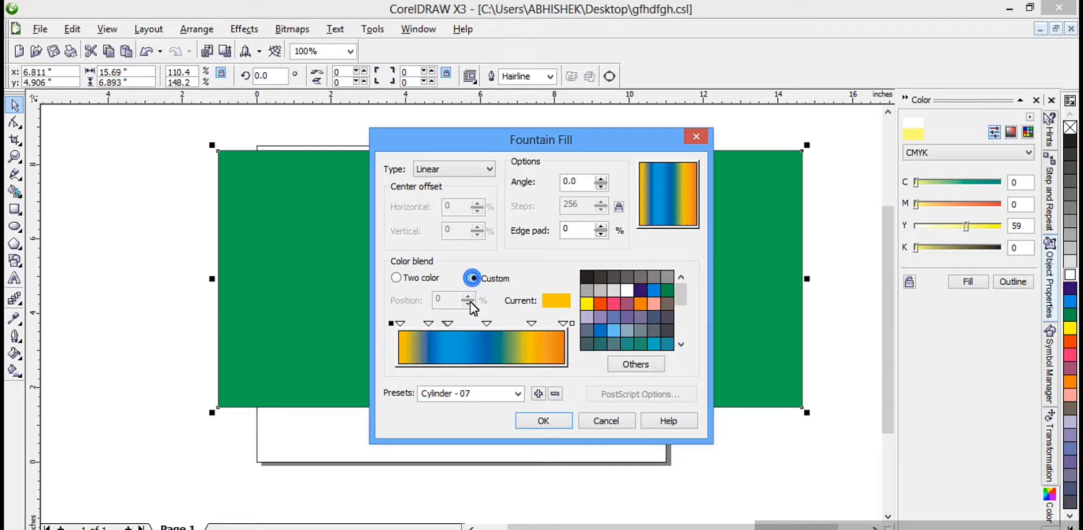
click(542, 421)
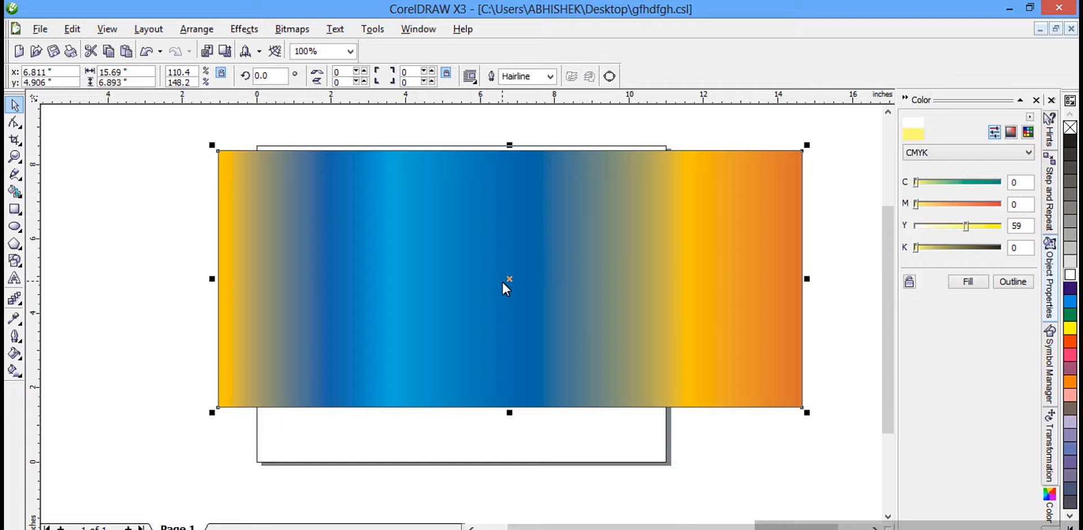
Step: Reopen the rectangle's fountain fill settings and load the Alien Sky preset
click(14, 354)
click(61, 368)
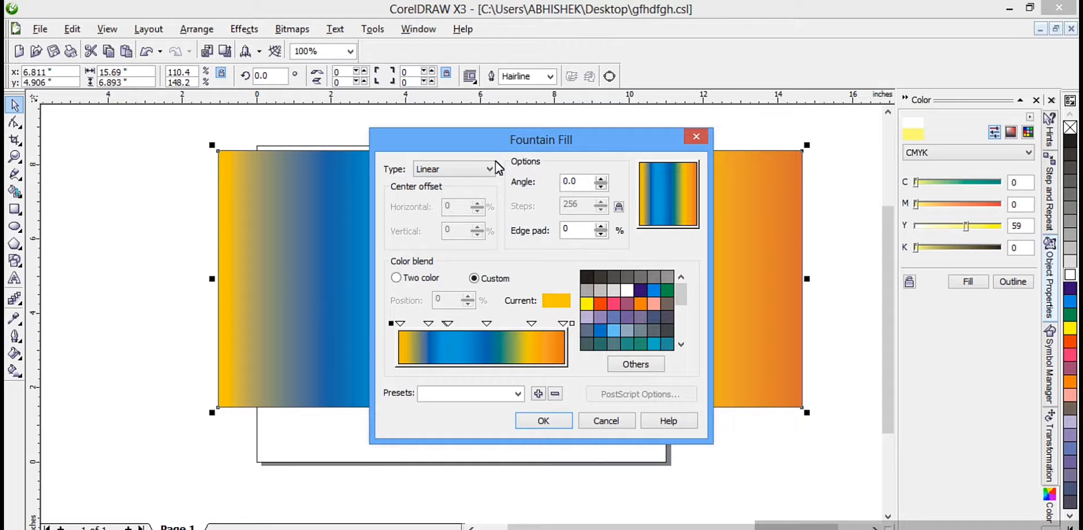
click(493, 163)
click(516, 394)
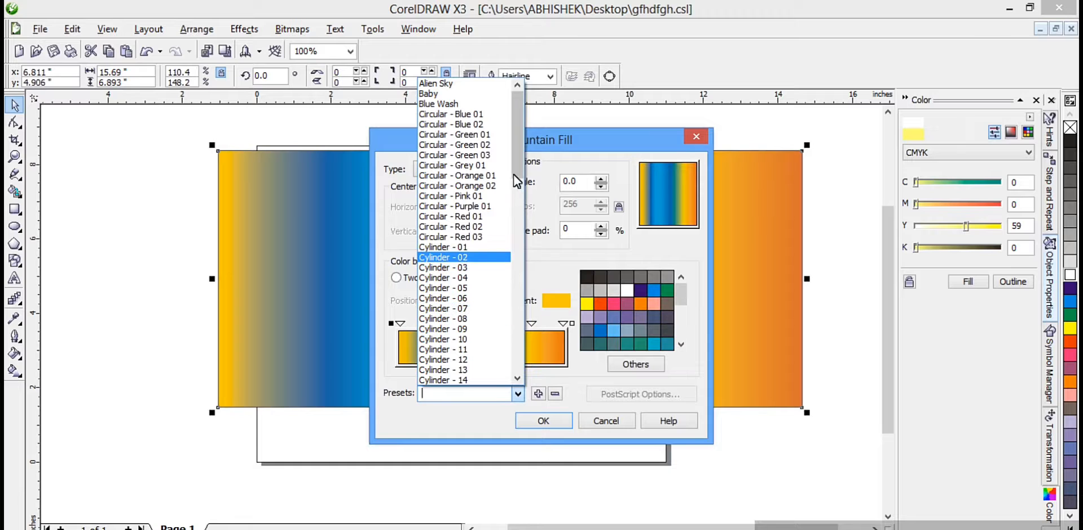
click(475, 83)
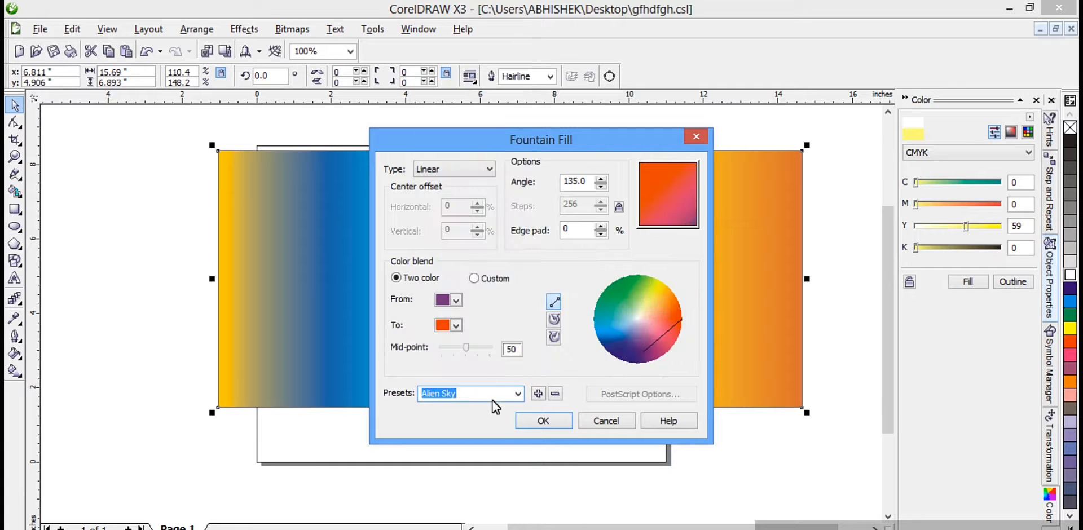
Step: Set the two-color blend to run from orange-red to white and apply the gradient to the rectangle
click(455, 326)
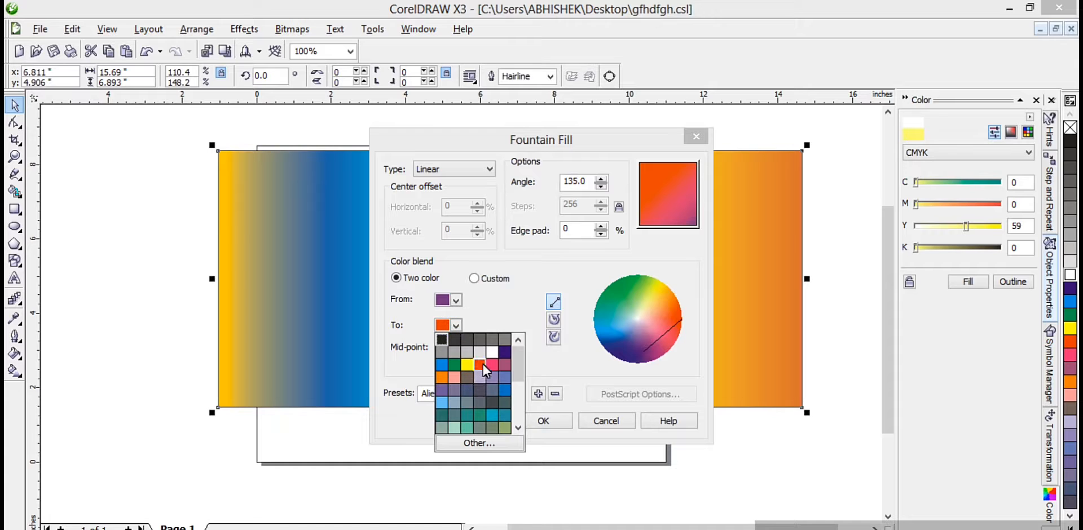
click(493, 352)
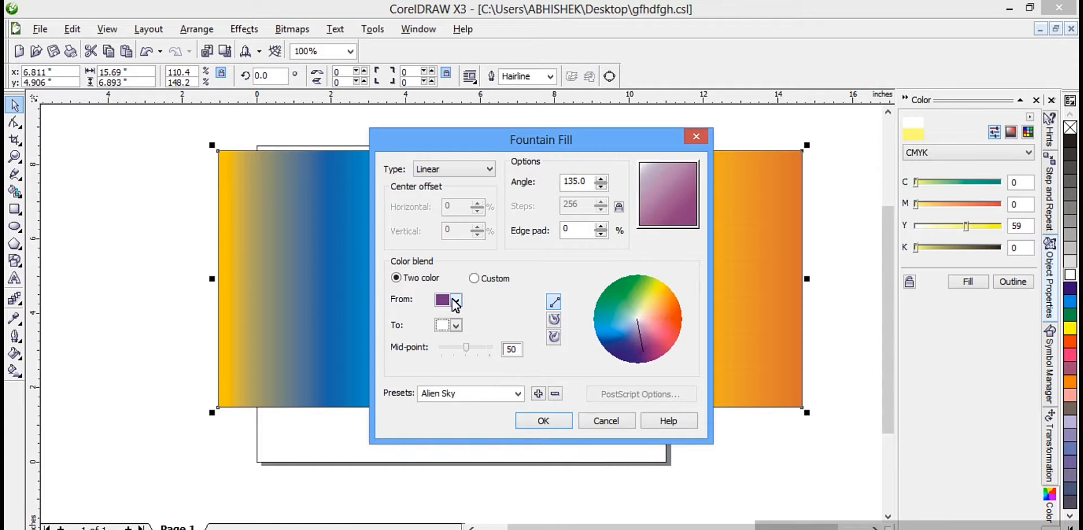
click(456, 299)
click(478, 337)
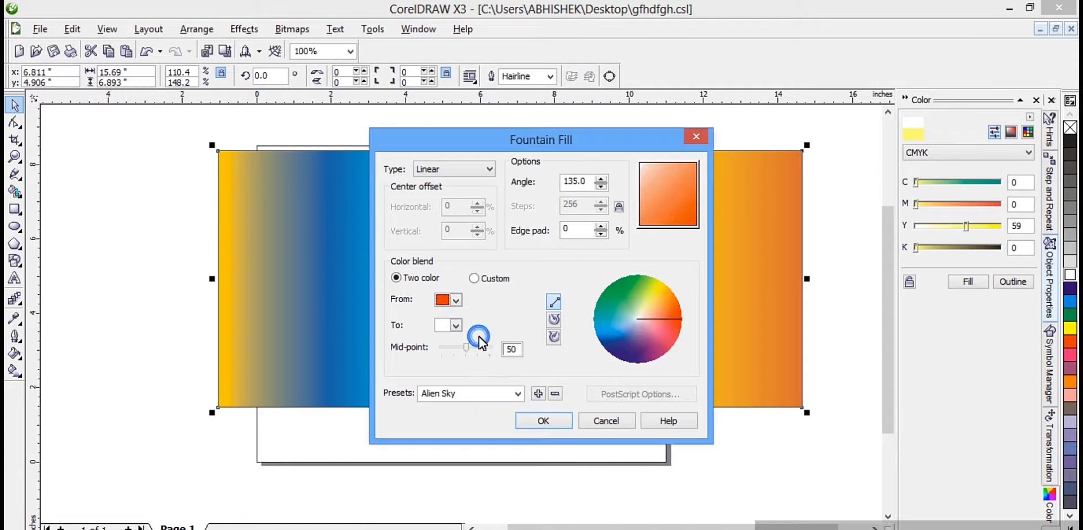
click(553, 425)
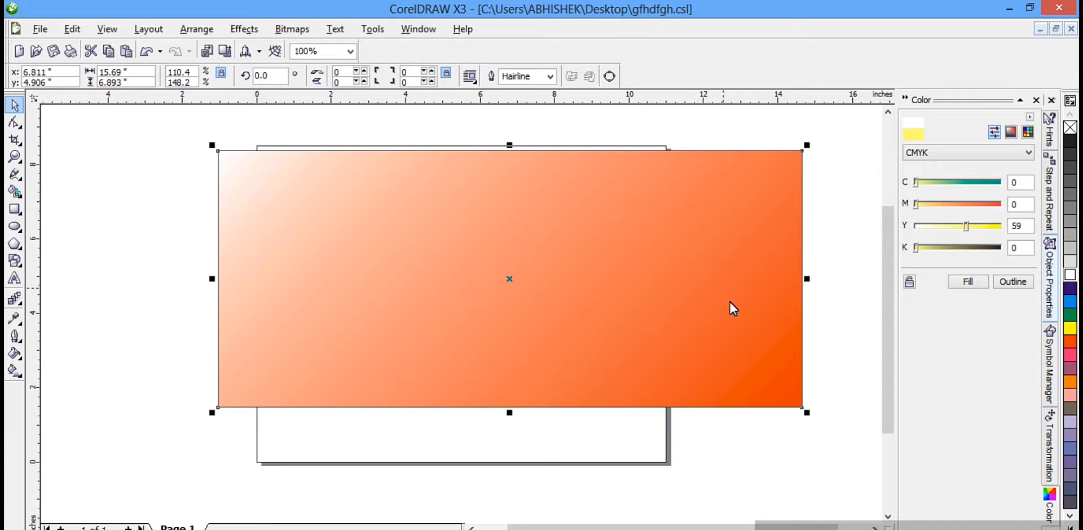
Step: Apply a Full color pattern fill to the rectangle using the loaded image download (3)
click(16, 356)
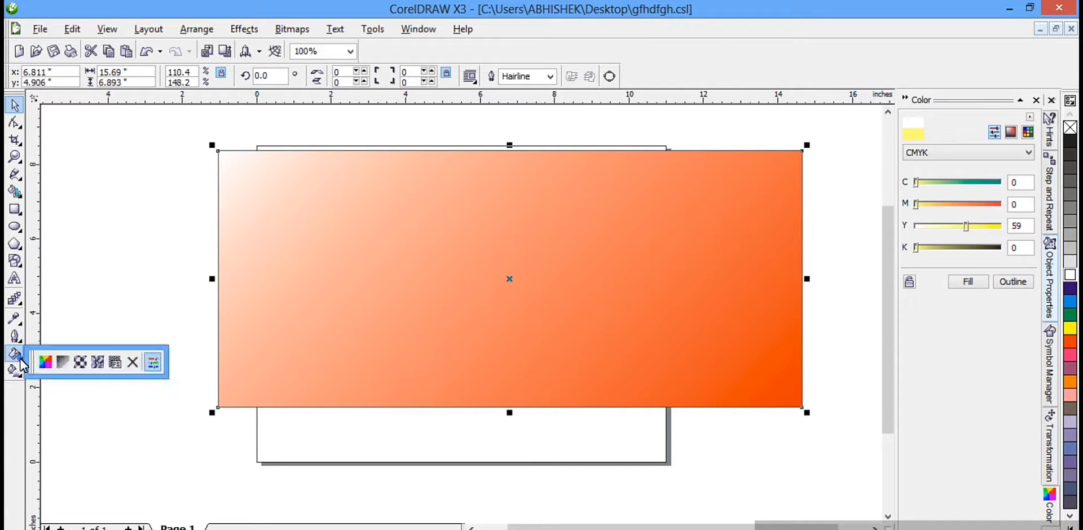
click(82, 366)
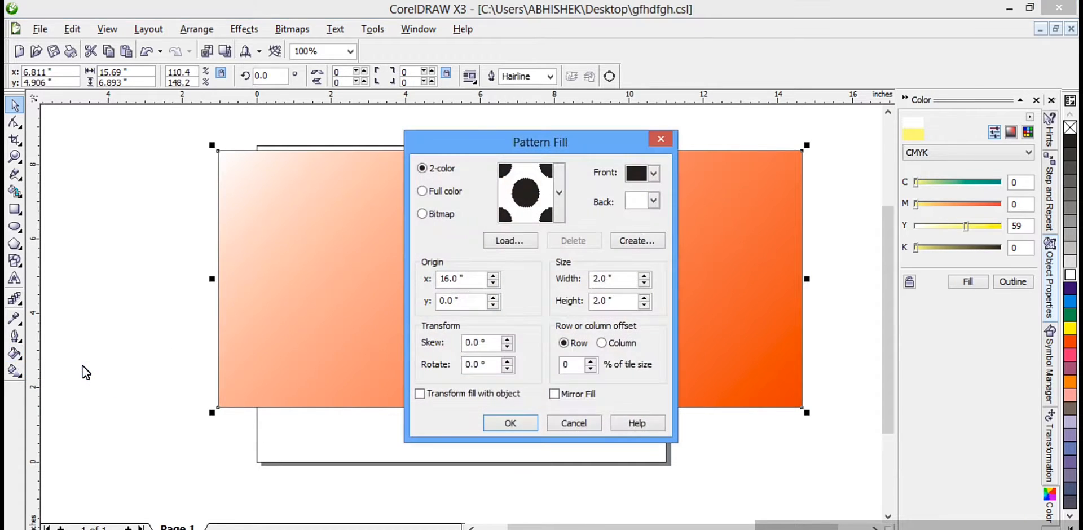
click(422, 191)
click(516, 240)
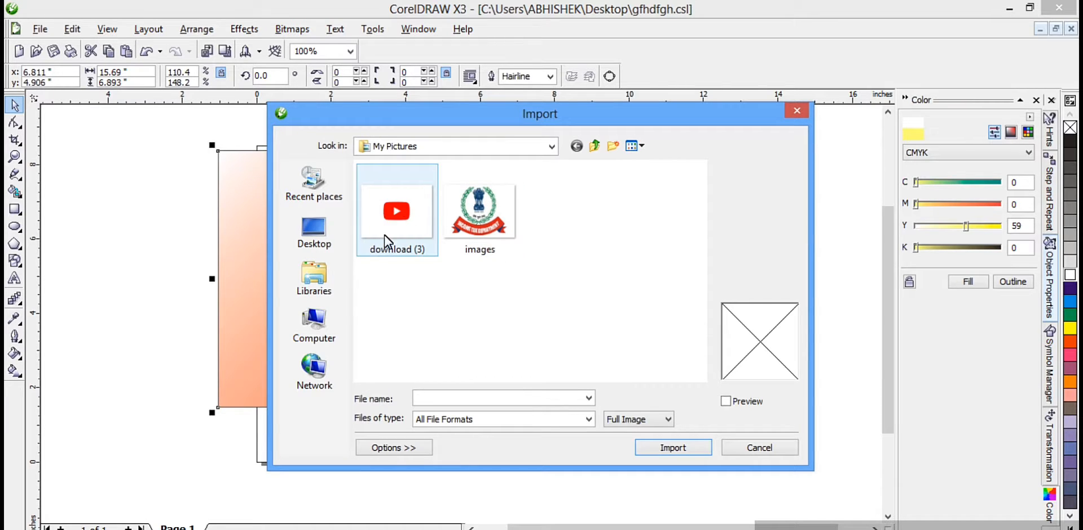
double_click(411, 219)
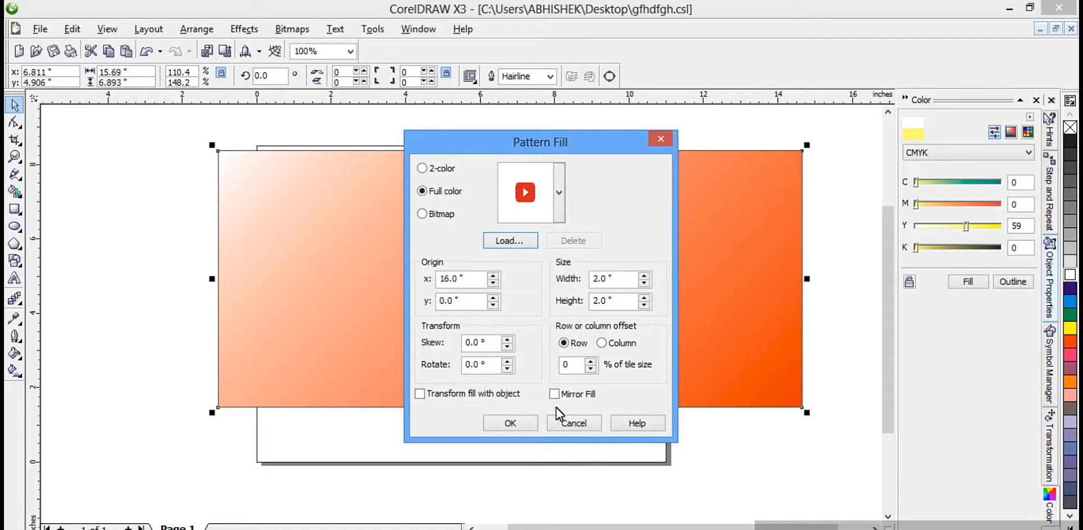
click(508, 422)
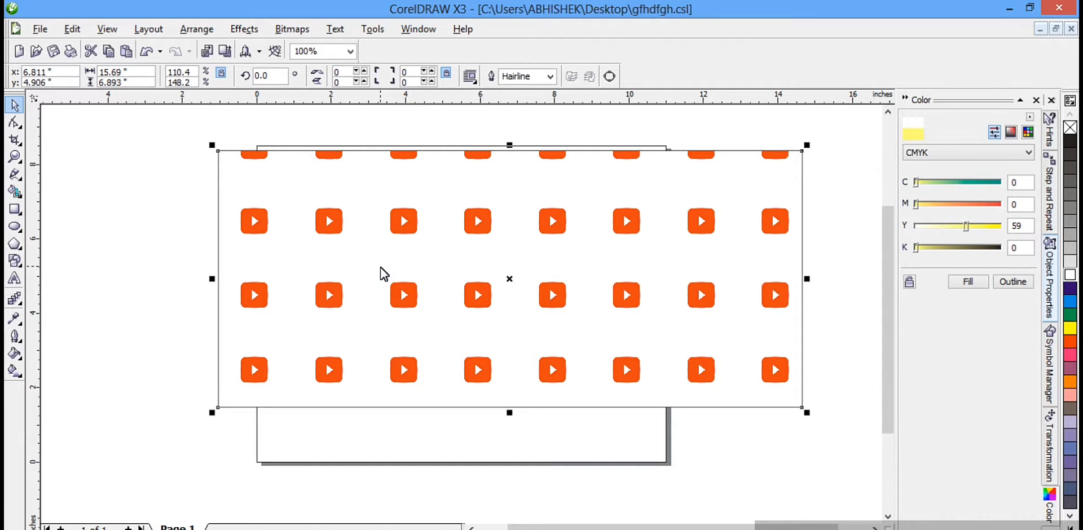
Step: Try the Bitmap pattern type and browse its patterns, then return to the Full color image pattern and confirm
click(19, 357)
click(84, 366)
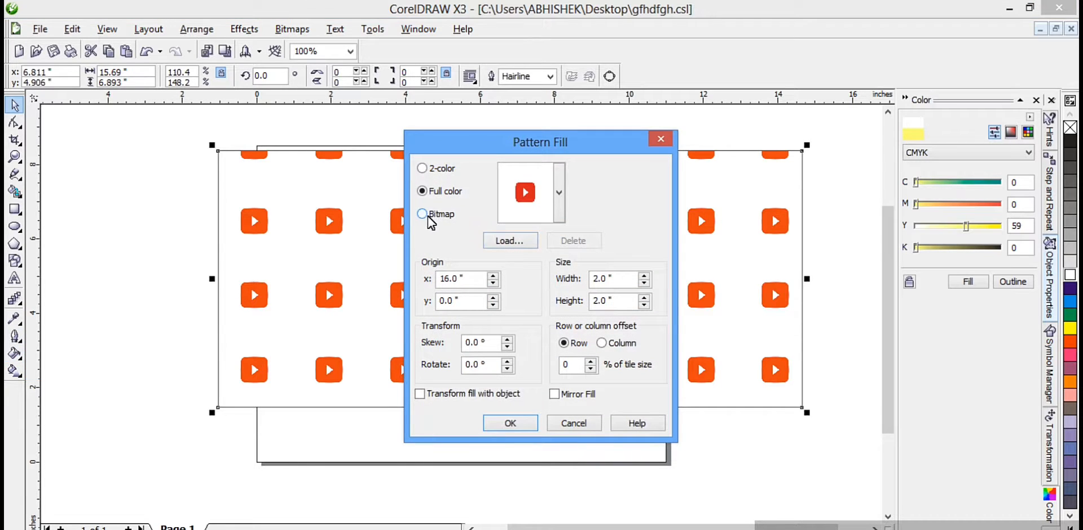
click(424, 215)
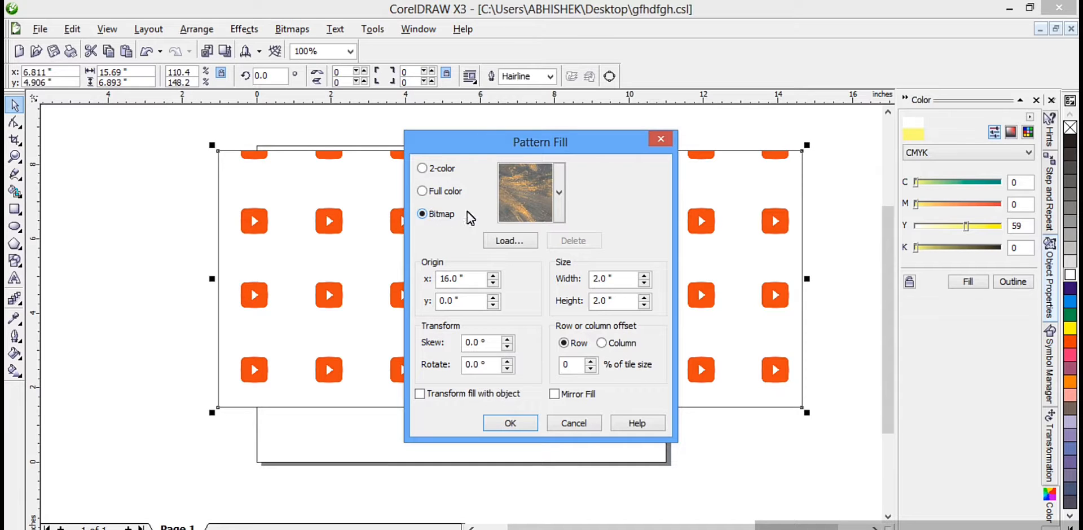
click(559, 195)
click(559, 195)
click(559, 196)
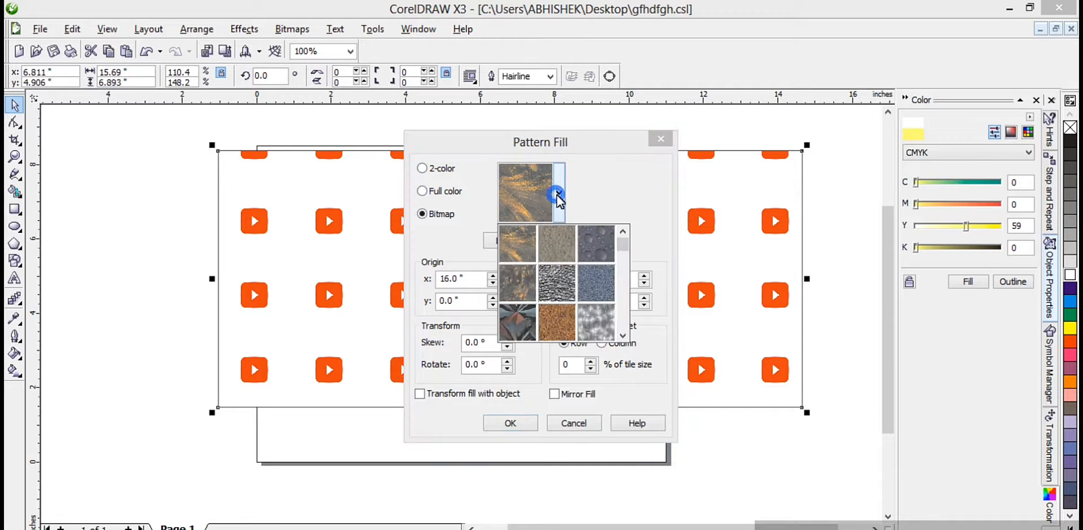
click(559, 196)
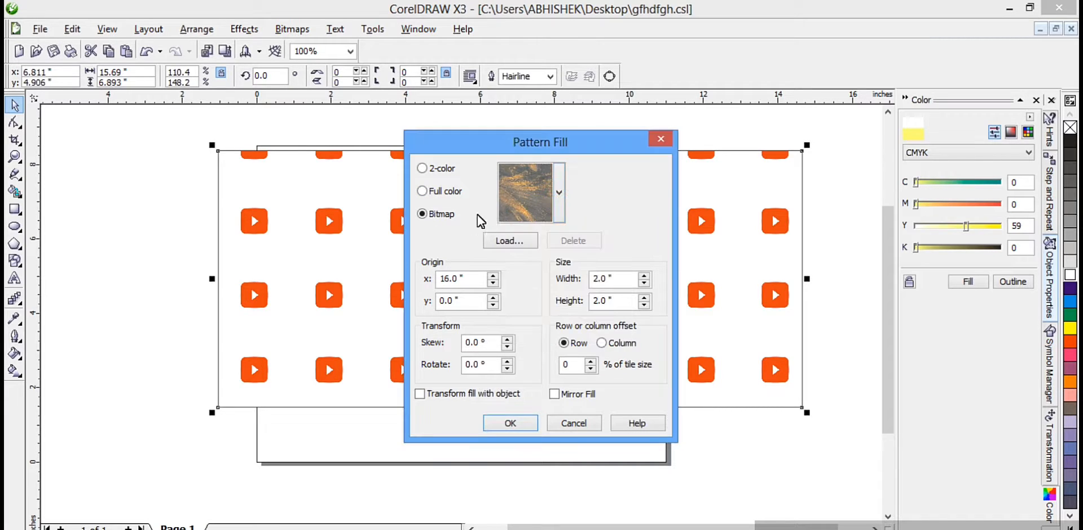
click(432, 191)
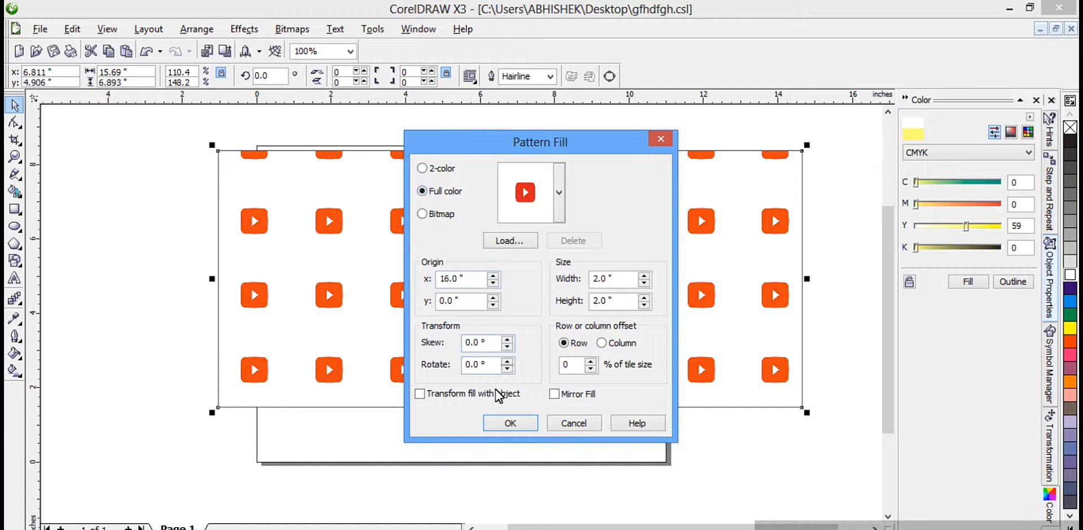
click(511, 423)
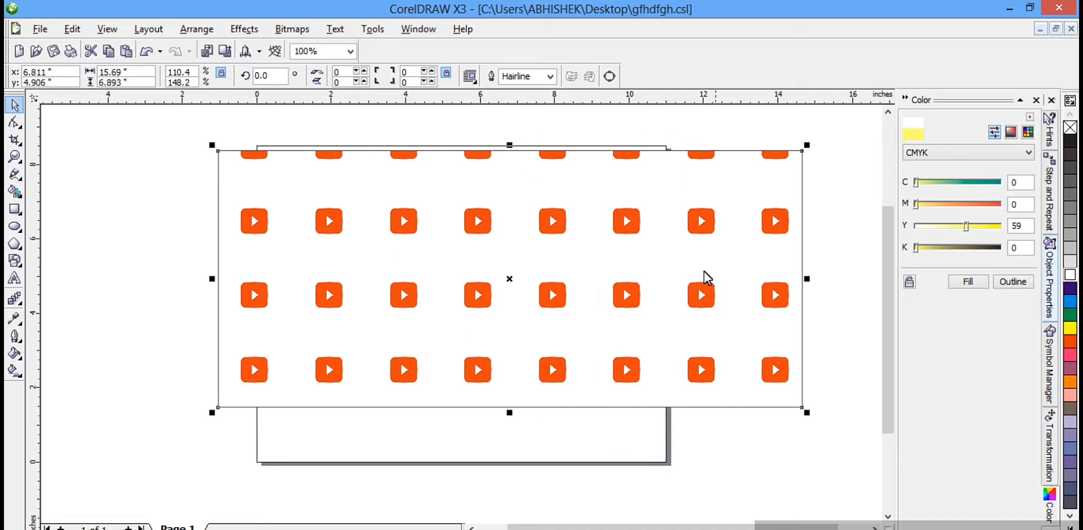
Step: Open the rectangle's texture fill settings, preview the Twine texture and return to Wood Grain
click(12, 355)
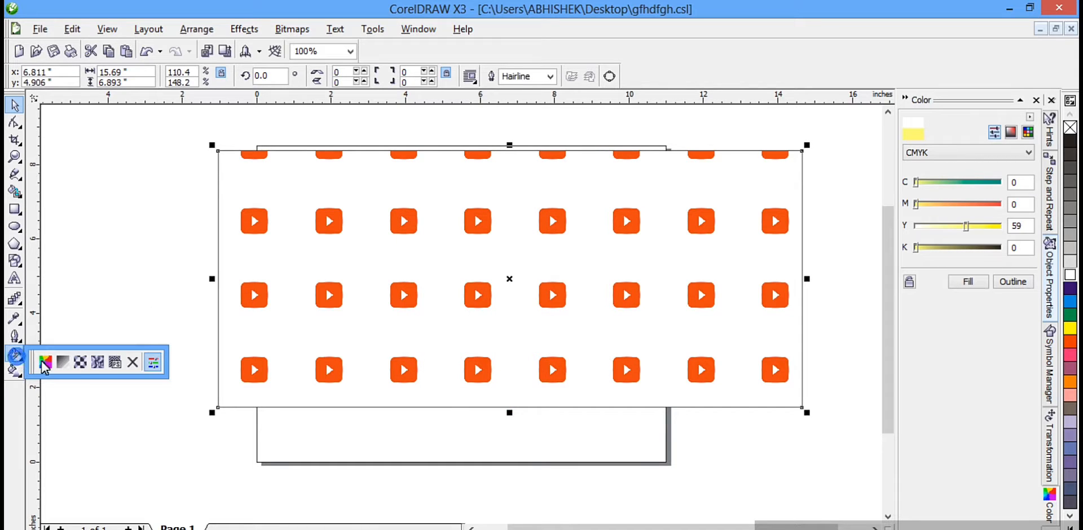
click(98, 363)
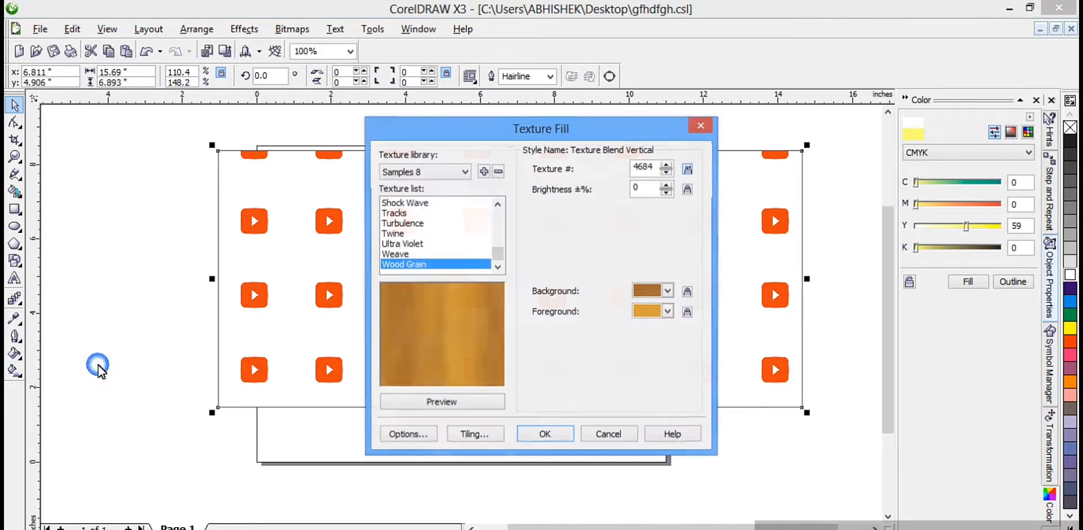
click(410, 231)
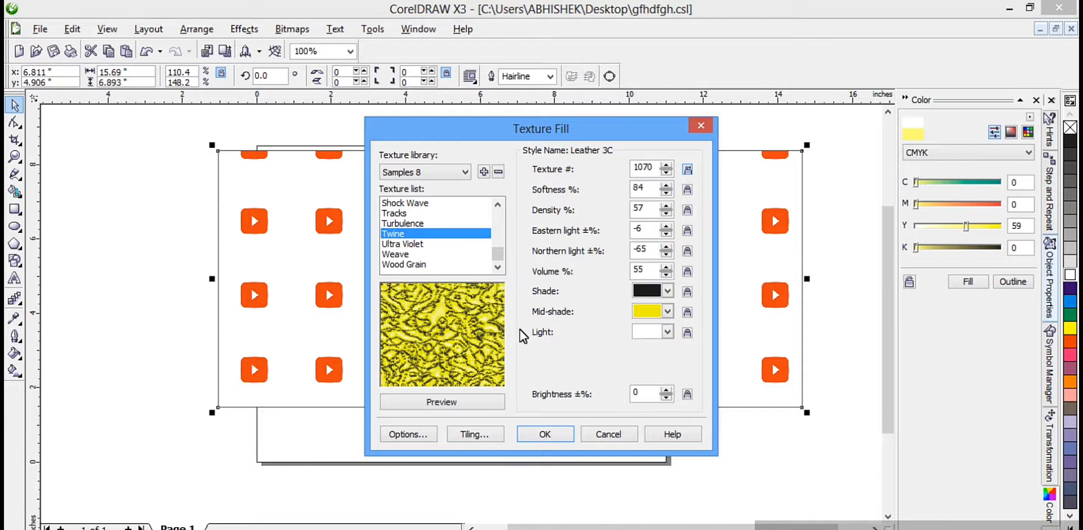
click(439, 268)
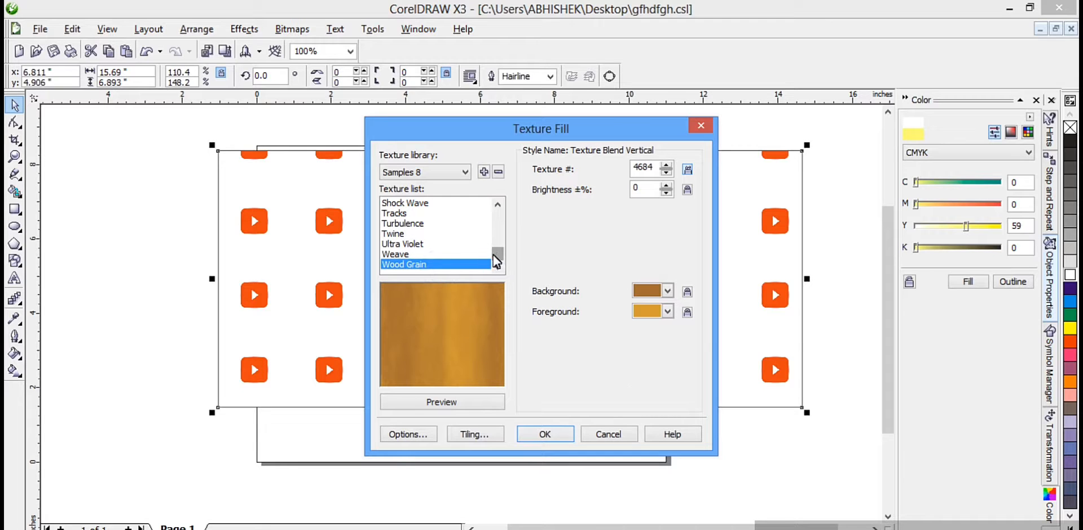
Step: Browse the Styles and Samples 9 texture libraries for the rectangle's fill
click(412, 173)
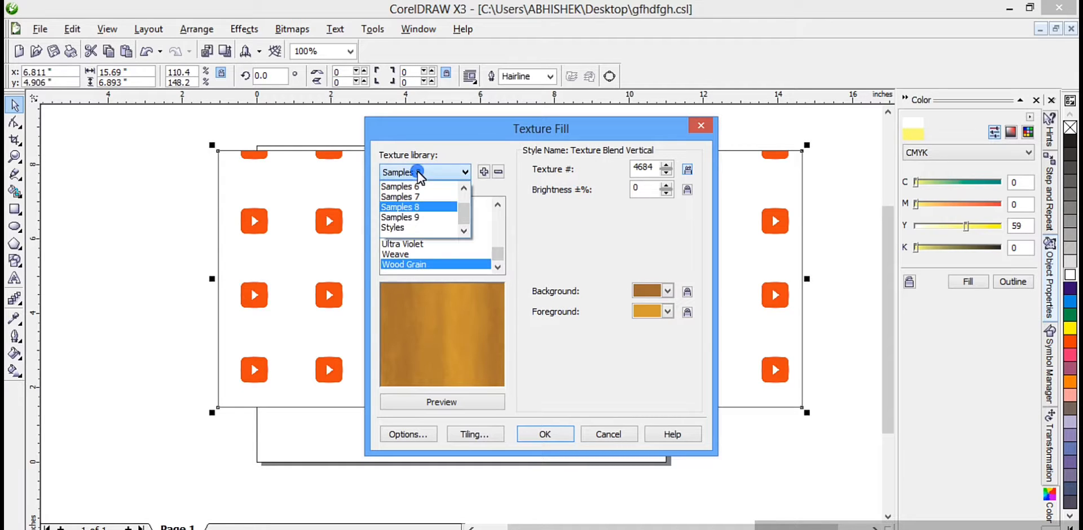
click(409, 226)
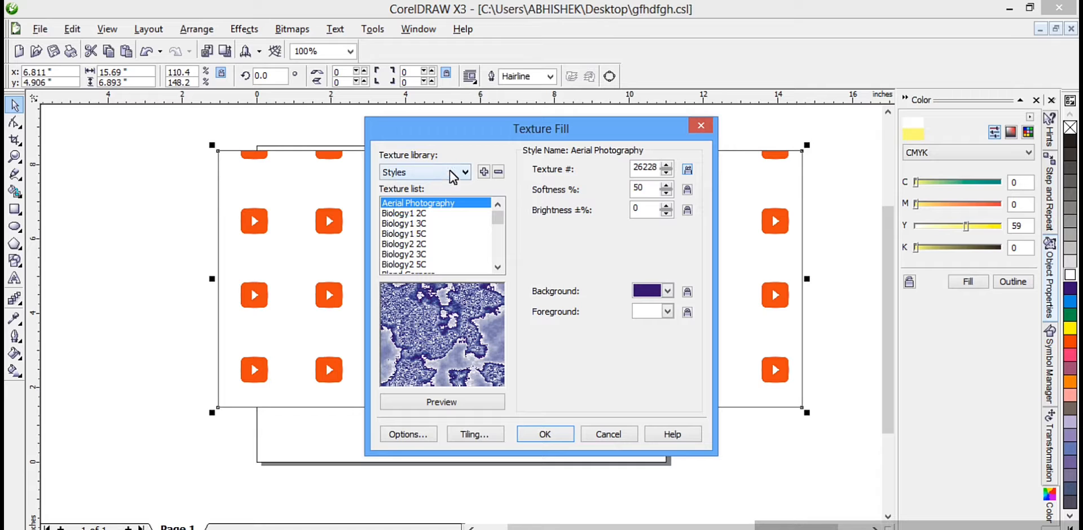
click(449, 171)
click(407, 217)
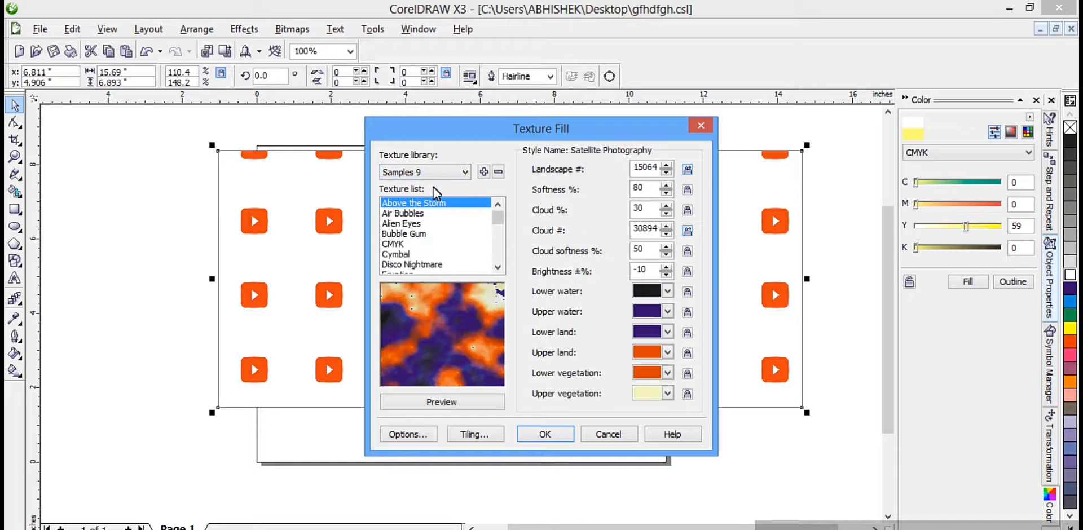
Step: Return to the Samples 8 library, generate a new Wood Grain variation and apply it to the rectangle
click(439, 172)
click(419, 202)
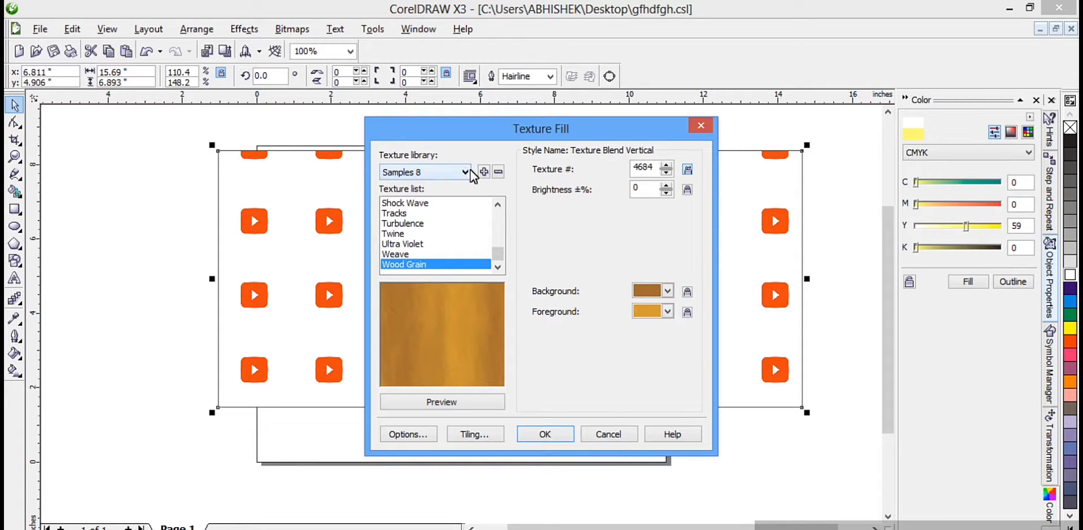
click(470, 403)
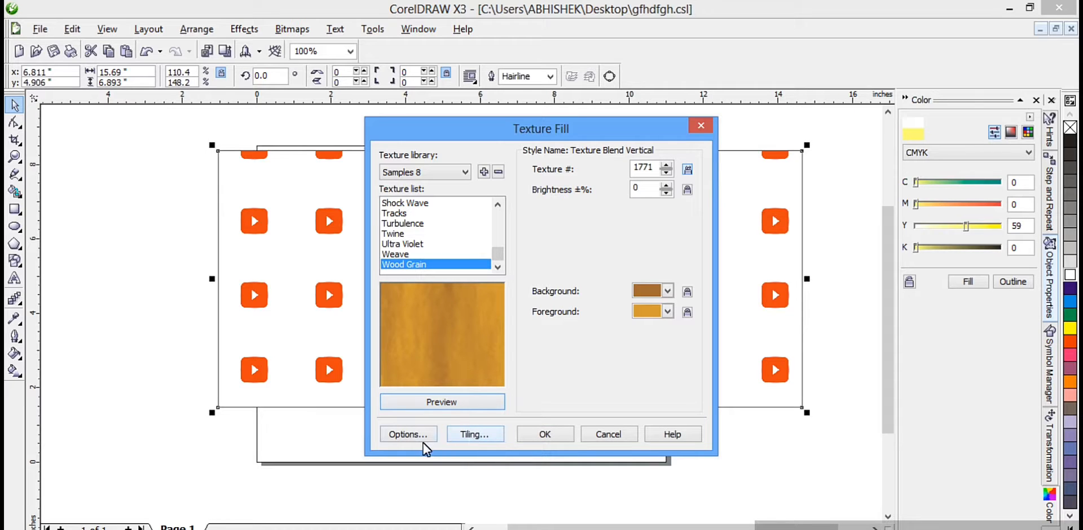
click(538, 433)
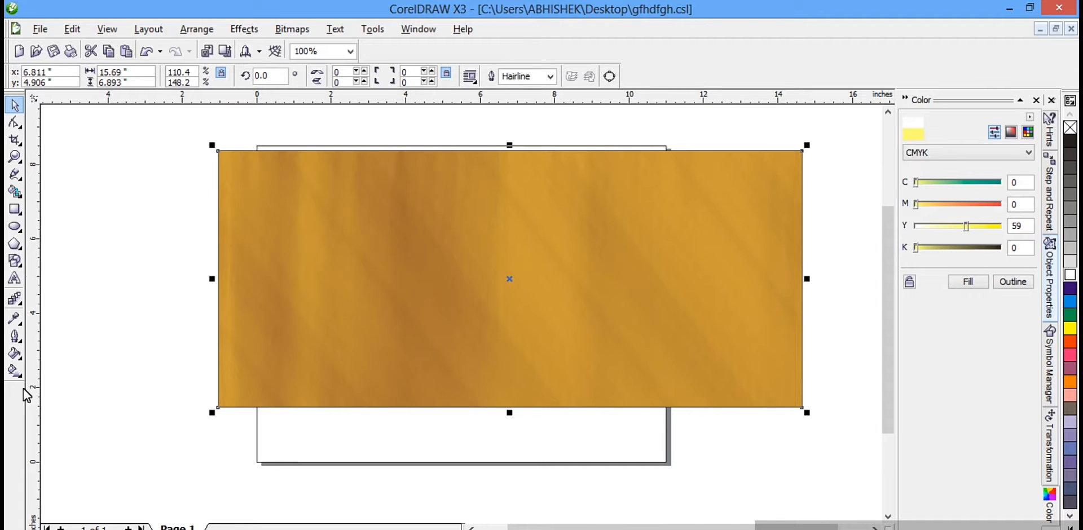
Step: Apply the Basketweave PostScript texture to the rectangle and move the rectangle slightly down on the page
click(15, 355)
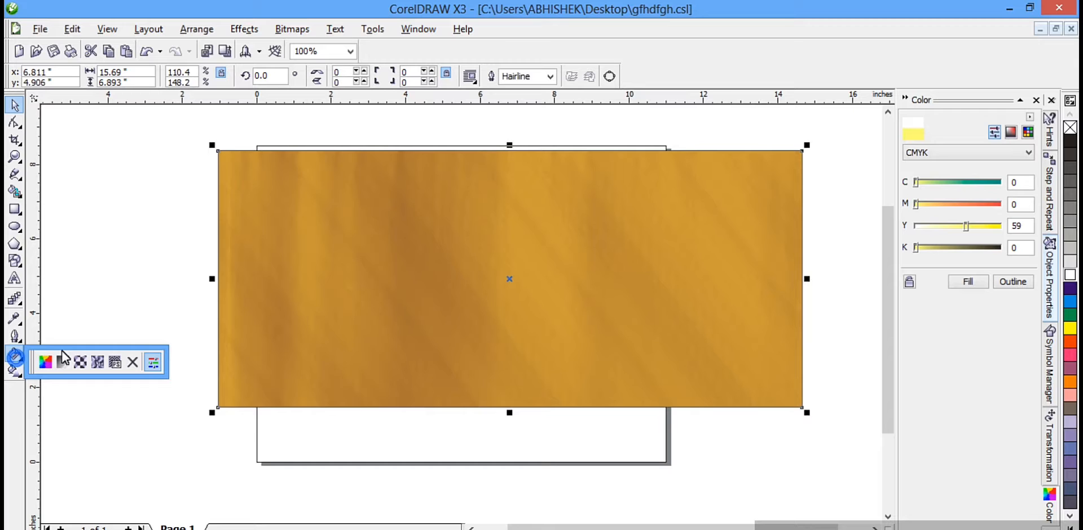
click(115, 363)
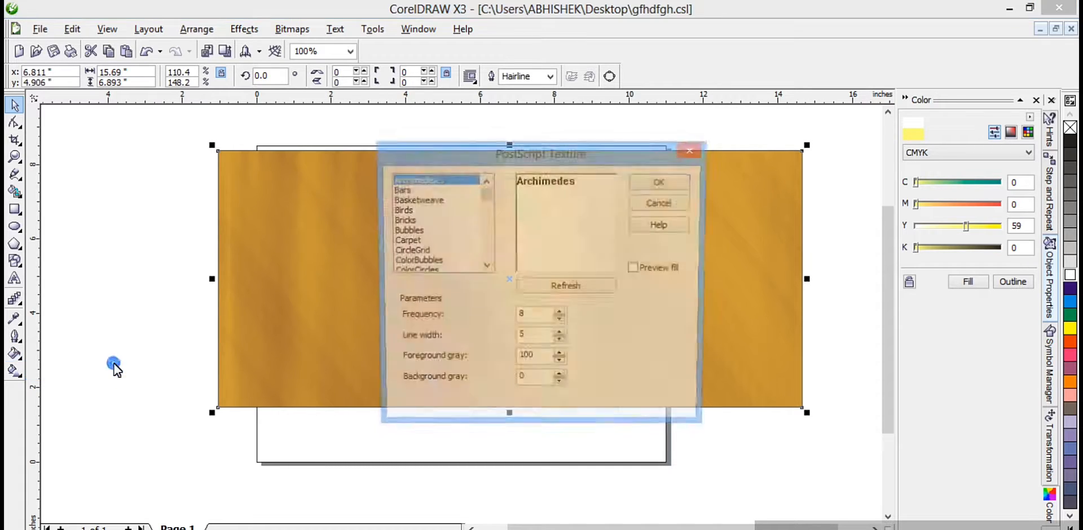
click(418, 200)
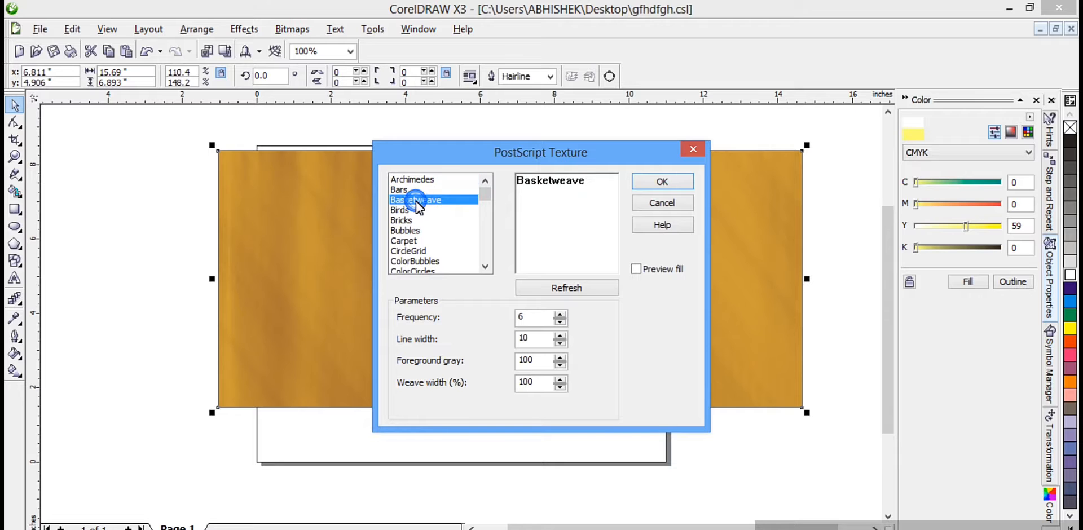
click(662, 182)
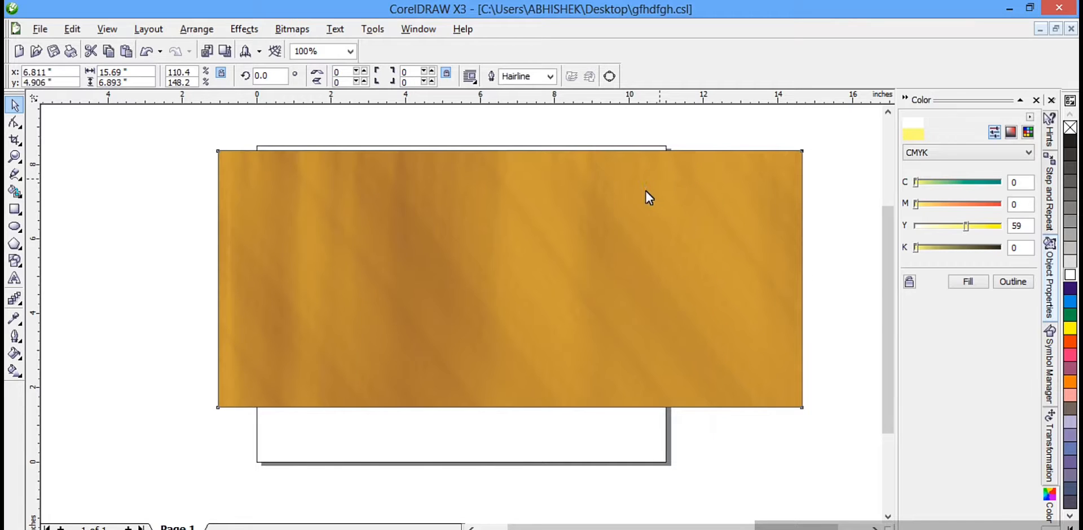
drag(484, 279, 471, 314)
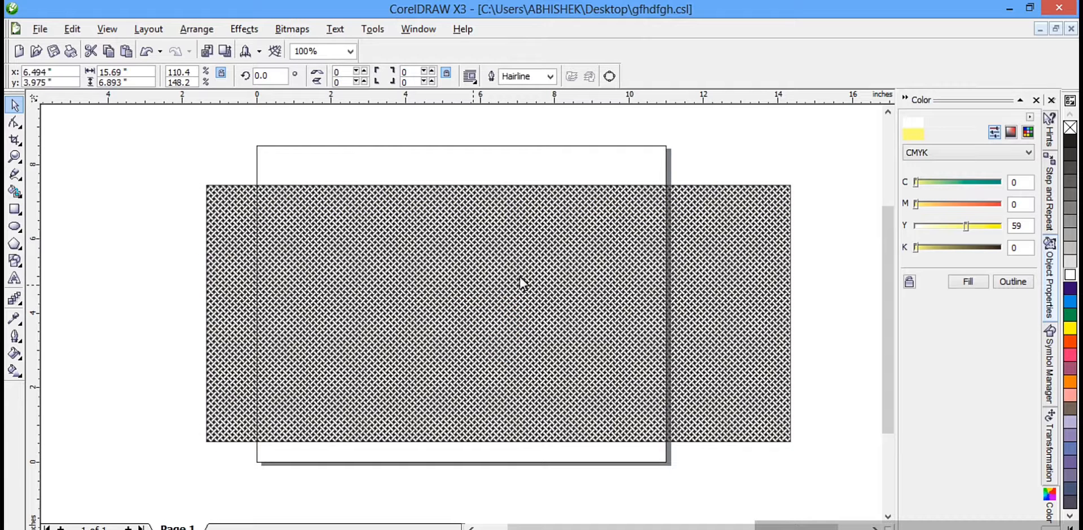
Step: Remove the rectangle's fill, then give it a uniform tan CMYK fill of C 17, M 47, Y 65, K 0
click(14, 354)
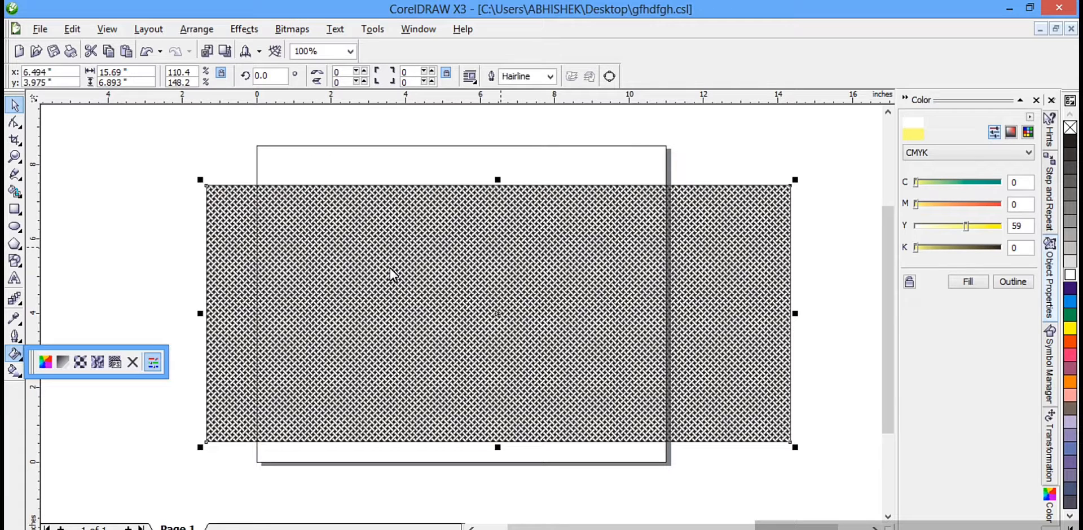
click(133, 367)
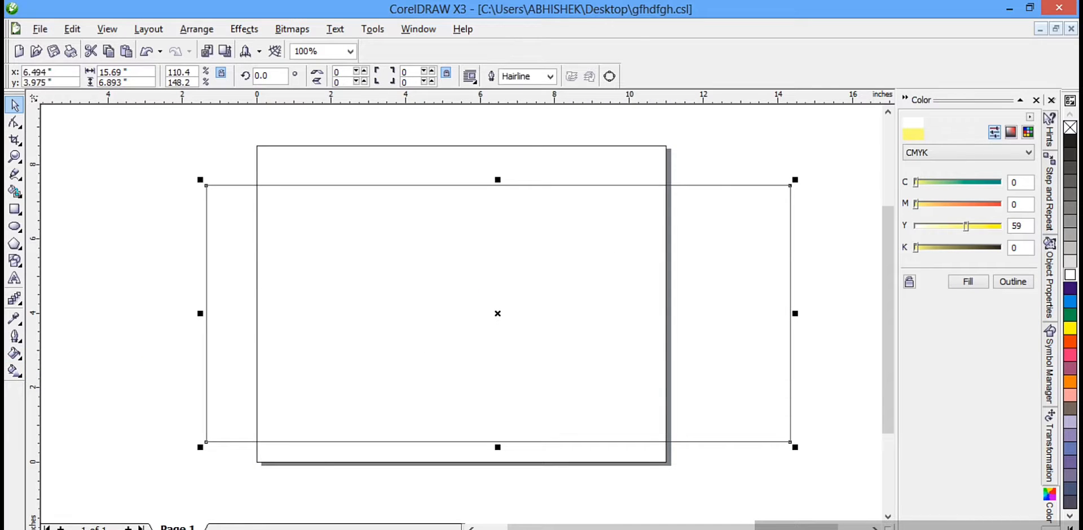
click(14, 355)
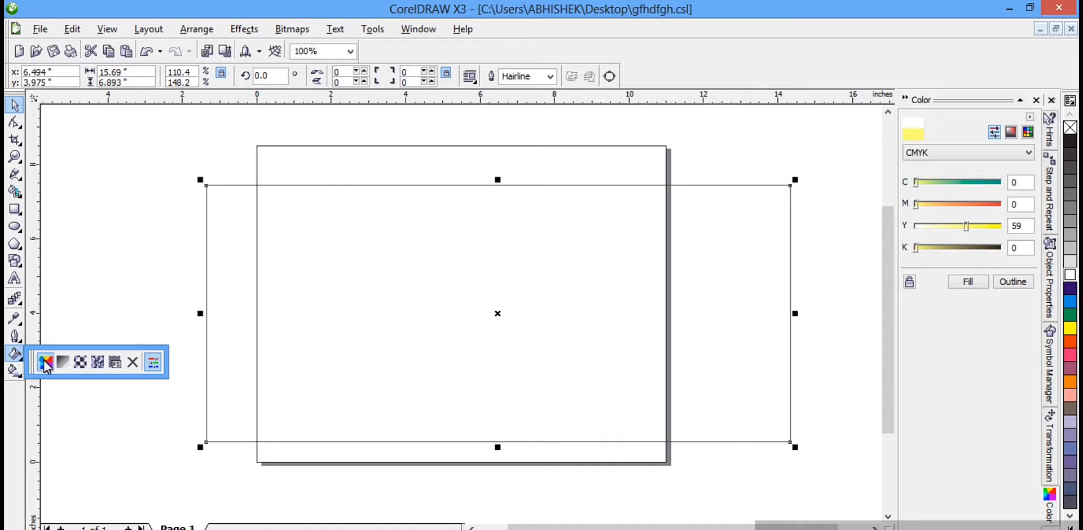
click(42, 359)
click(814, 132)
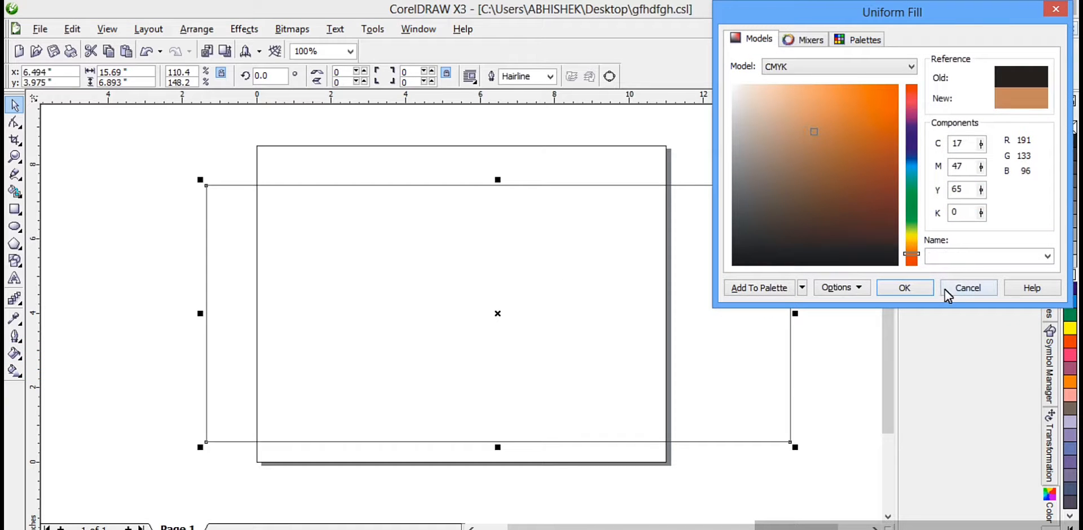
click(904, 289)
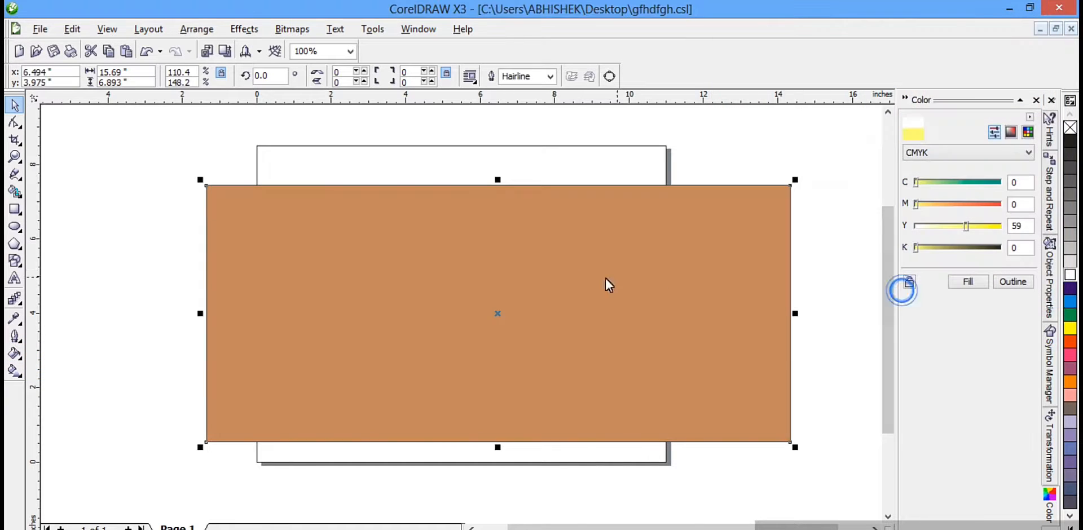
Step: Hide the Color docker using the Fill tool's docker option
click(14, 355)
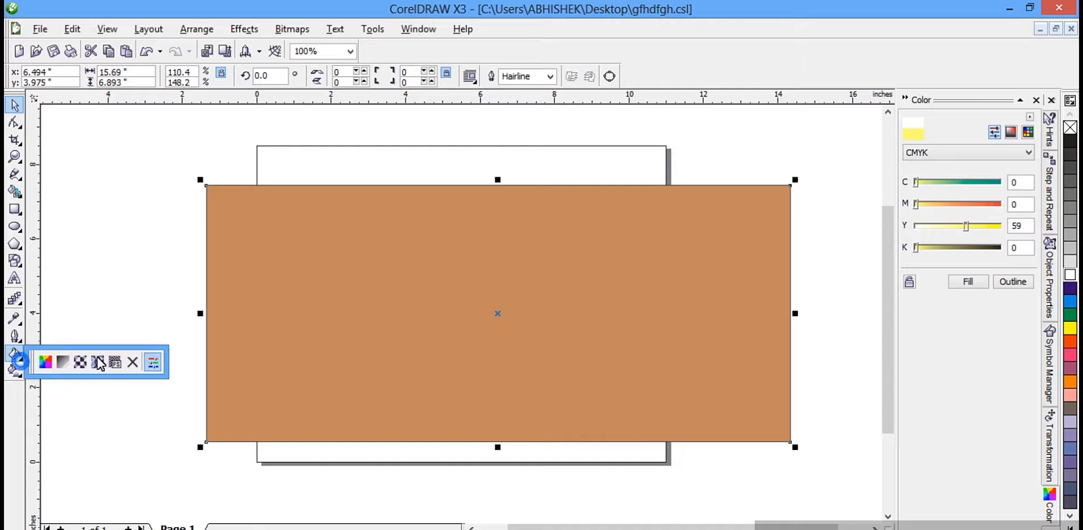
click(154, 362)
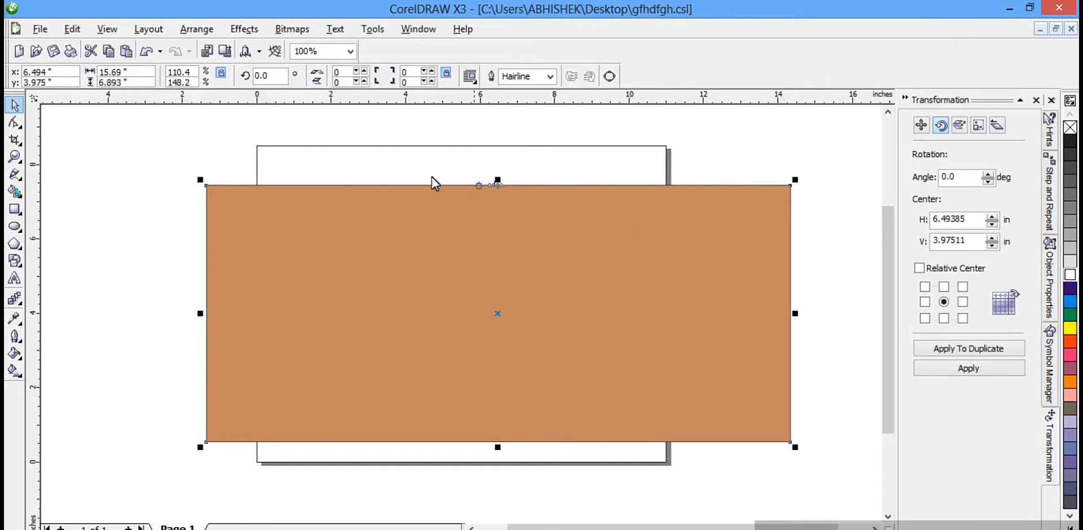
click(19, 356)
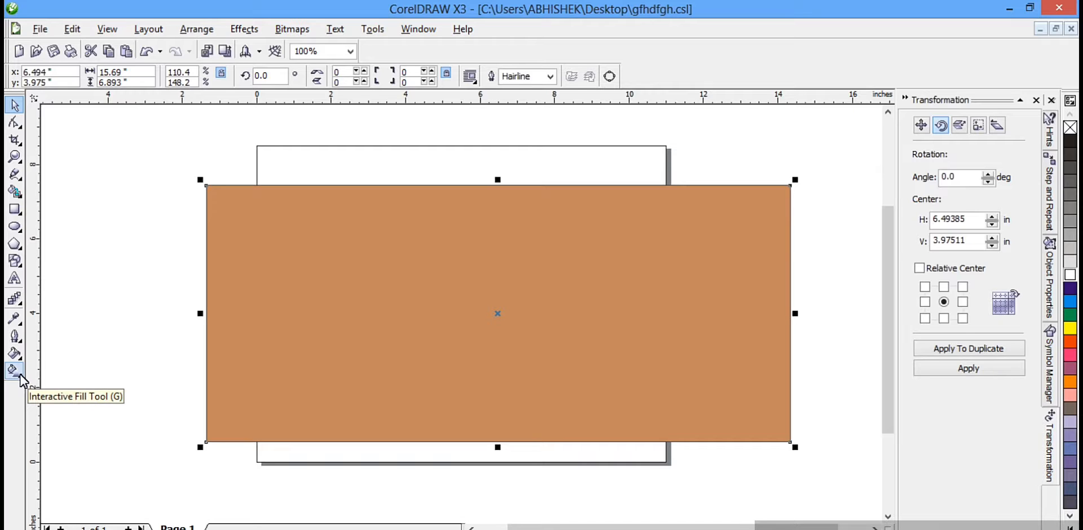
Step: Apply a Linear interactive fill to the rectangle and shorten the gradient to an edge pad of about 14%
click(15, 374)
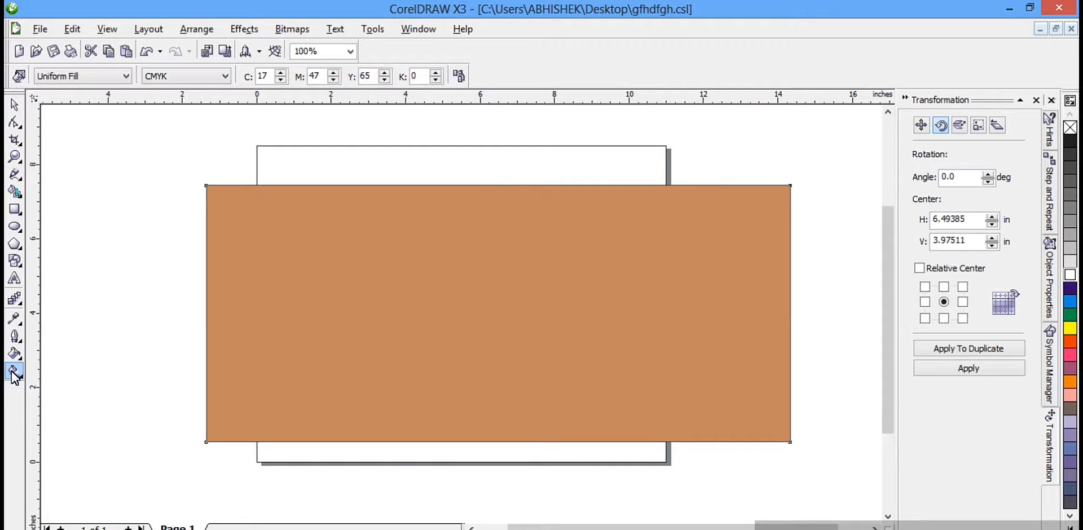
click(83, 77)
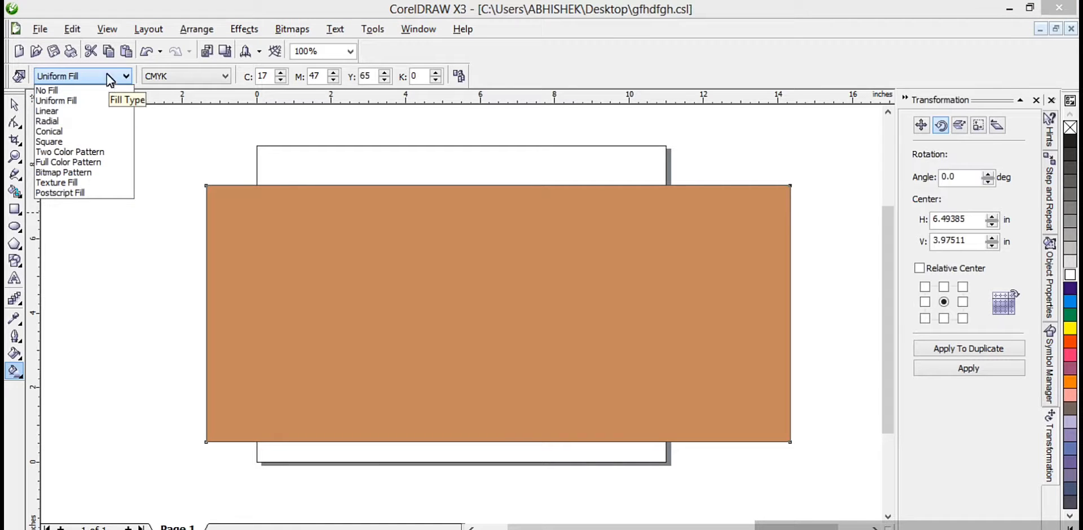
click(62, 111)
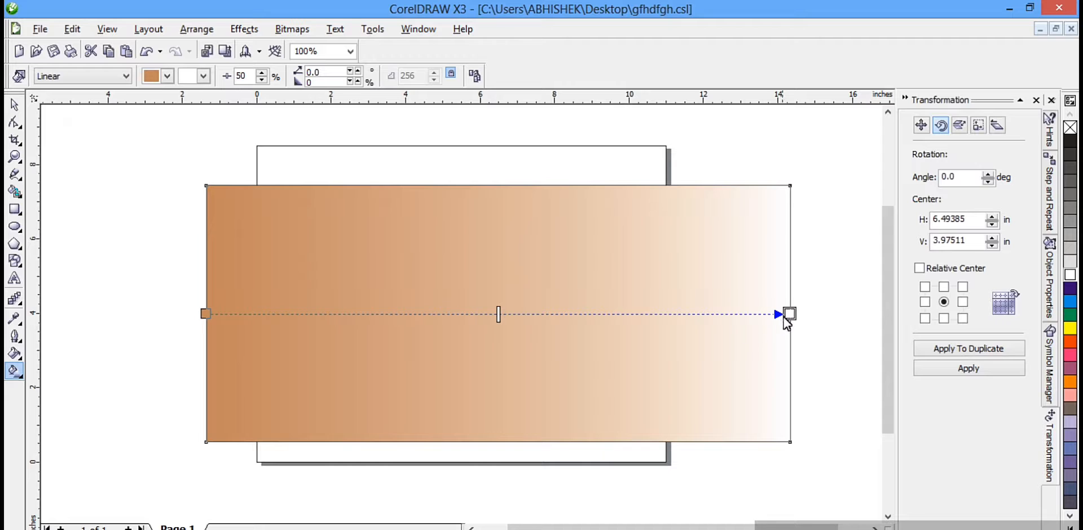
drag(790, 314, 694, 319)
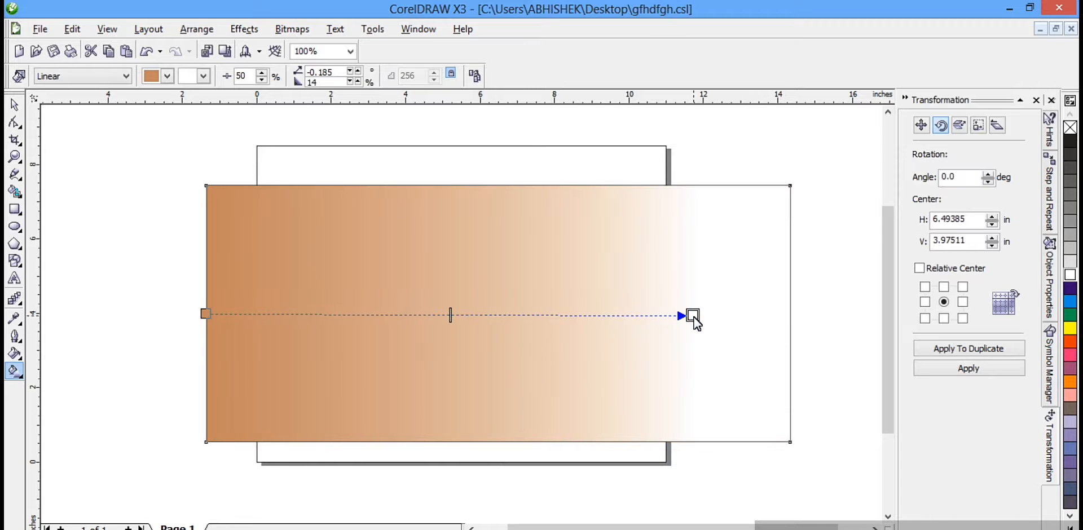
Step: Set the linear gradient's start color to orange-red and its end color to yellow, trying orange first
click(167, 77)
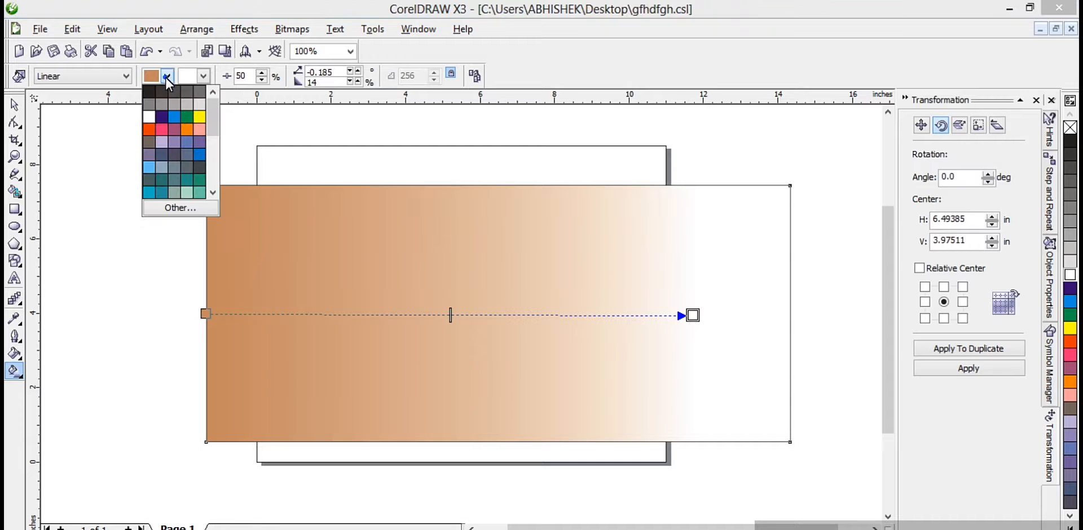
click(149, 128)
click(203, 76)
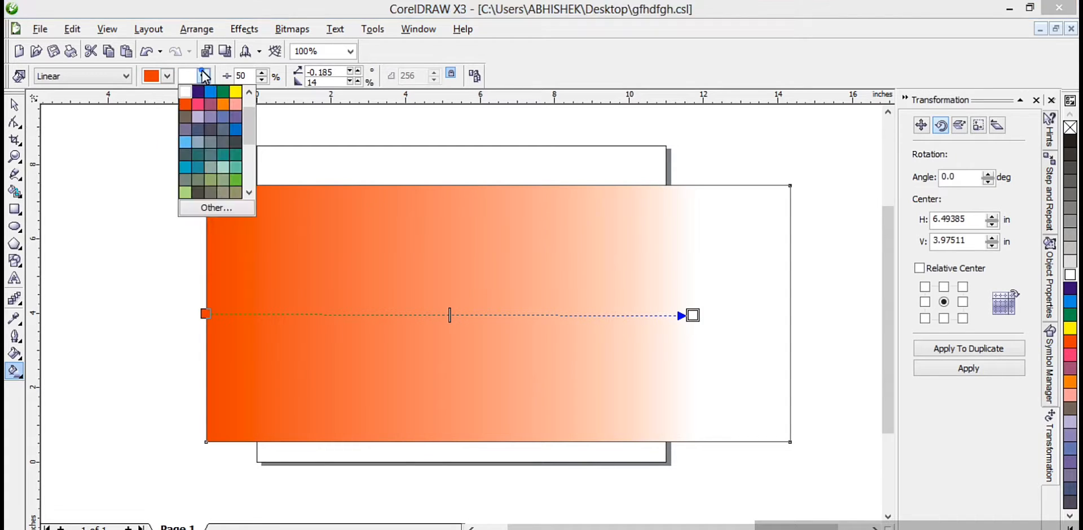
click(220, 107)
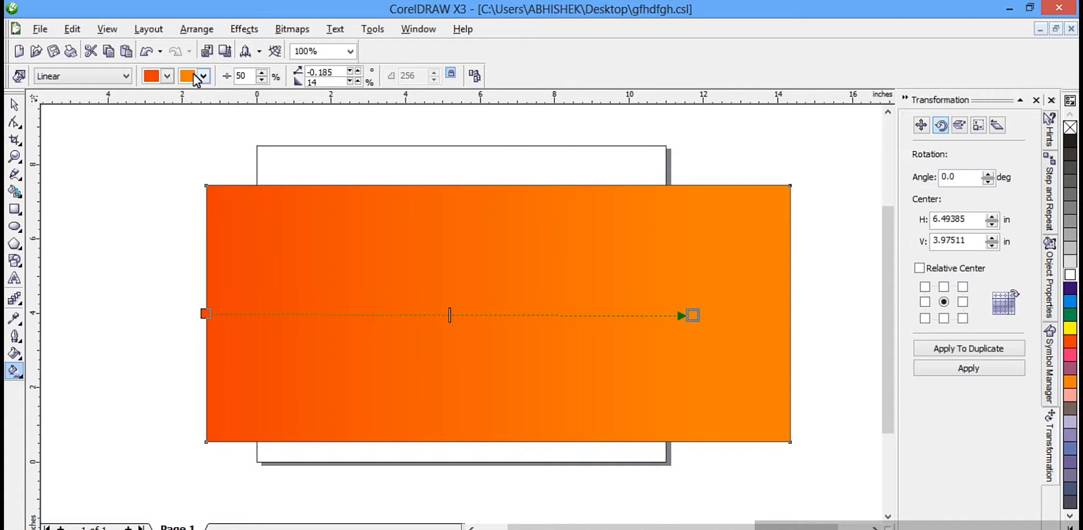
click(204, 75)
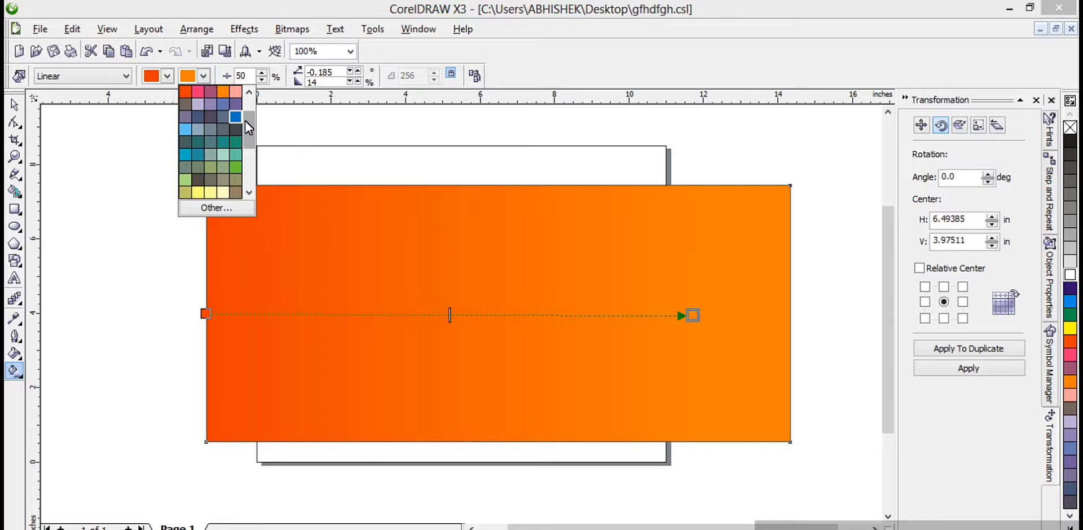
drag(247, 127, 245, 105)
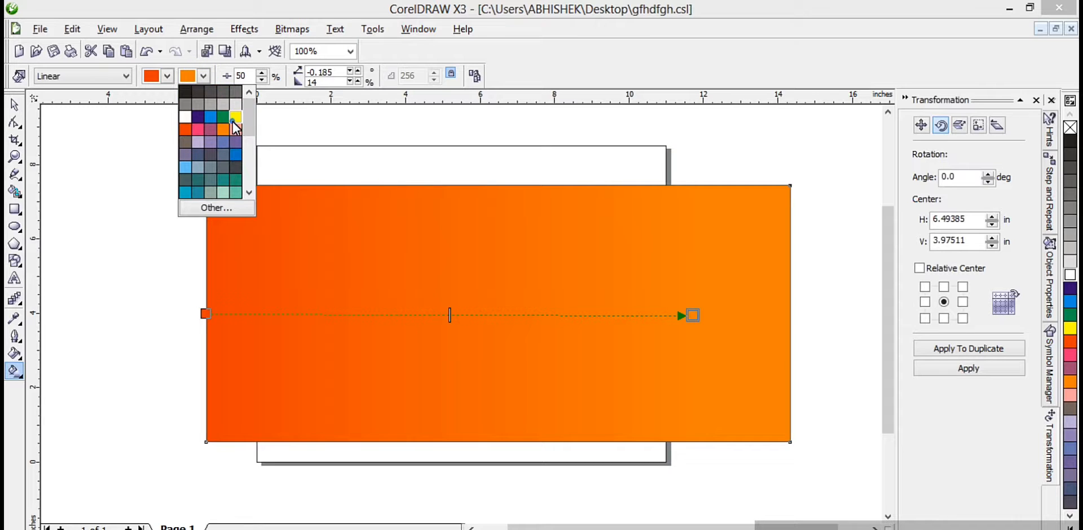
click(235, 118)
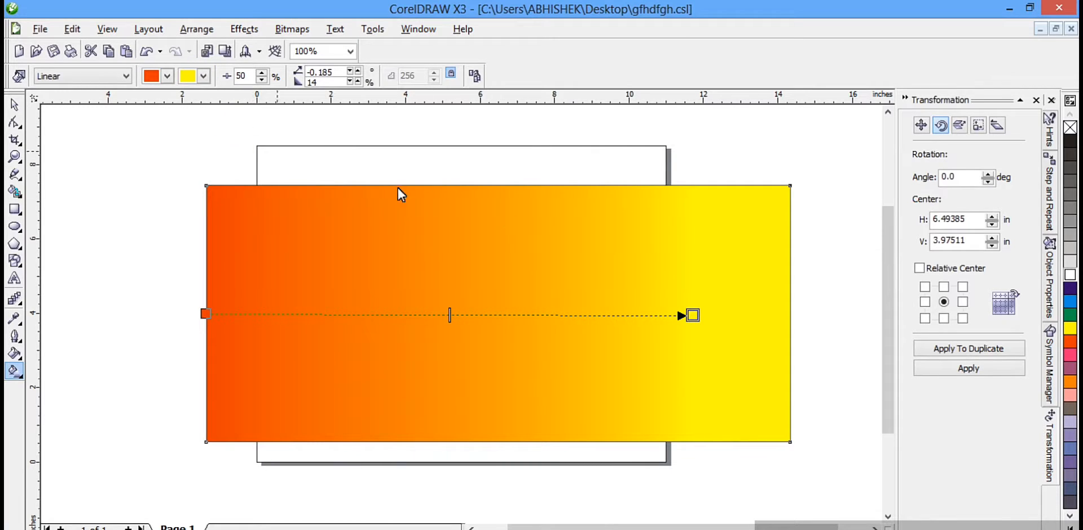
Step: Change the rectangle's interactive fill type to Conical
click(127, 78)
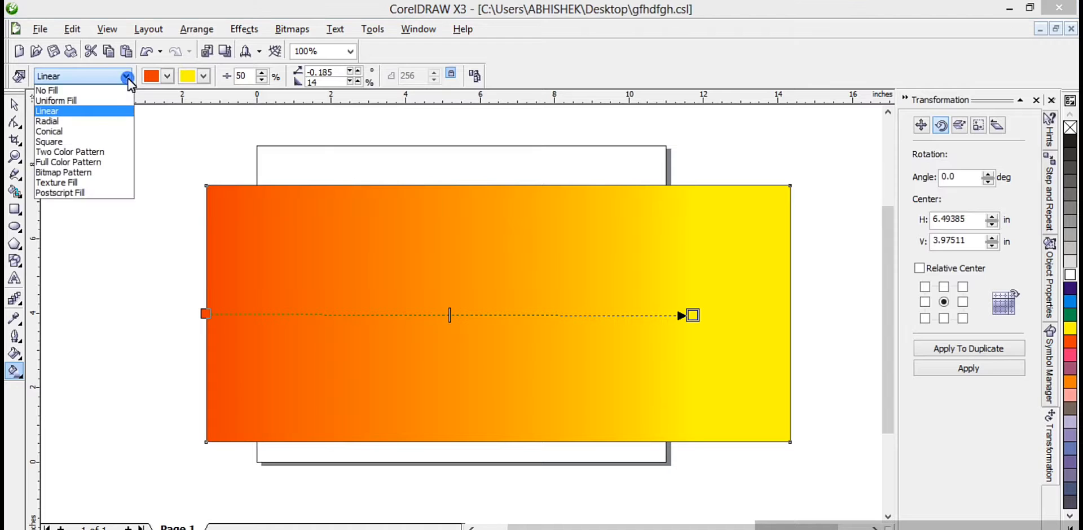
click(81, 133)
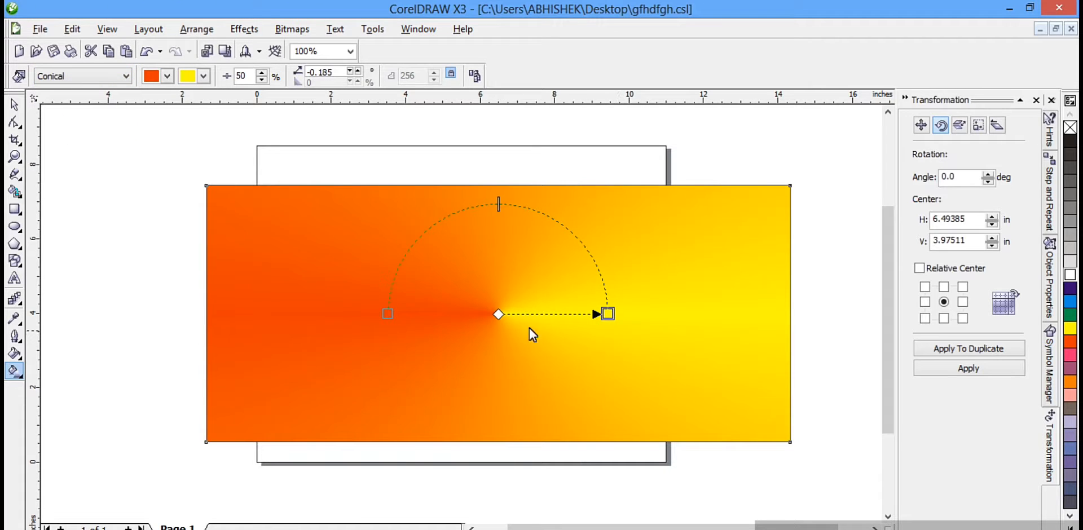
Step: Rotate the rectangle's conical fill to about 5.9° and change the fill type to Bitmap Pattern
drag(613, 320, 574, 307)
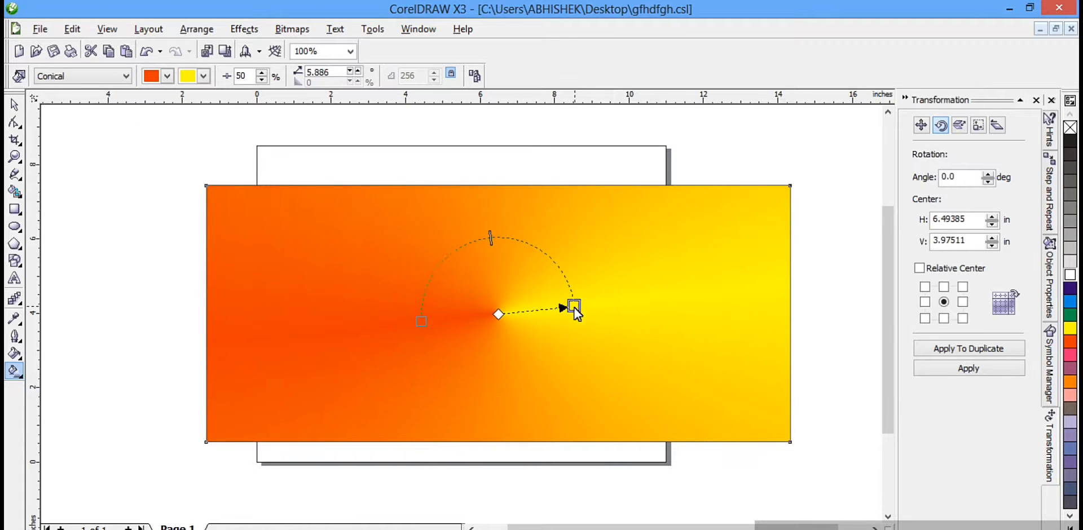
click(118, 78)
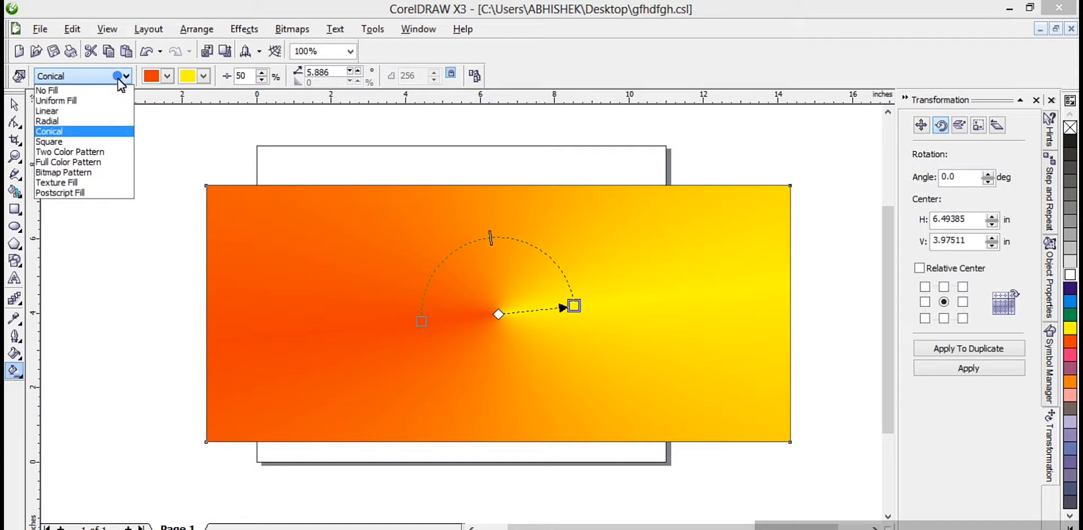
click(88, 172)
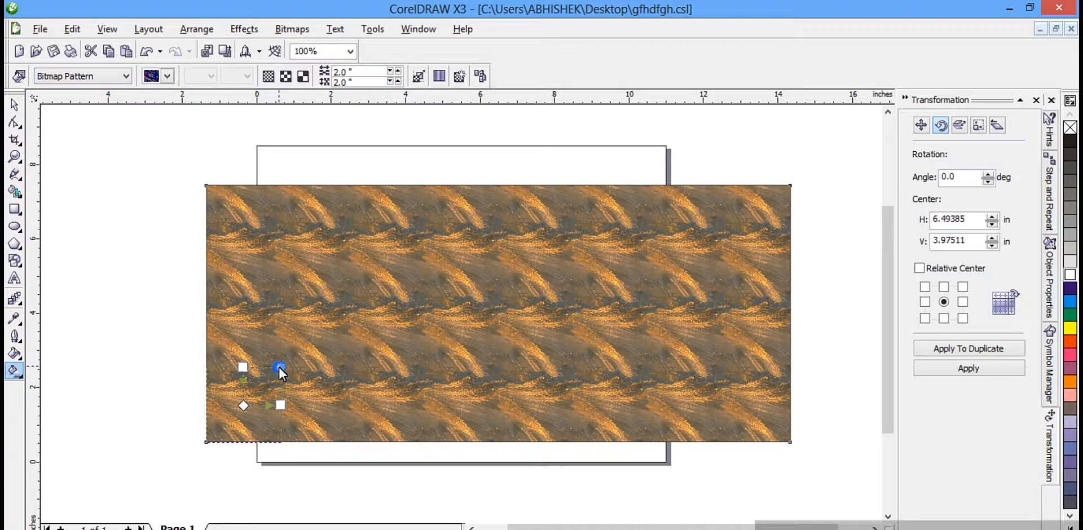
Step: Try a Postscript Fill on the rectangle and replace it with a Two Color Pattern
click(124, 76)
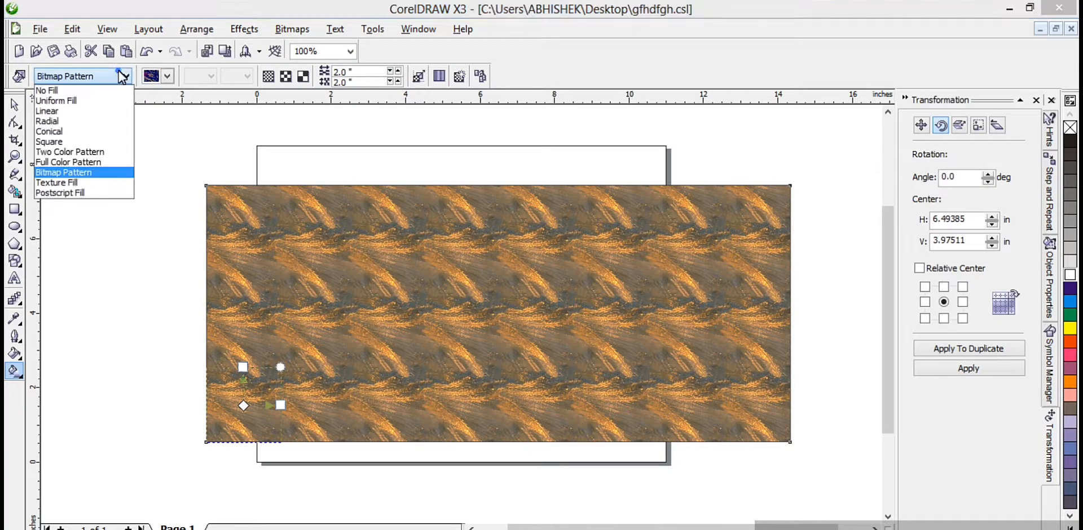
click(79, 194)
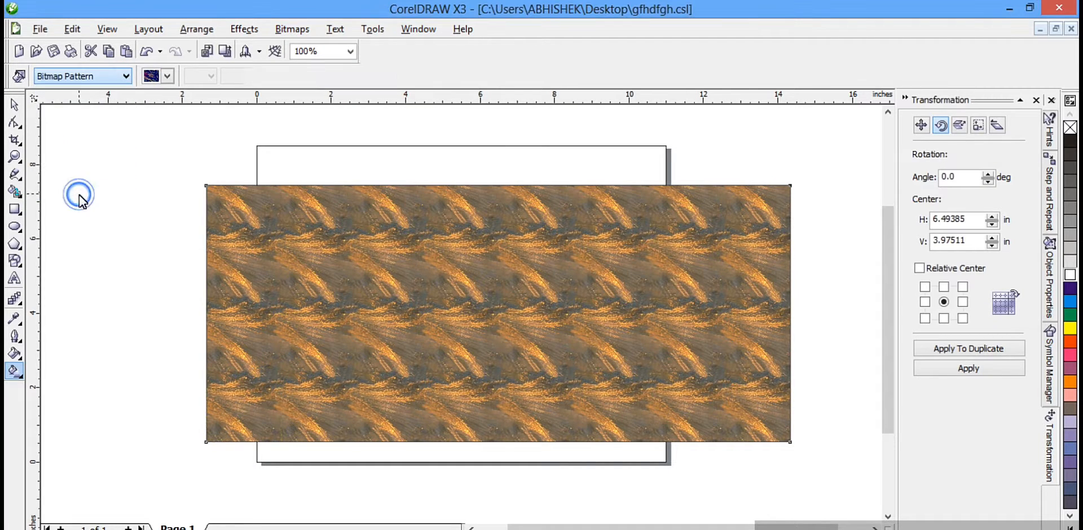
click(106, 76)
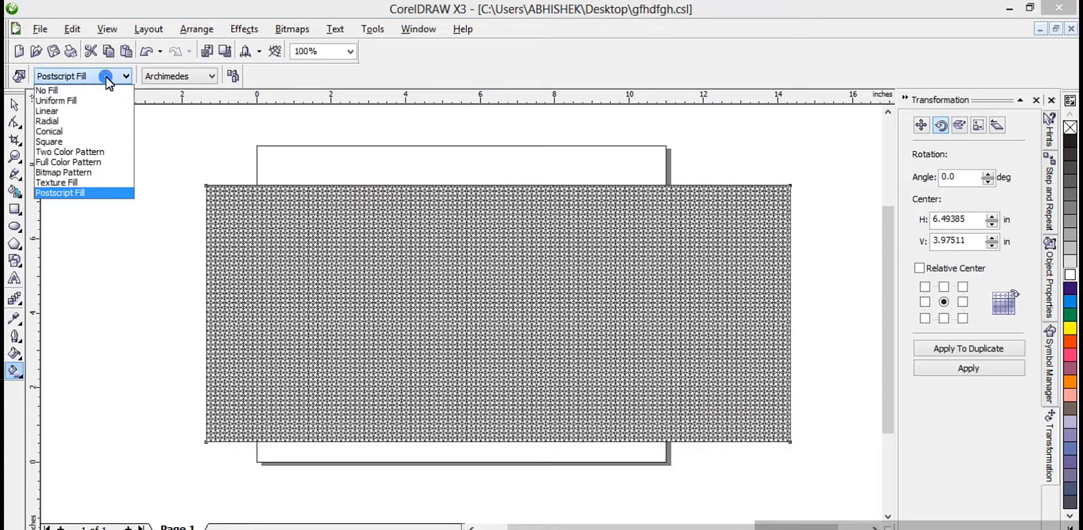
click(92, 150)
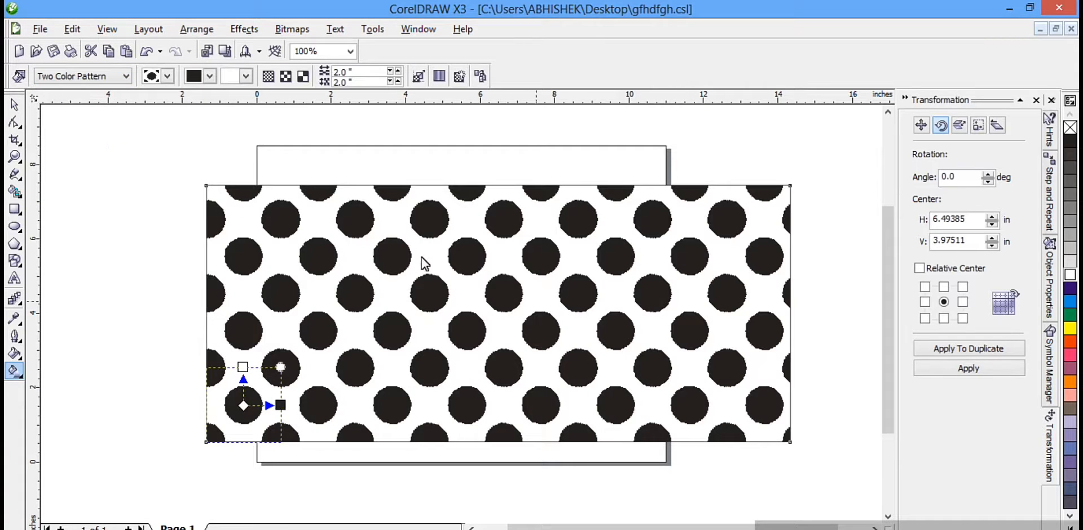
Step: Apply a Conical fill rotated to about 24.7° and move its center into the rectangle's upper-left area
click(107, 76)
click(104, 133)
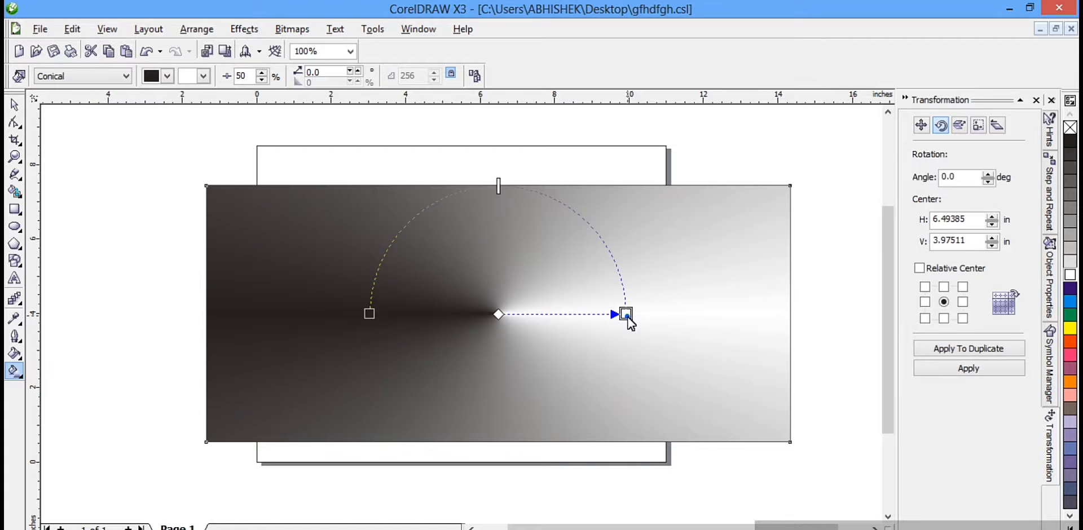
drag(626, 314, 557, 288)
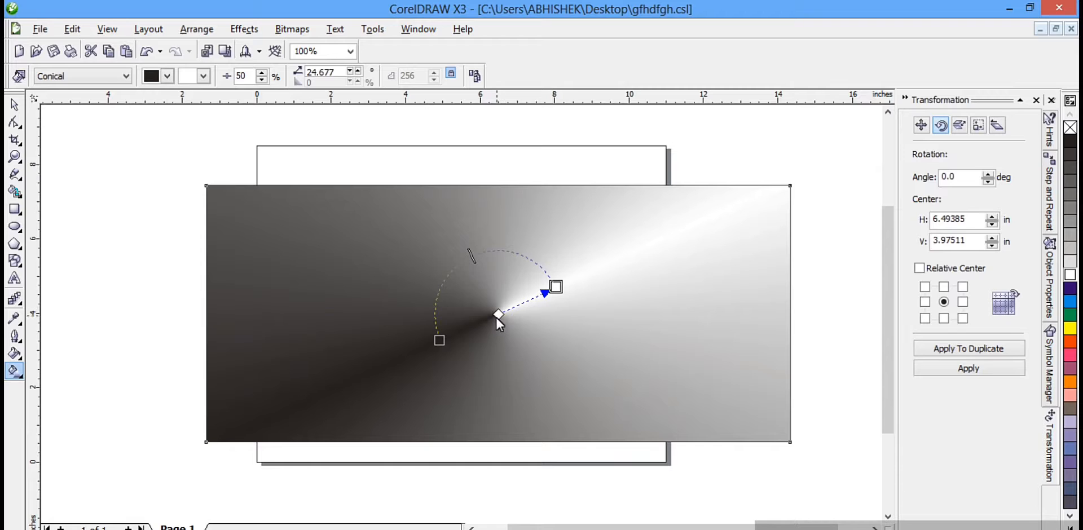
drag(499, 314, 386, 242)
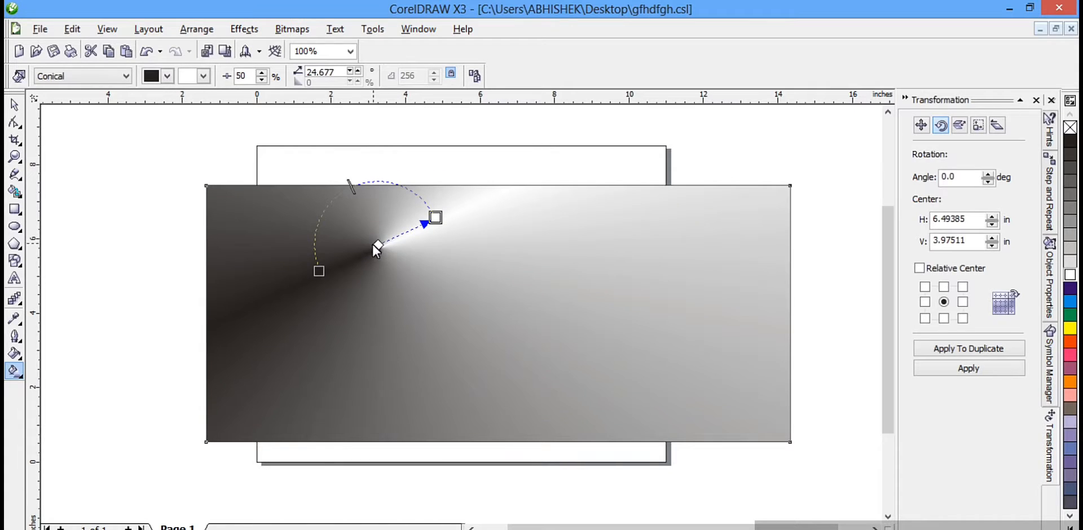
Step: Apply a Radial fill with its center in the rectangle's upper middle and its dark end at the left of center
click(125, 76)
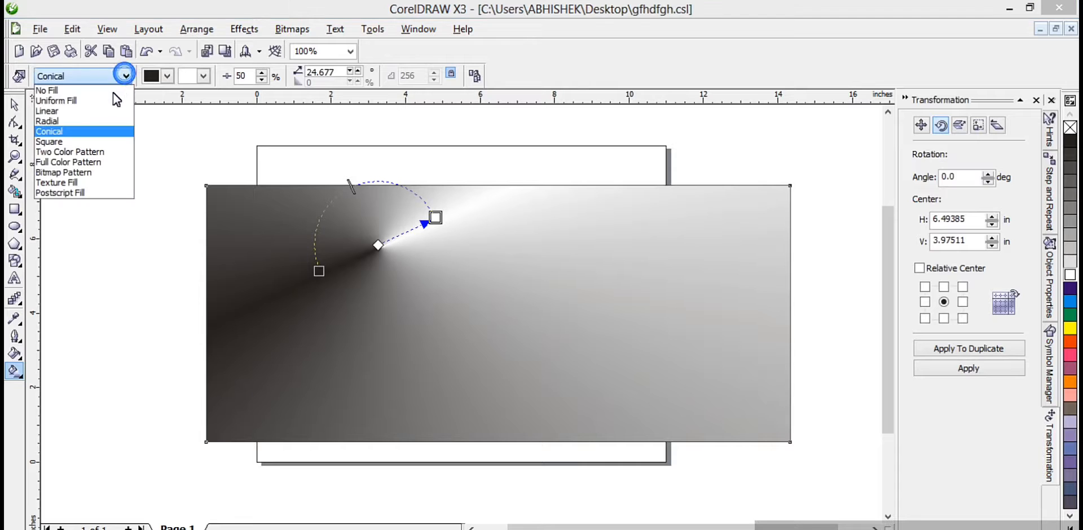
click(93, 120)
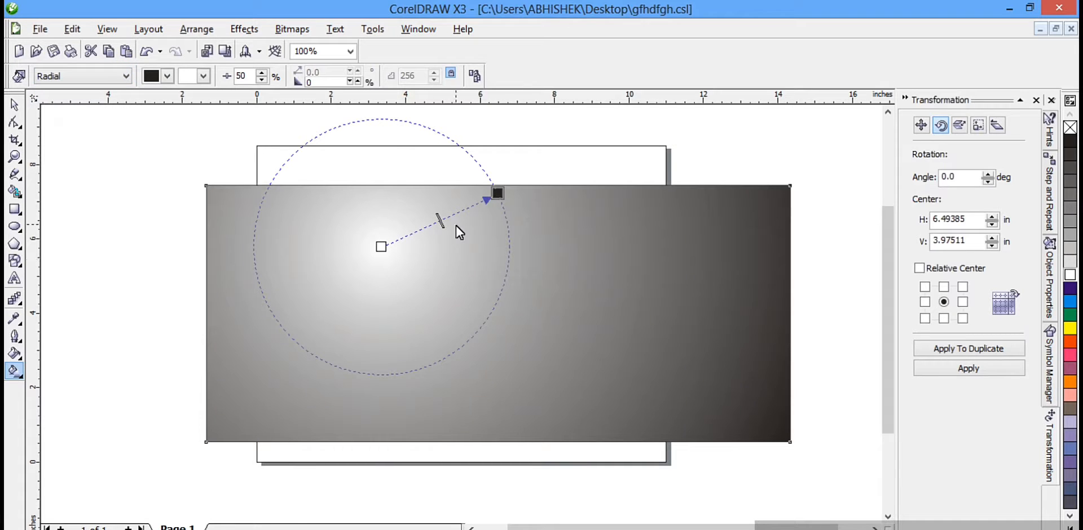
drag(493, 198, 386, 308)
drag(381, 247, 517, 224)
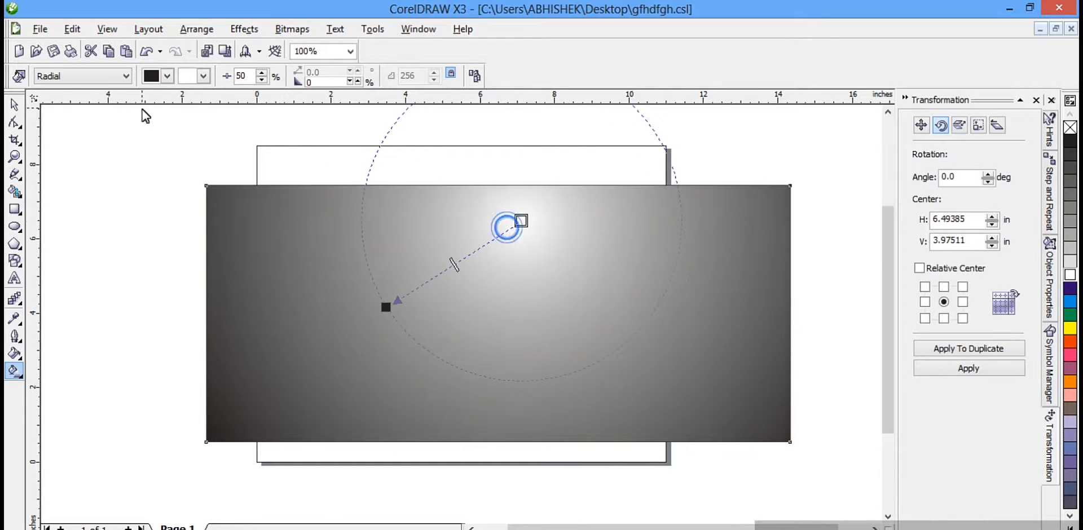
Step: Apply an interactive mesh fill to the rectangle, coloring the upper-right cell green and the middle-left cell red
click(22, 379)
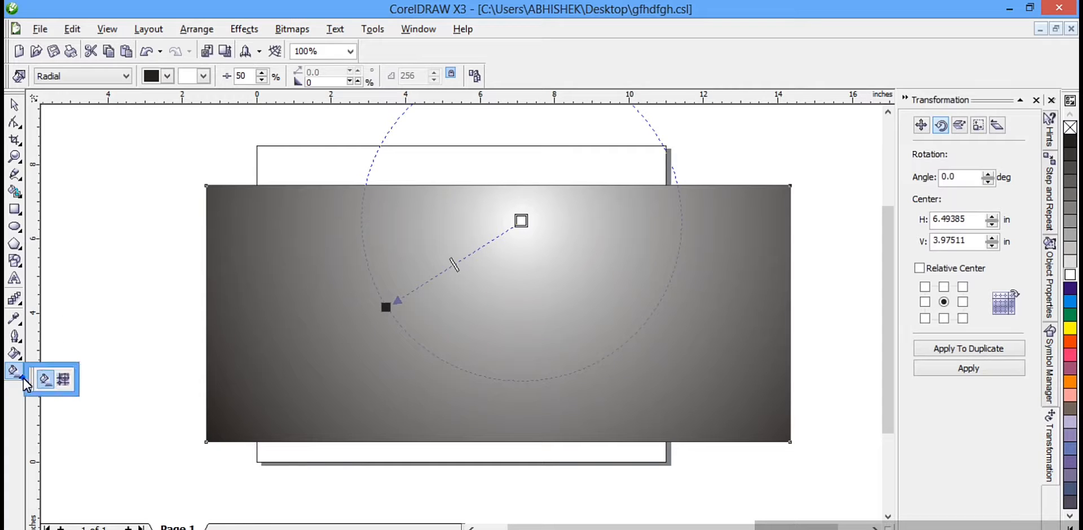
click(68, 378)
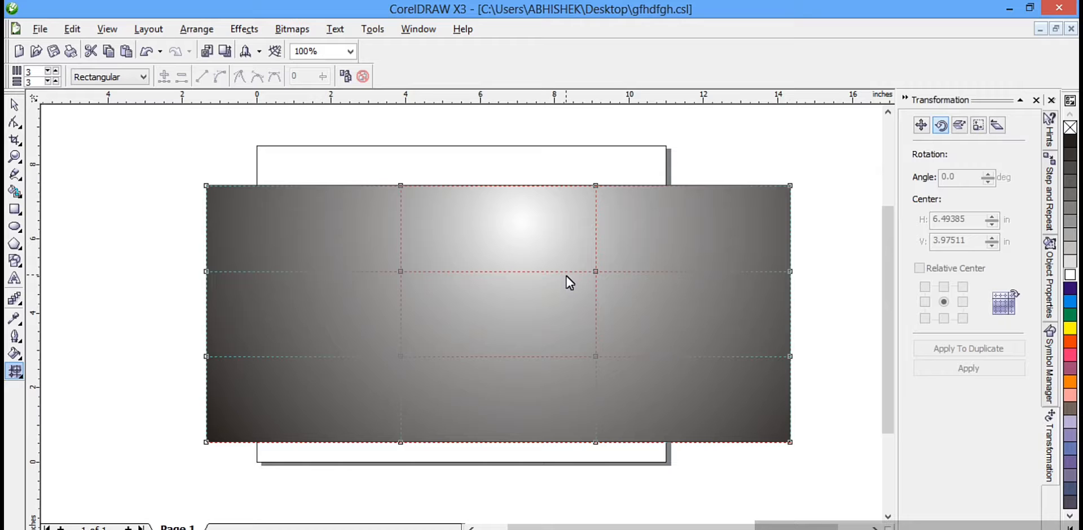
click(1070, 316)
drag(702, 265, 640, 234)
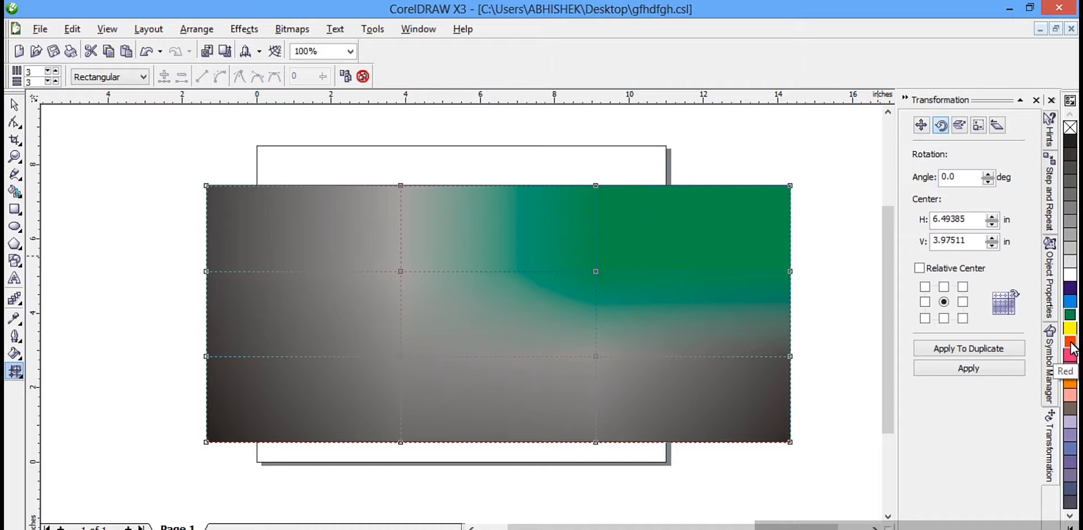
drag(1071, 343, 610, 317)
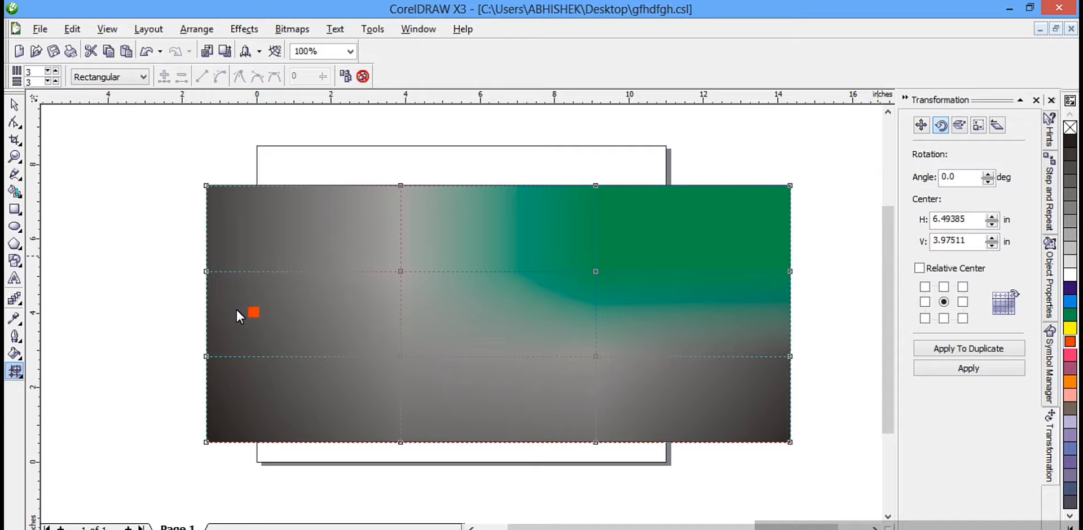
drag(232, 324, 232, 325)
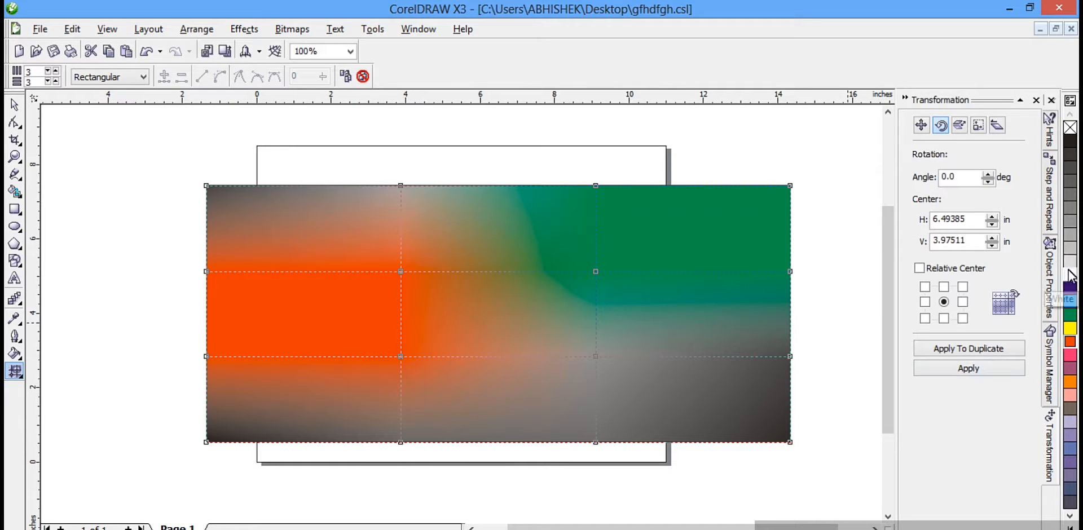
Step: Color the mesh's lower-right cell white, the upper-left cell blue and the lower-middle cell orange
drag(1070, 275, 682, 417)
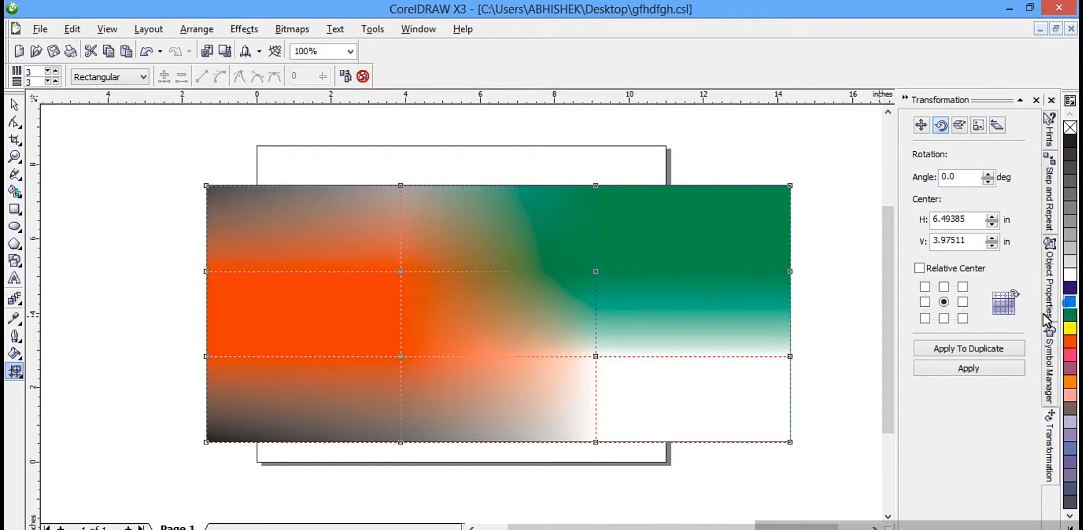
drag(1045, 322, 357, 273)
drag(228, 213, 240, 211)
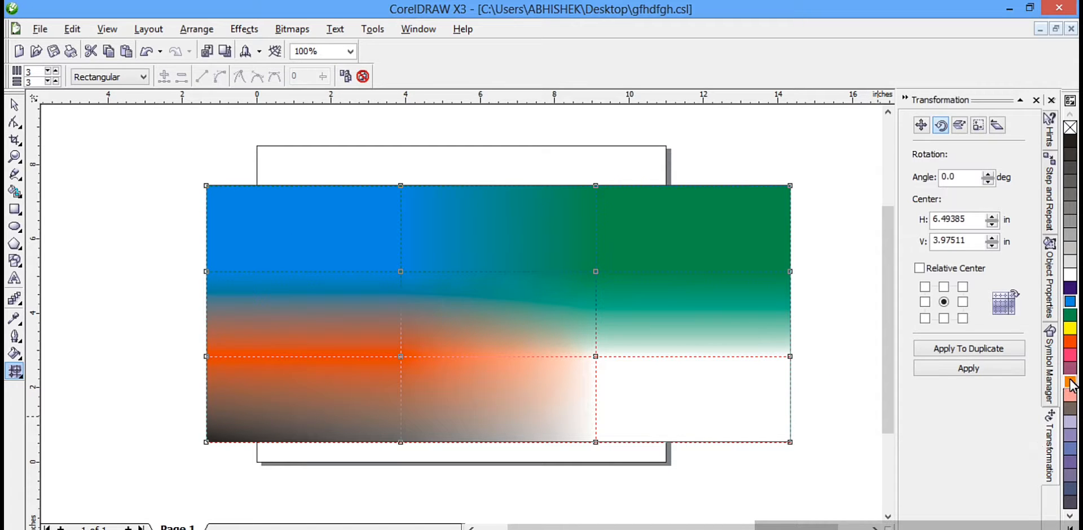
drag(1072, 385, 435, 417)
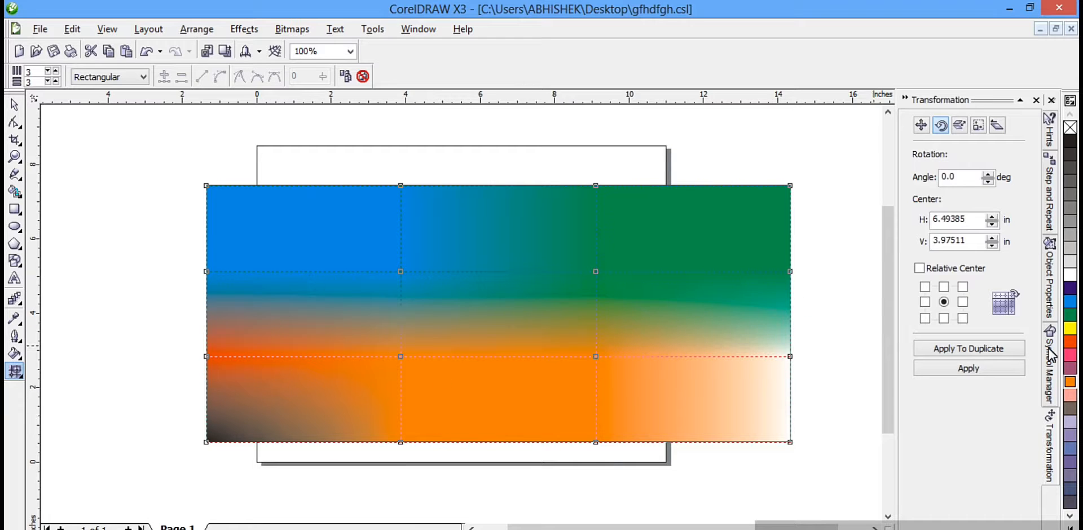
Step: Color the mesh's upper-middle cell yellow, trying red first
drag(1070, 341, 444, 233)
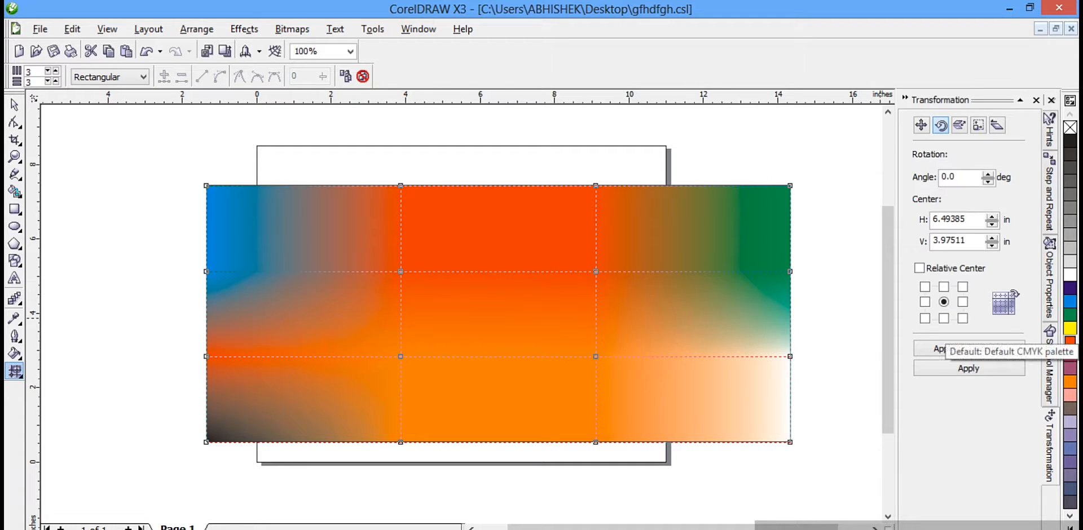
drag(1071, 328, 615, 281)
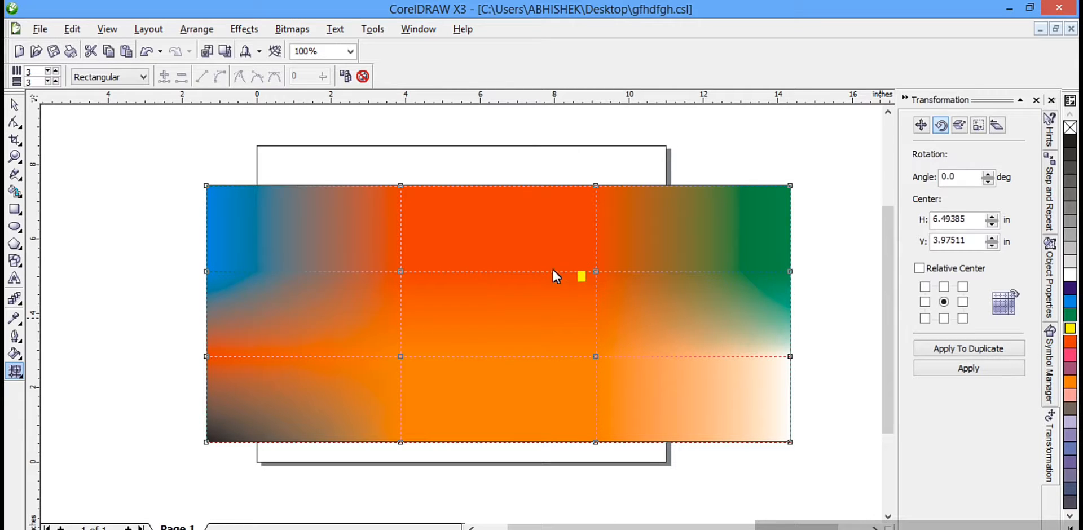
drag(486, 240, 468, 248)
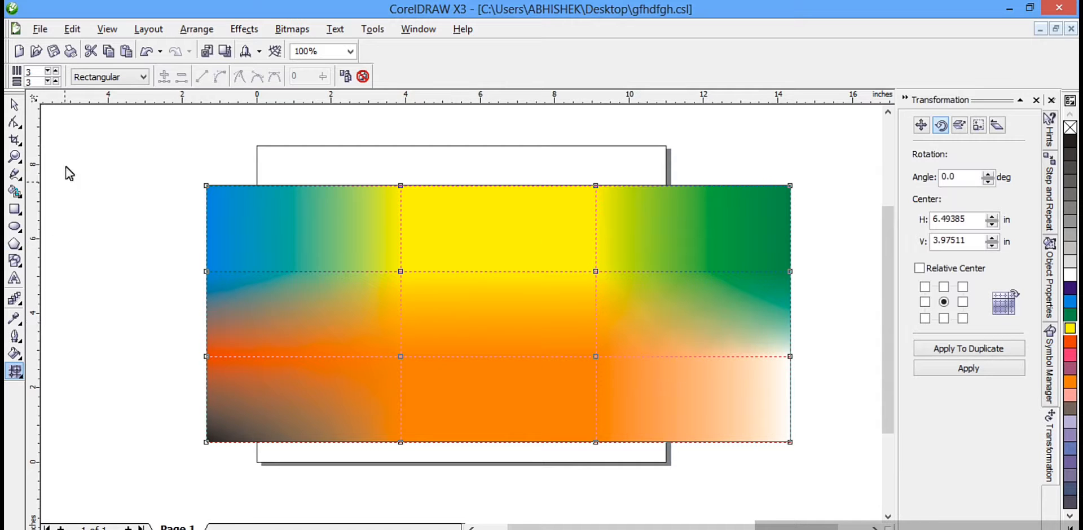
Step: Set mesh selection to Freehand, then move the upper-right inner node to the lower middle and the left edge's upper node inward
click(143, 77)
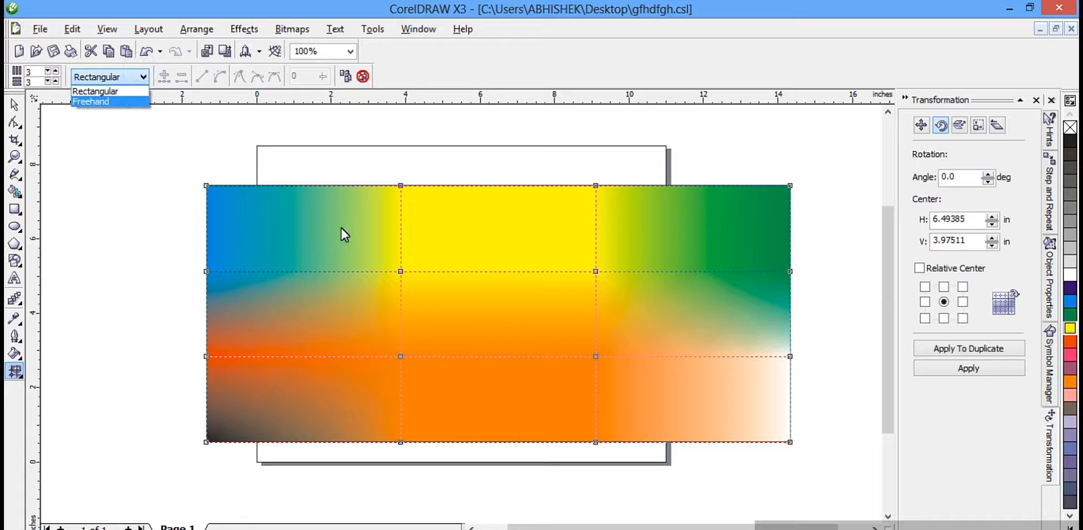
click(131, 102)
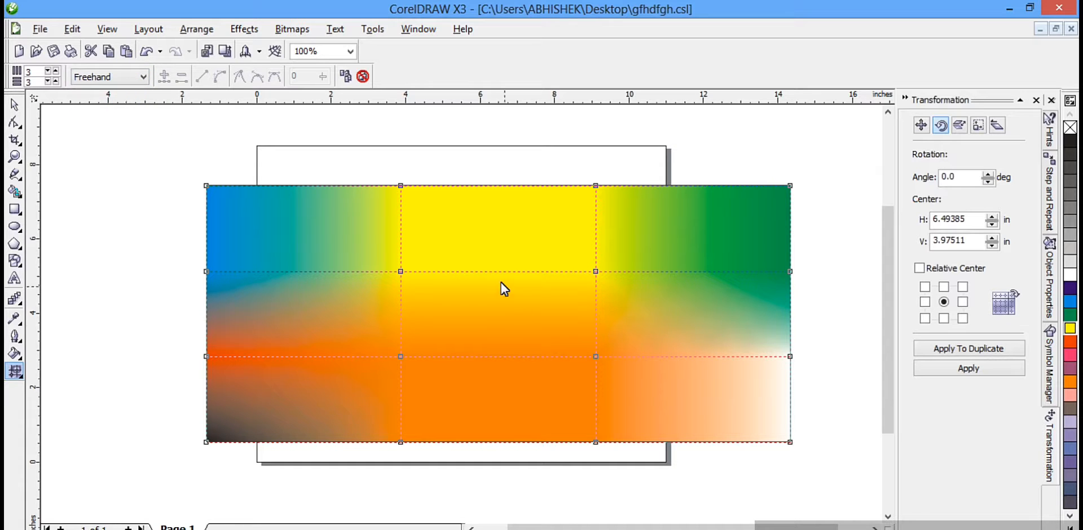
drag(513, 329, 551, 306)
click(551, 306)
mouse_move(596, 272)
mouse_down()
mouse_move(510, 385)
mouse_move(442, 405)
mouse_up()
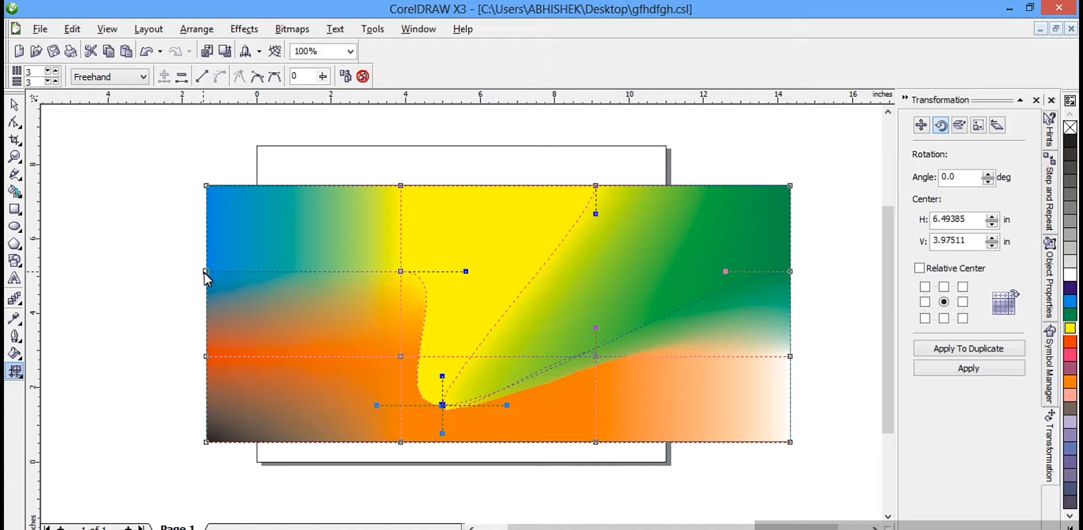
drag(205, 272, 251, 307)
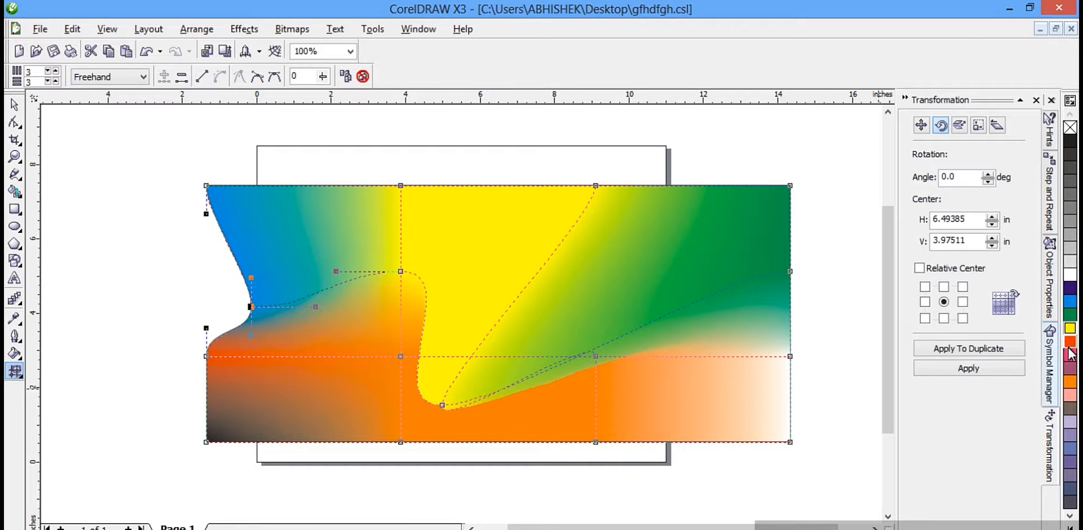
Step: Color the upper-right mesh cell red and move the lower-right inner node farther toward the rectangle's lower-right corner
drag(1071, 341, 598, 260)
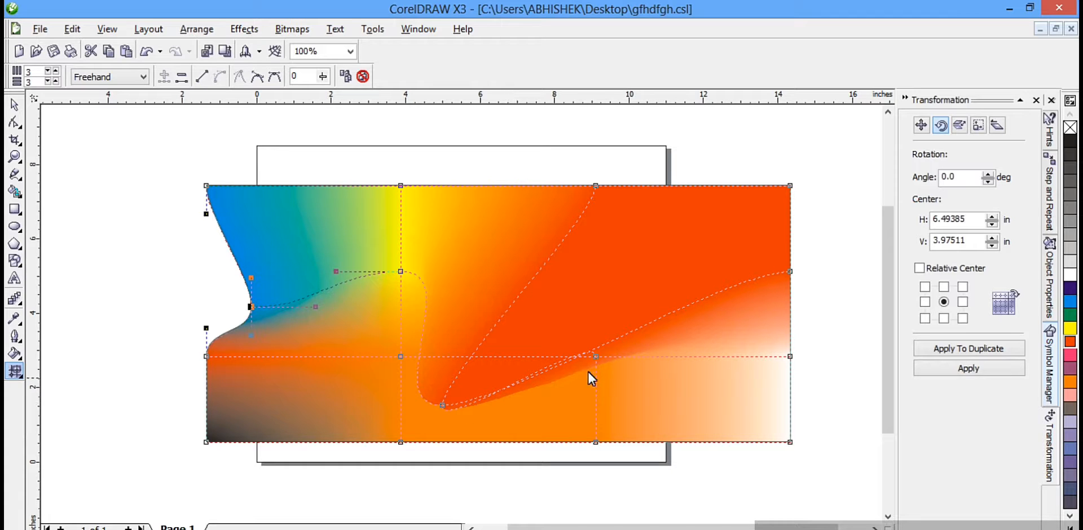
drag(595, 361, 695, 395)
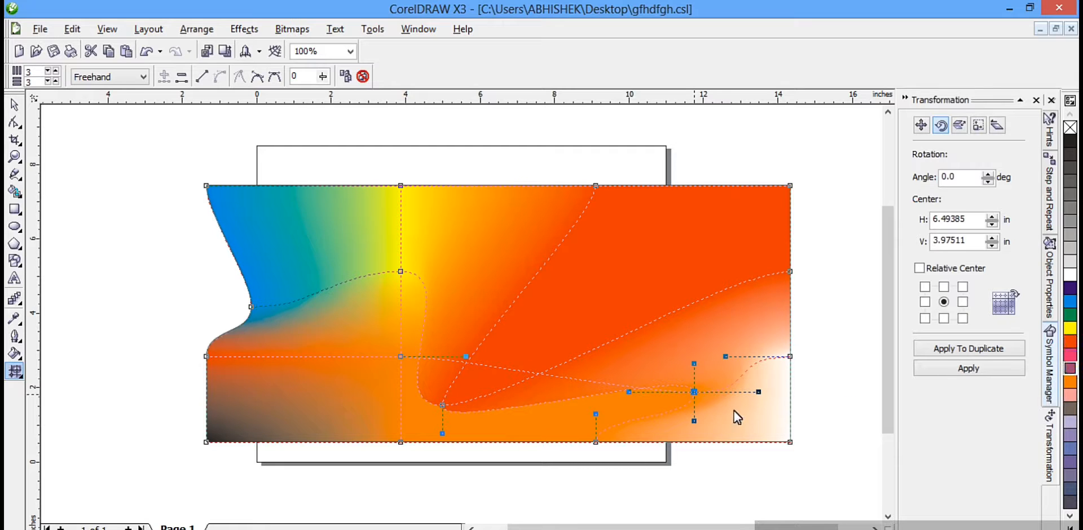
Step: Color the lower-right mesh cell muted purple and bend the mesh line beside the lower-middle node up and to the right
drag(730, 411, 730, 409)
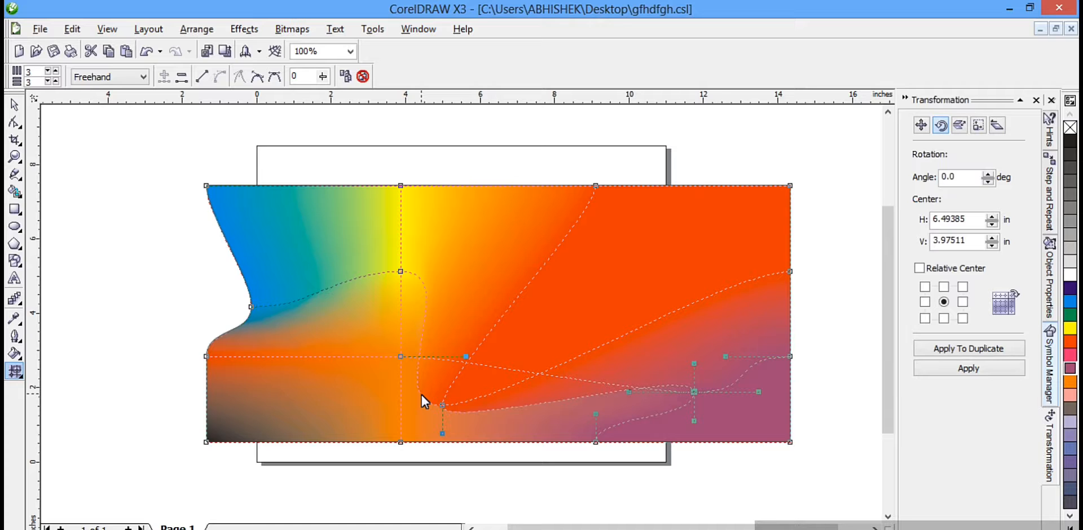
drag(438, 404, 491, 355)
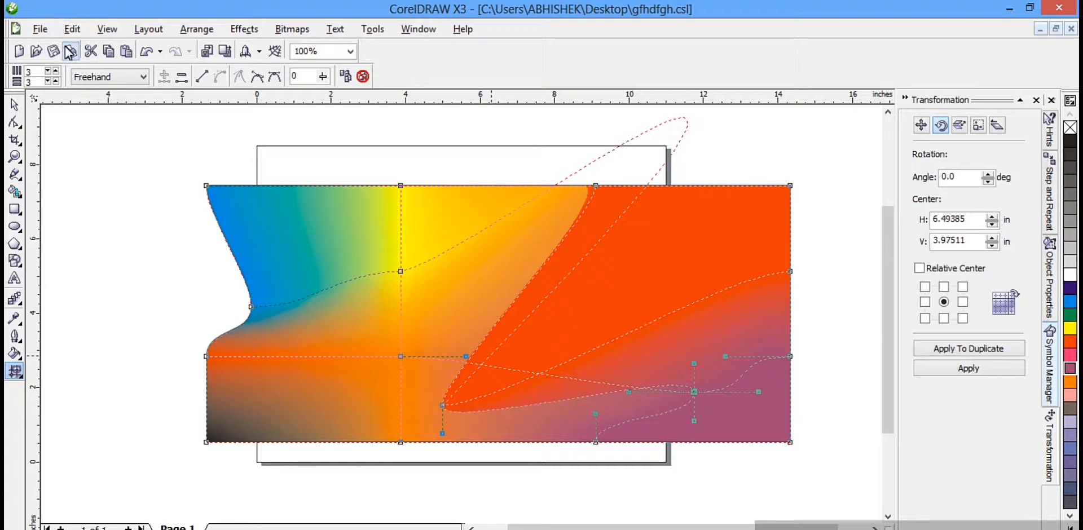